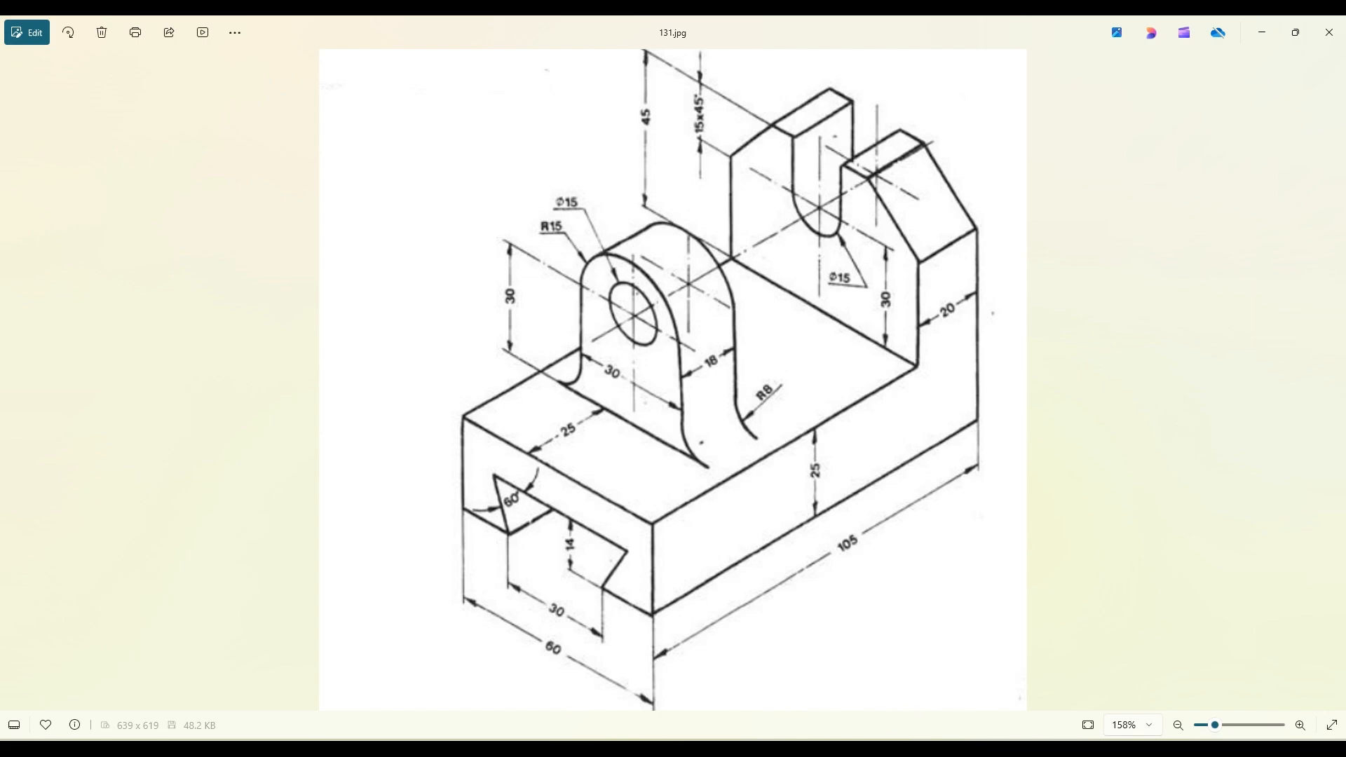
Switch to Fusion, create a sketch on the front plane and draw a rectangle about 45 mm wide just above the origin.
key(alt+Tab)
click(112, 90)
click(706, 386)
click(138, 90)
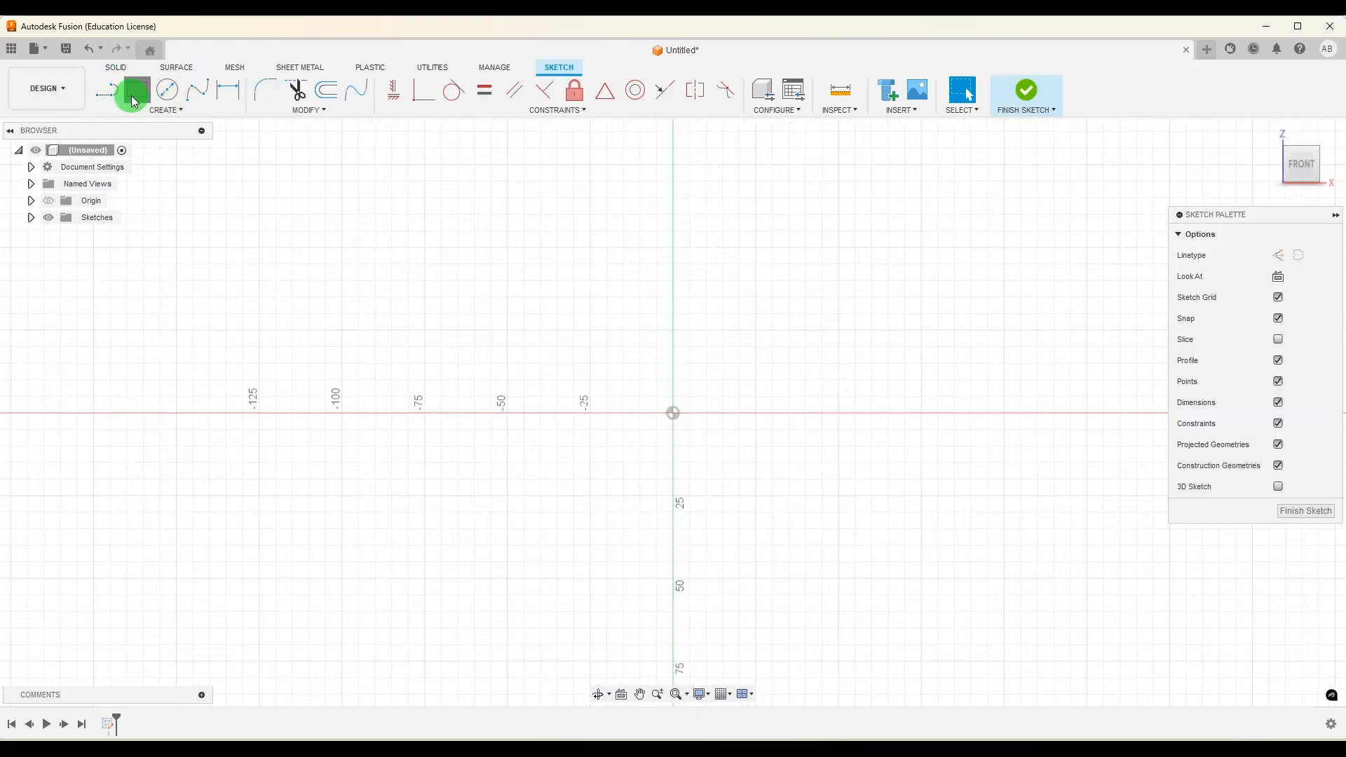
click(607, 396)
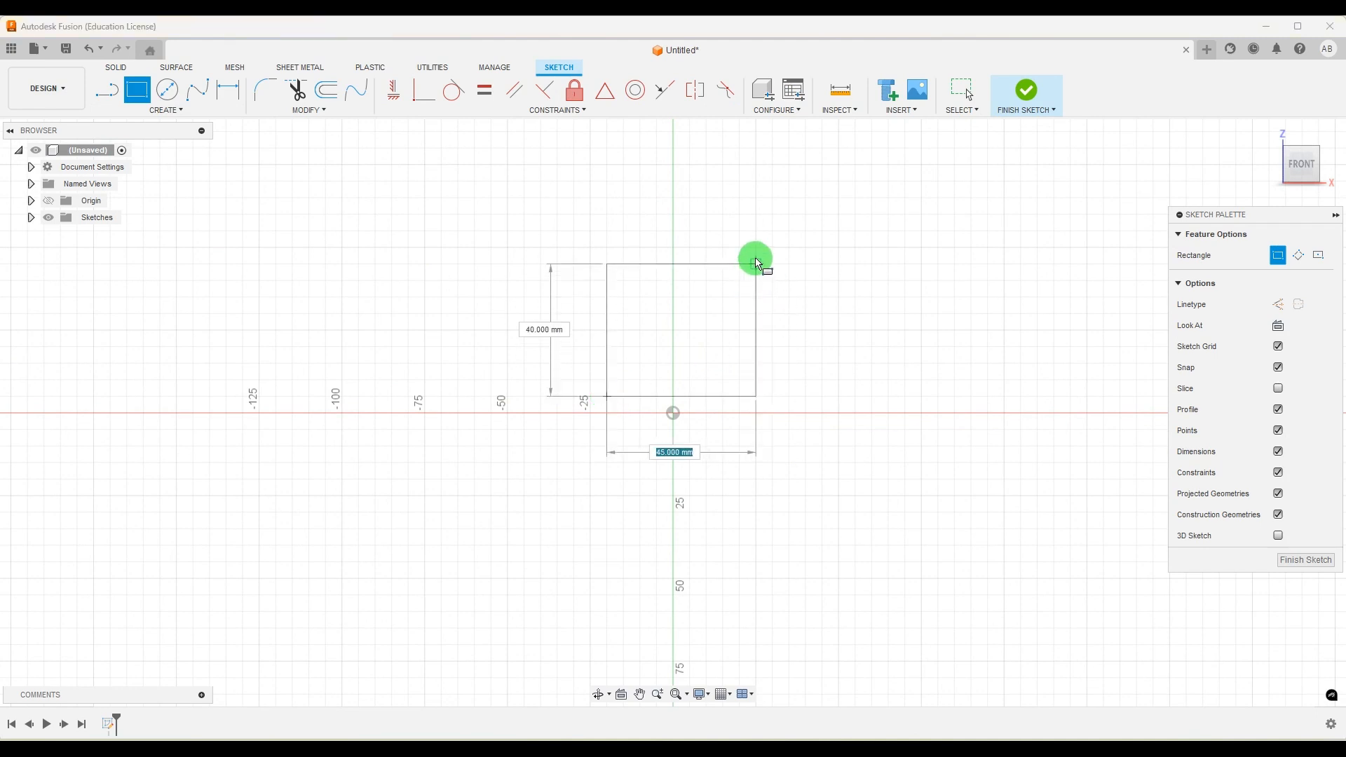
click(756, 248)
Dimension the rectangle's width as 60 mm and the distance from its left edge to the origin as 30 mm.
click(228, 90)
scroll(737, 396, up, 1)
click(736, 396)
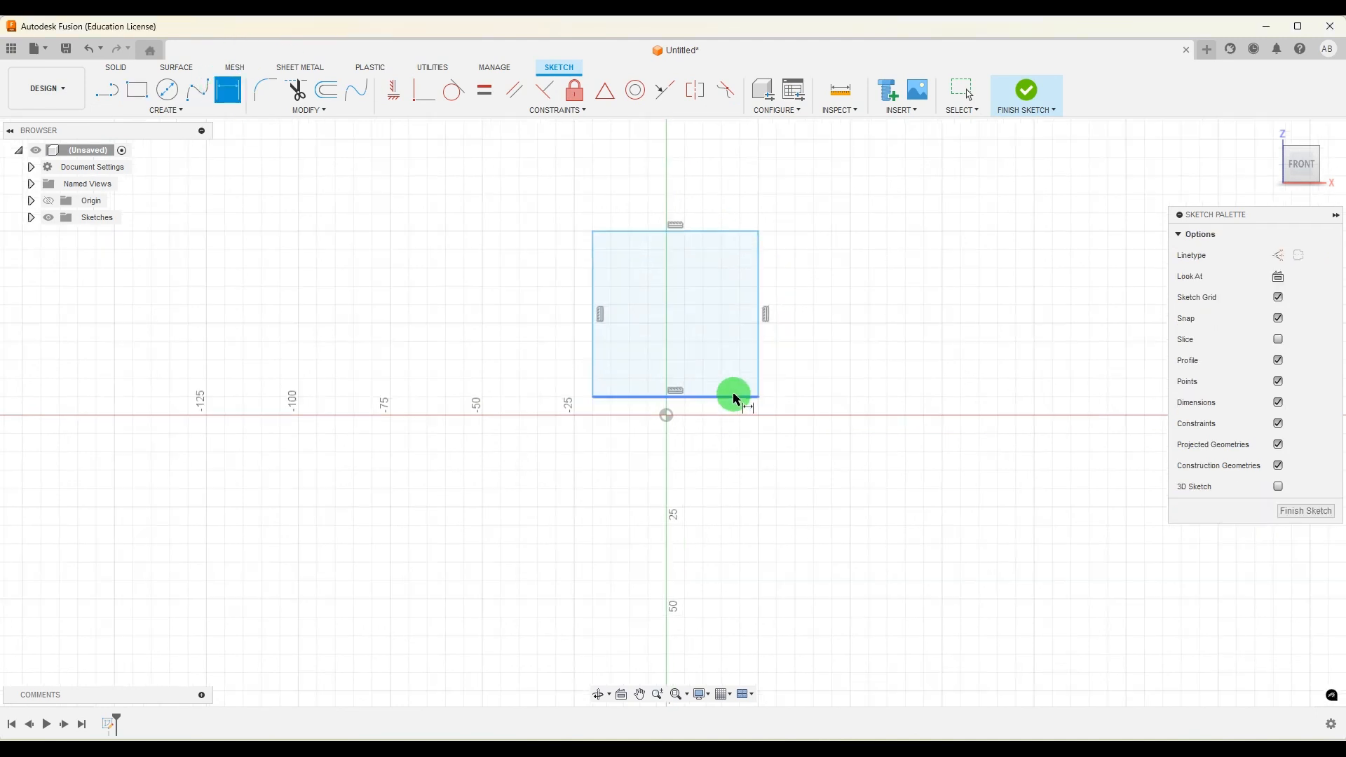
click(664, 497)
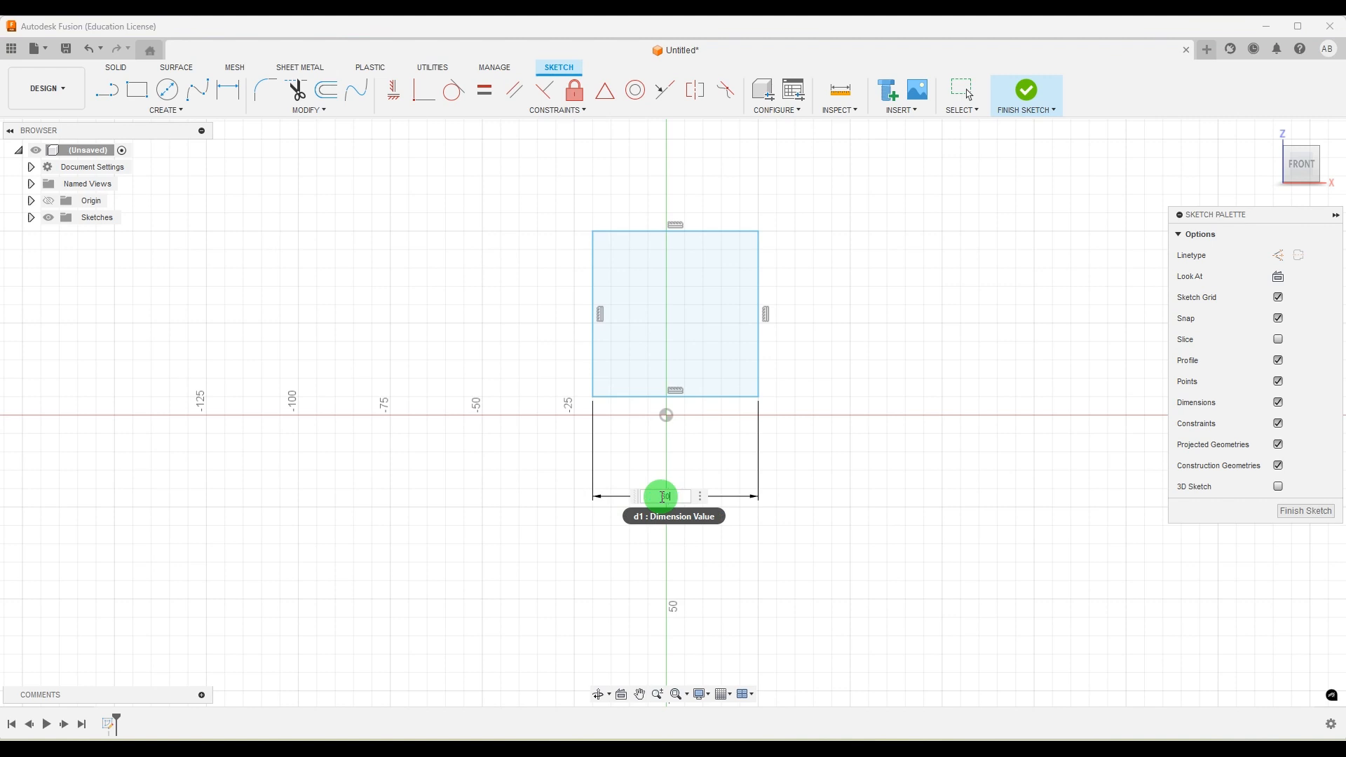
text(60)
key(Return)
click(666, 415)
click(622, 451)
text(30)
key(Return)
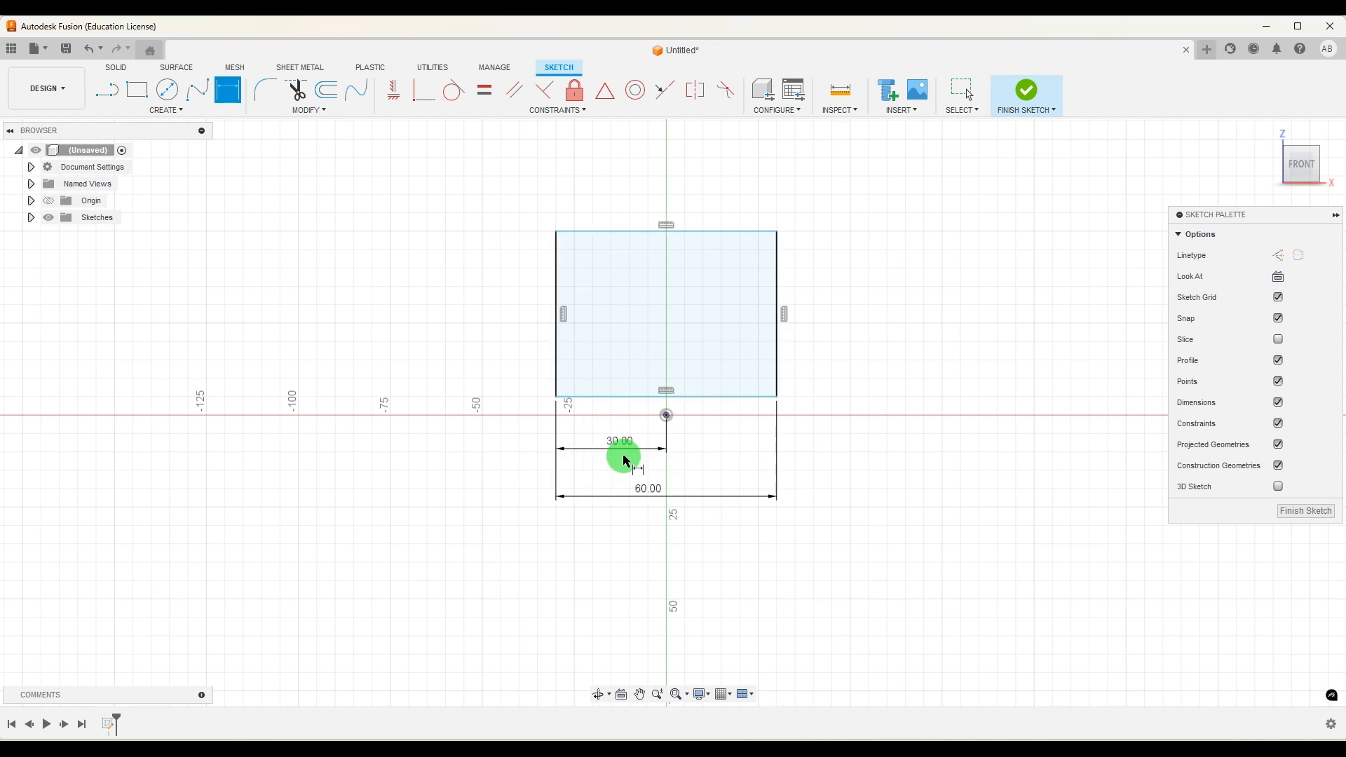
Dimension the rectangle's height as 25+45 mm.
click(779, 351)
click(857, 334)
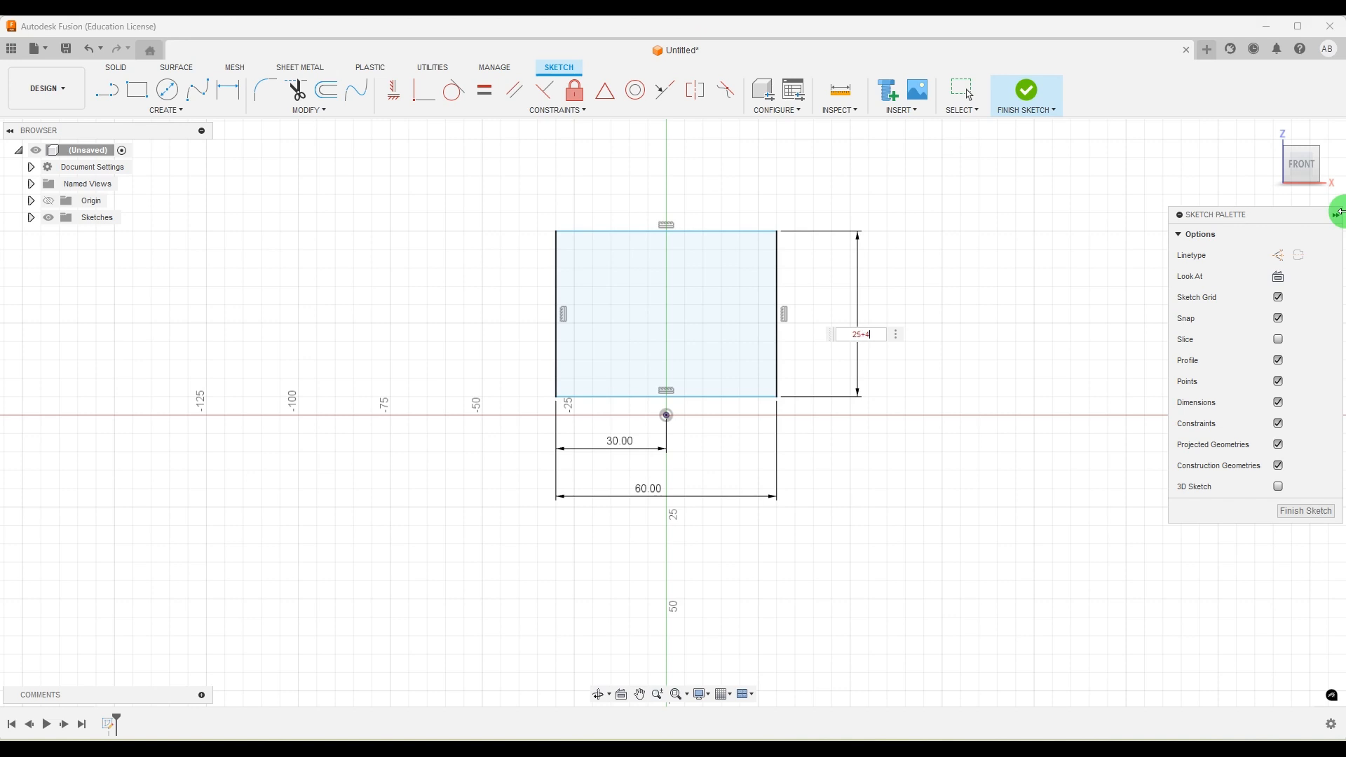
text(25+45)
key(Return)
scroll(921, 335, down, 1)
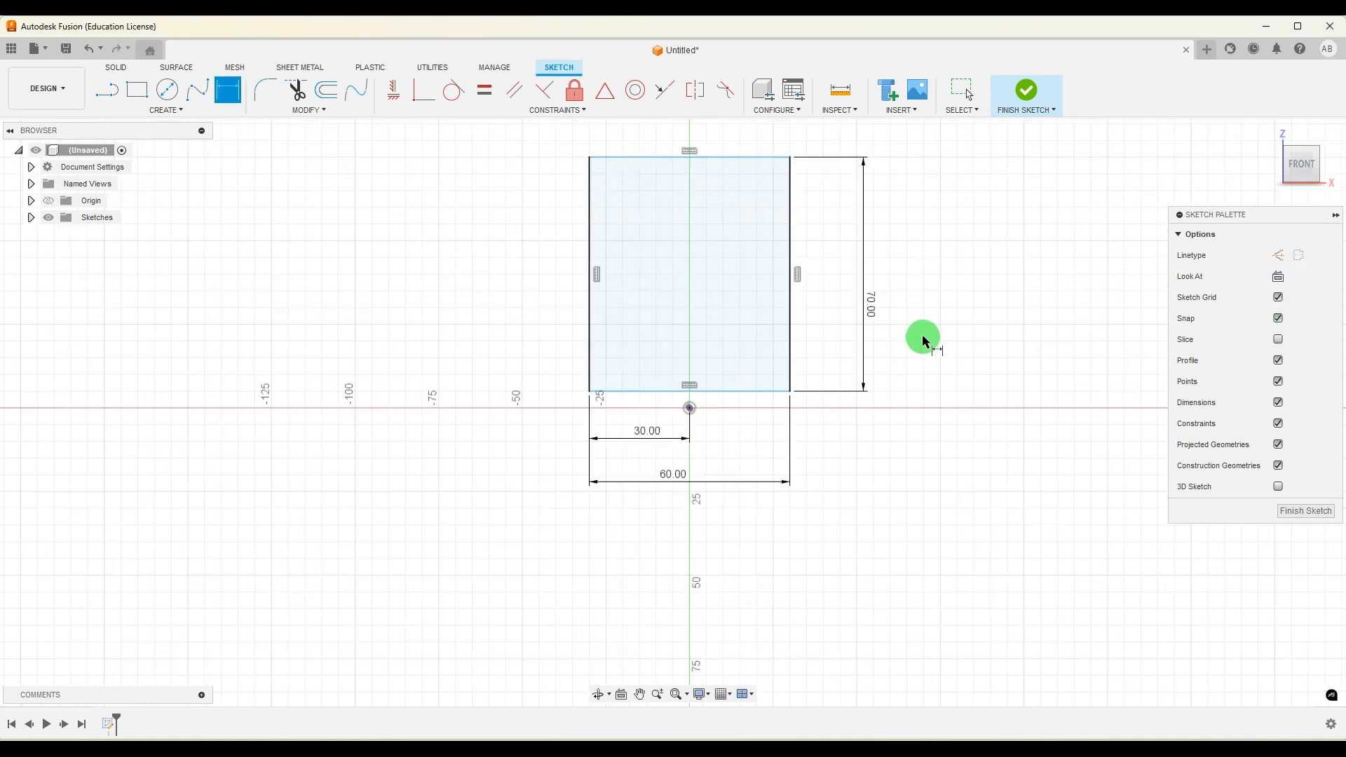
key(Escape)
Constrain the rectangle's bottom edge to be coincident with the origin point.
click(690, 407)
shift+click(709, 392)
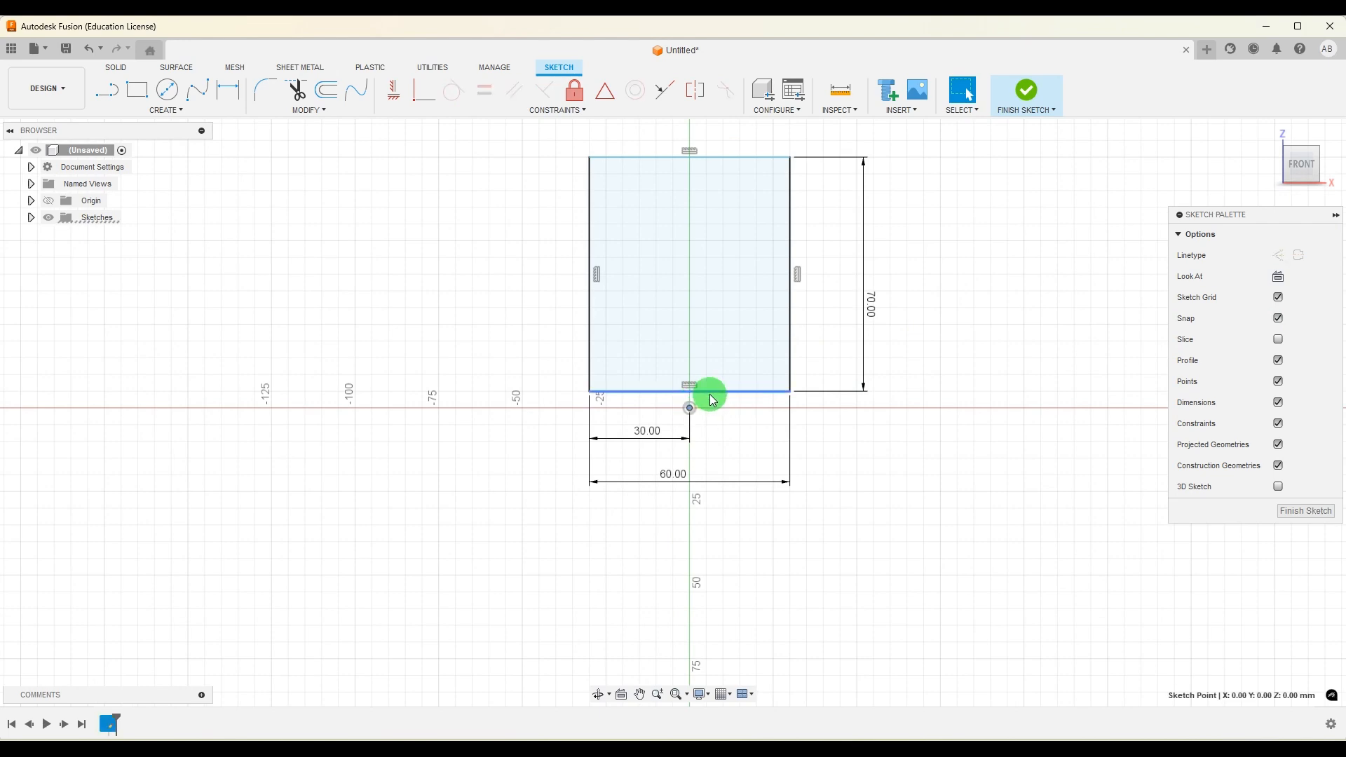
click(424, 90)
scroll(779, 400, down, 2)
Check the reference drawing, and sketch a 60 mm horizontal line across the lower part of the rectangle from side to side.
click(926, 736)
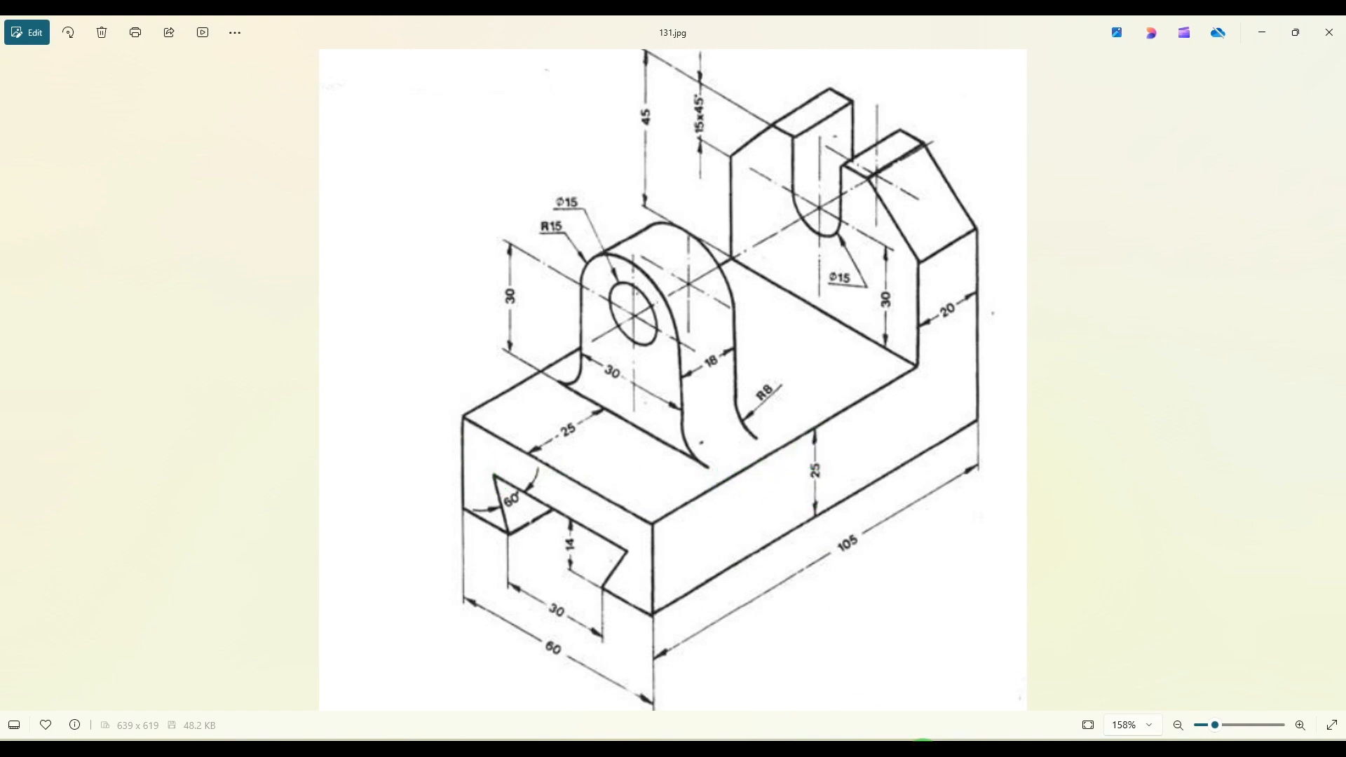
click(919, 737)
click(107, 89)
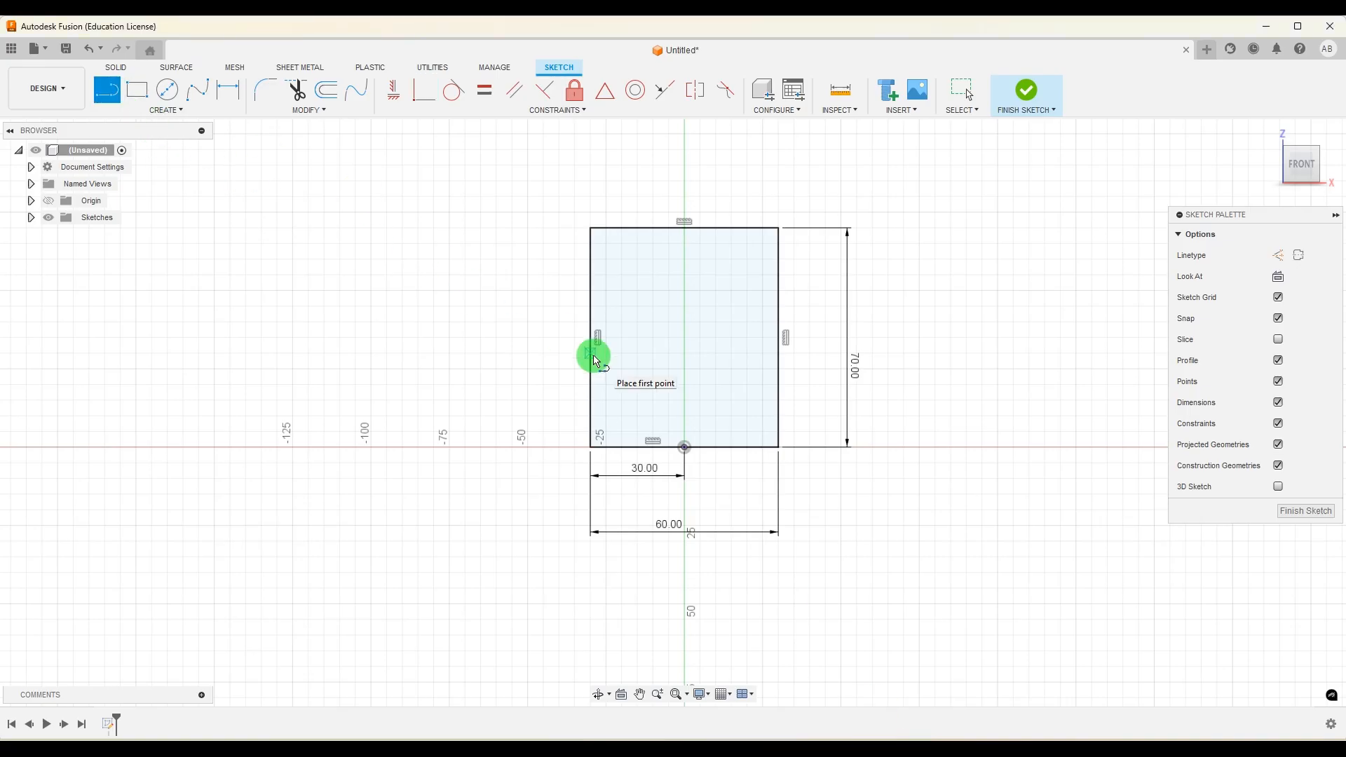
click(591, 400)
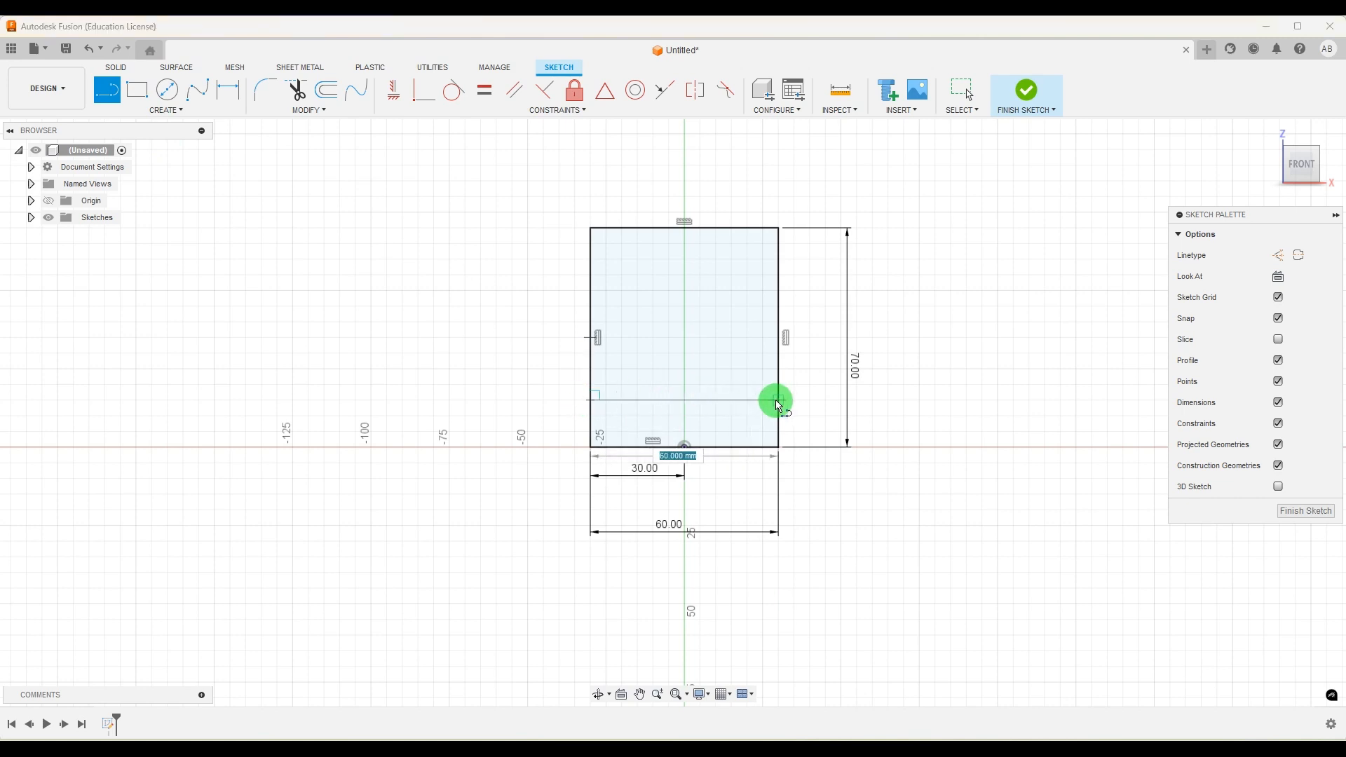
click(780, 402)
key(Escape)
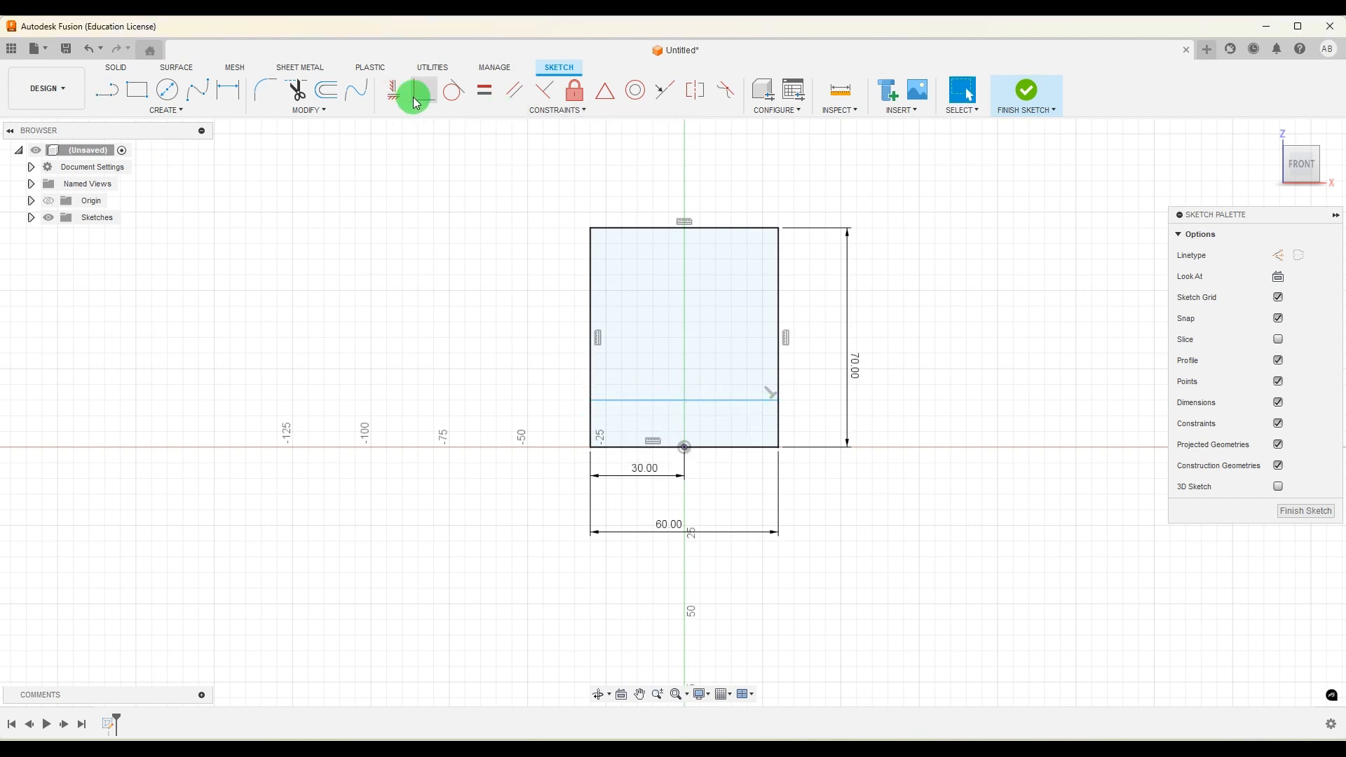
Dimension the distance from the rectangle's bottom edge to the inner horizontal line as 25 mm.
click(232, 90)
click(717, 450)
click(709, 401)
click(813, 417)
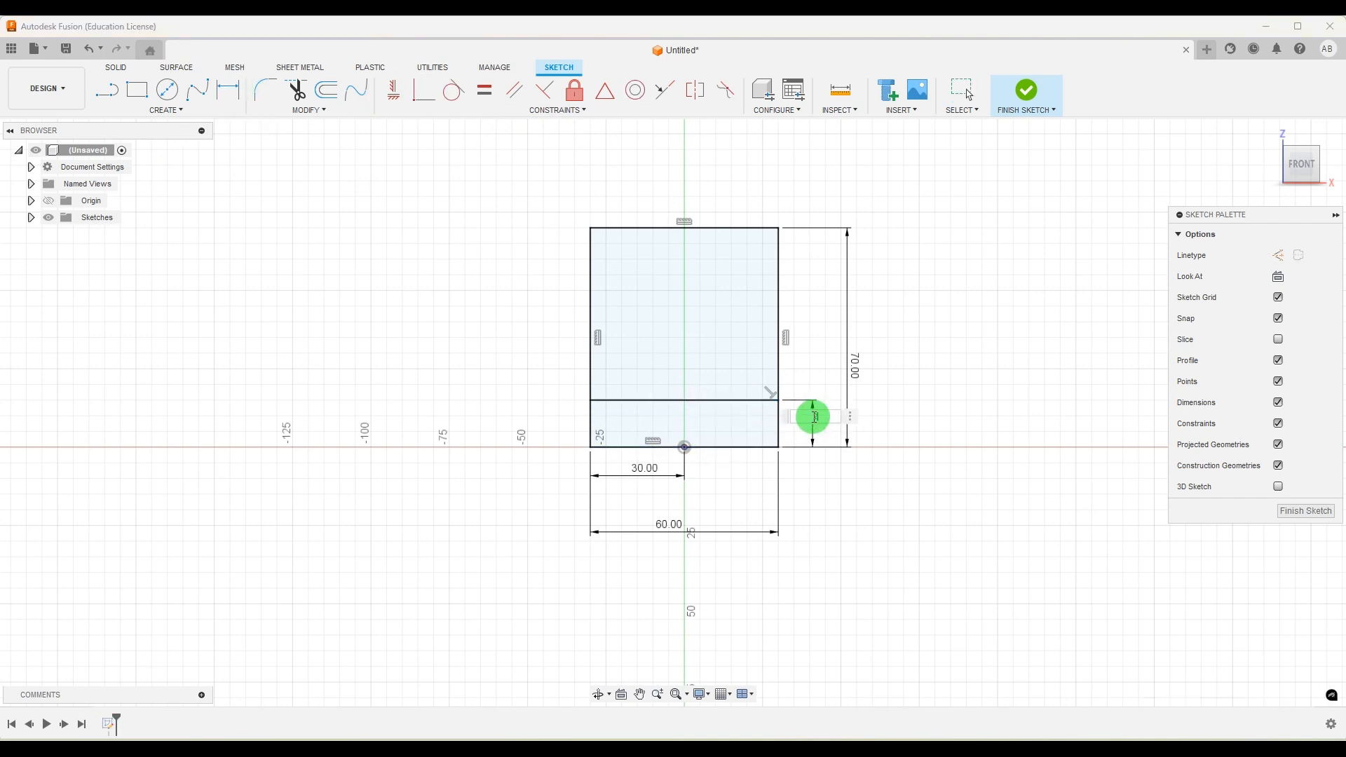
text(25)
key(Return)
scroll(791, 413, down, 2)
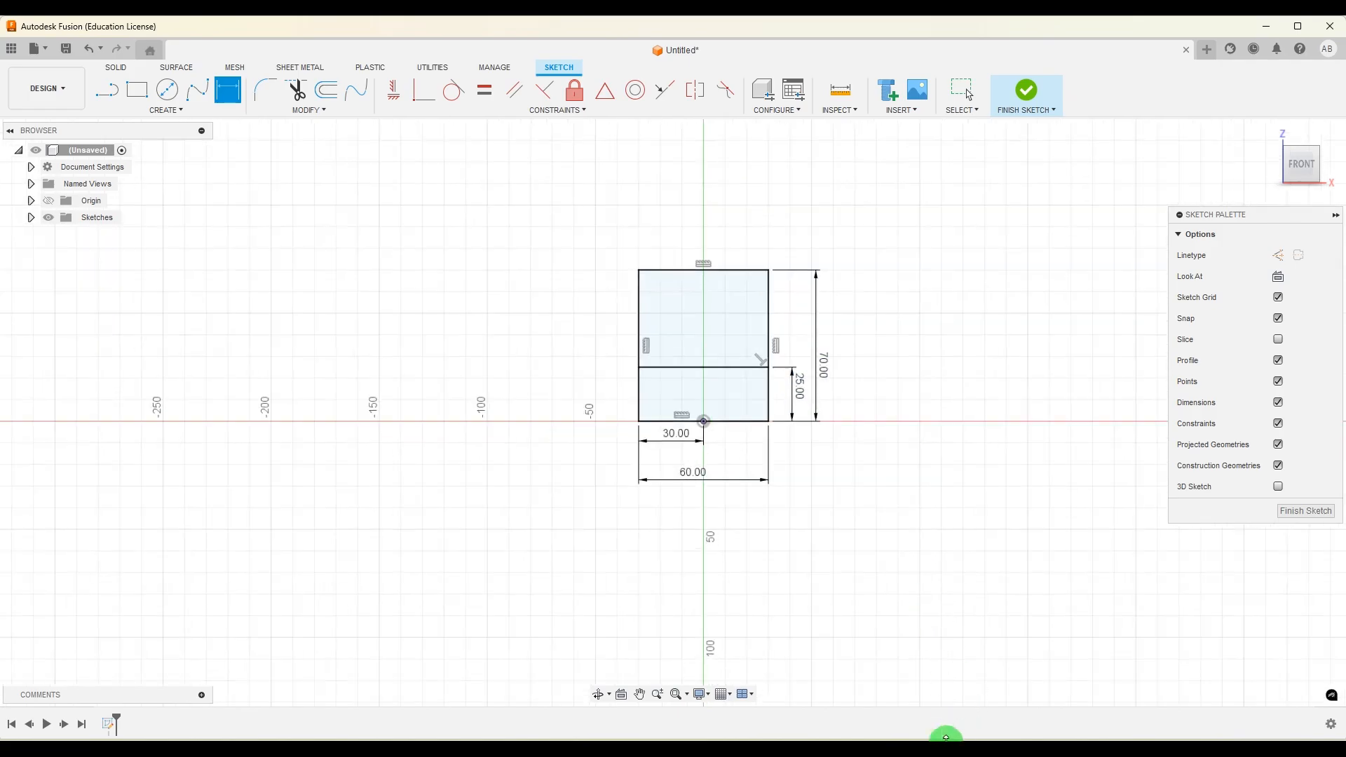
Check the reference drawing, and sketch a three-line dovetail about 10 mm high that widens upward from the rectangle's bottom edge.
click(955, 733)
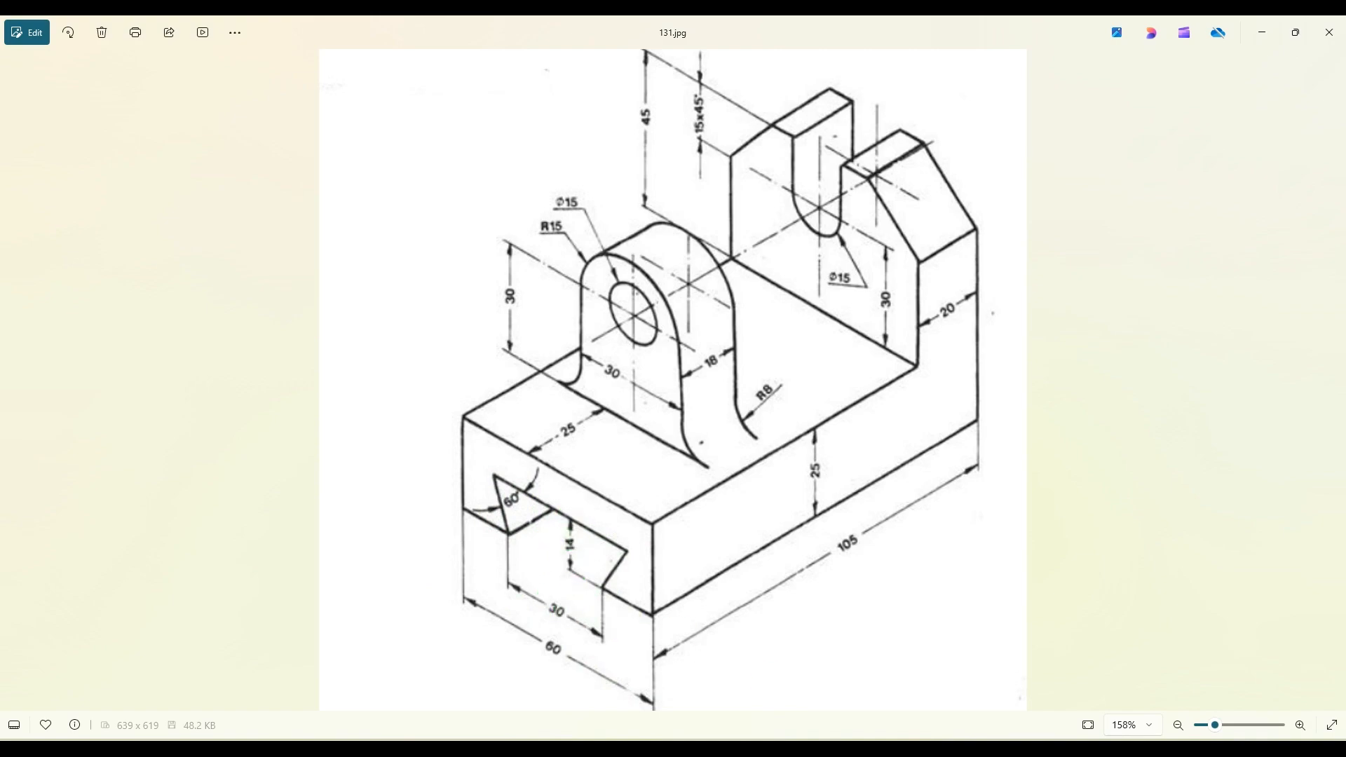
key(alt+Tab)
click(107, 90)
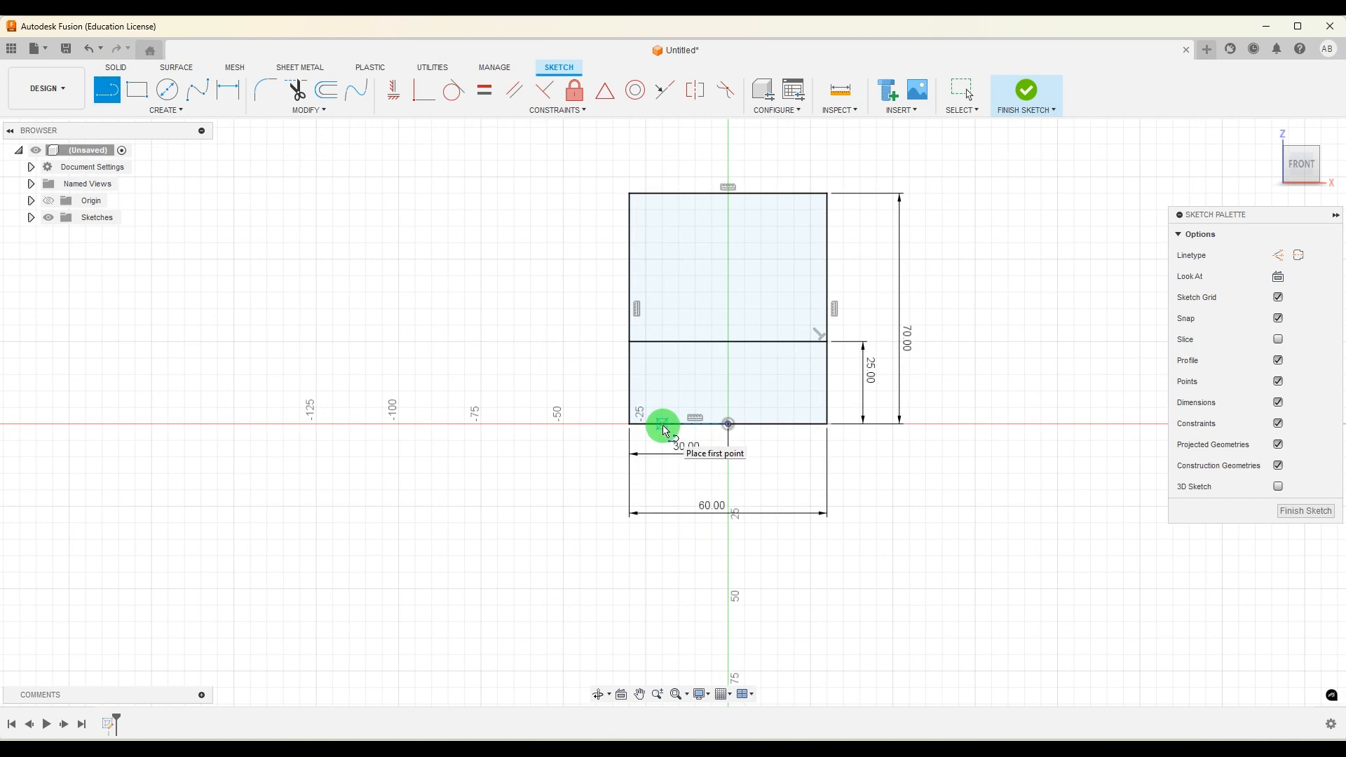
click(681, 424)
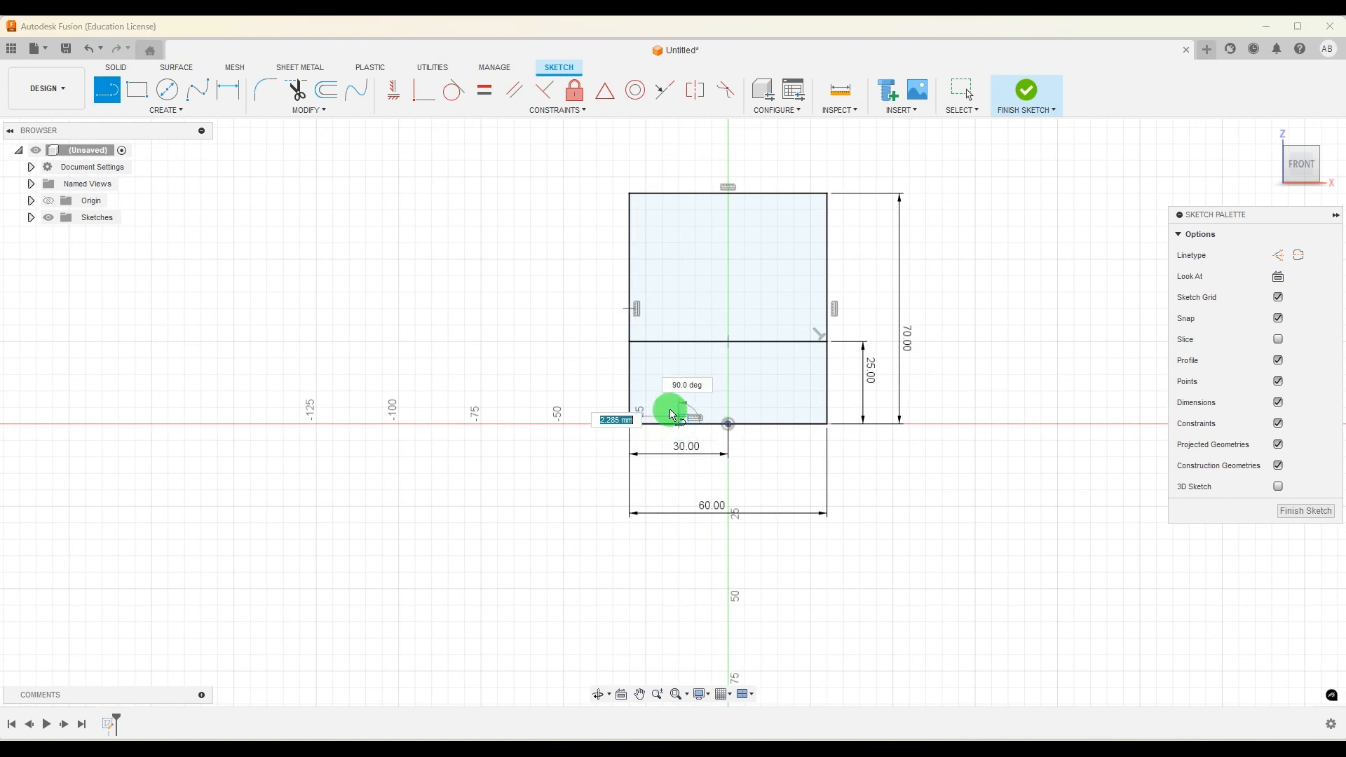
click(663, 391)
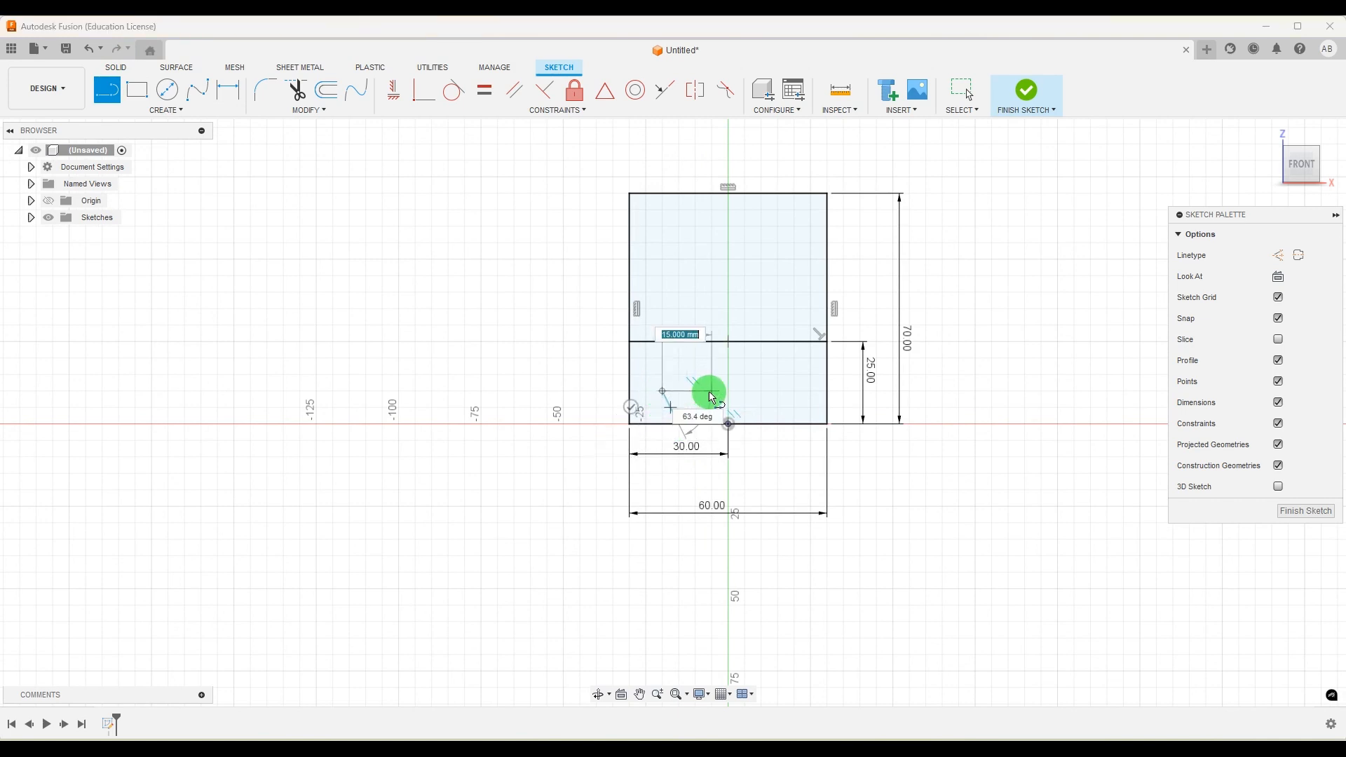
click(793, 392)
double_click(763, 424)
Dimension the dovetail's bottom opening as 30 mm, with its left corner 15 mm from the origin.
click(226, 90)
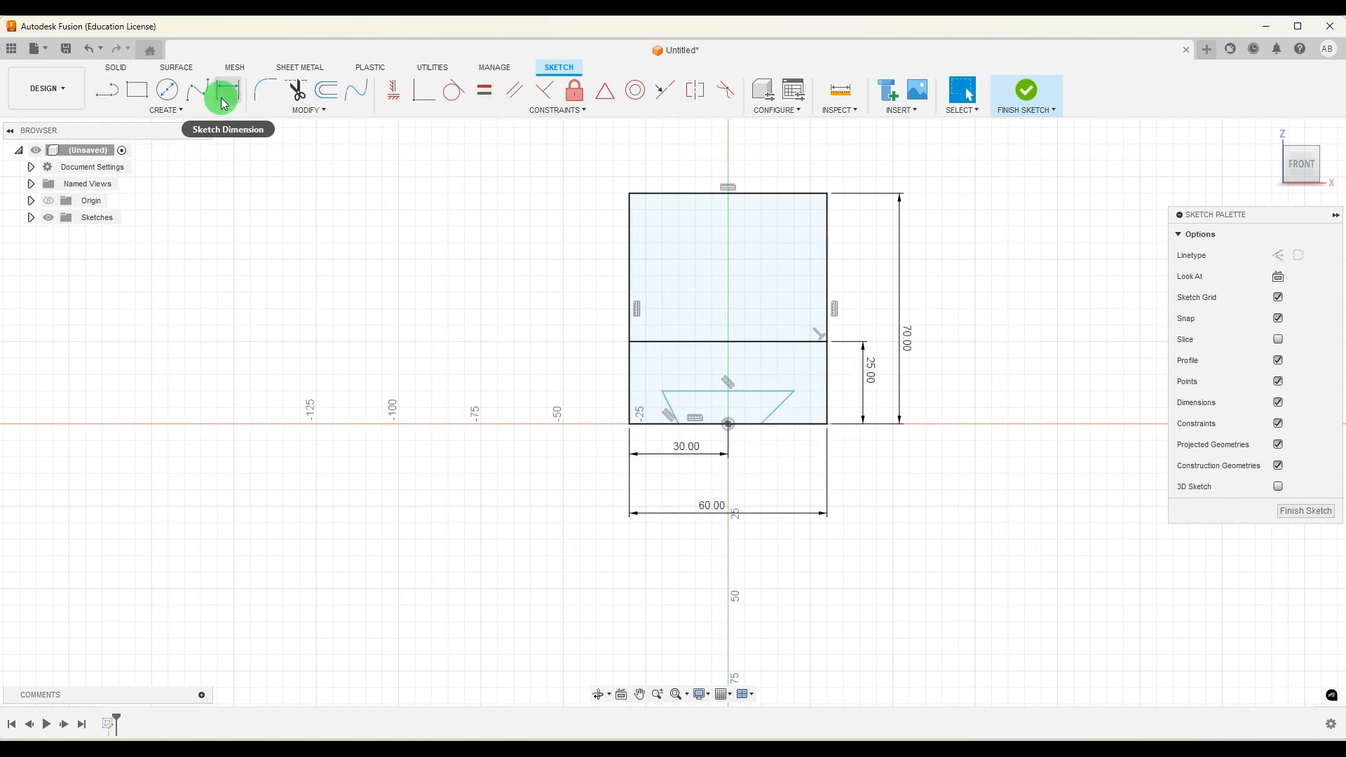
scroll(759, 433, up, 3)
scroll(768, 440, up, 2)
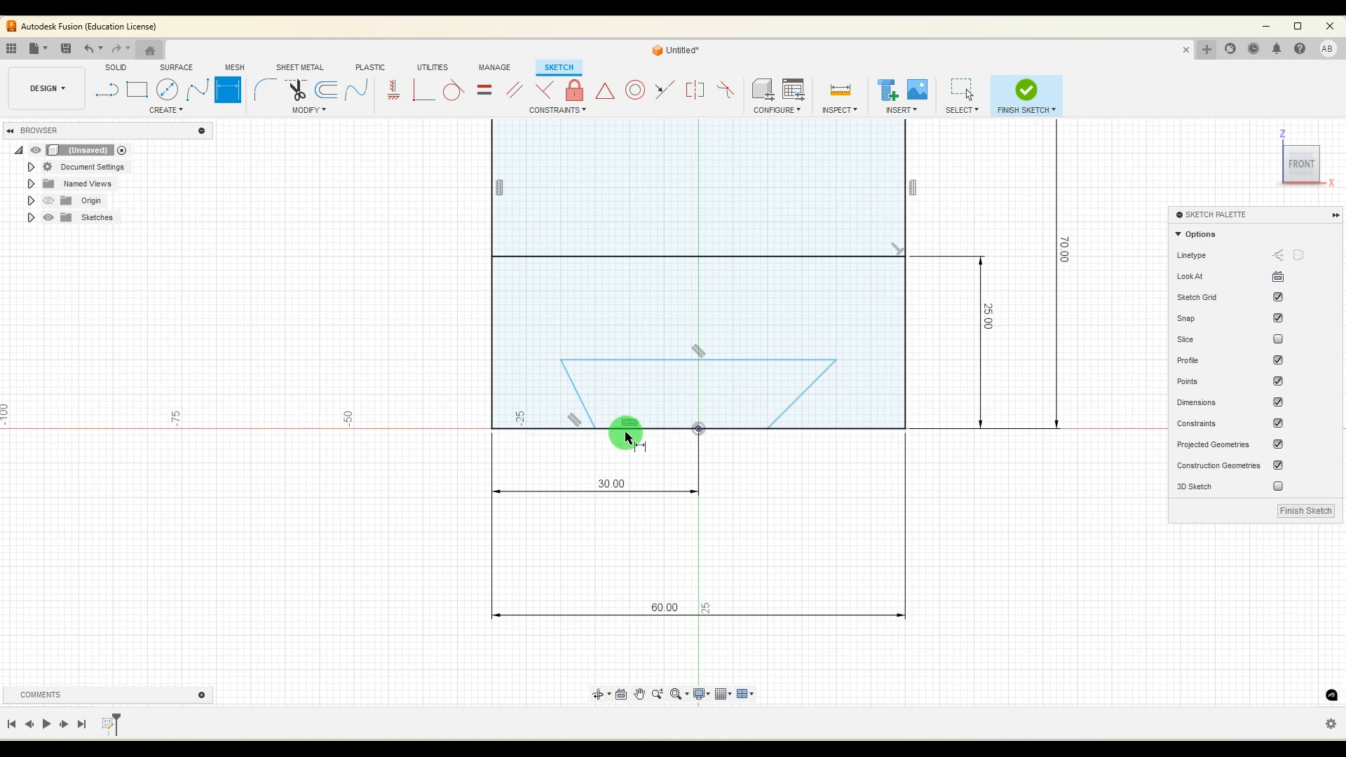
click(595, 429)
click(768, 428)
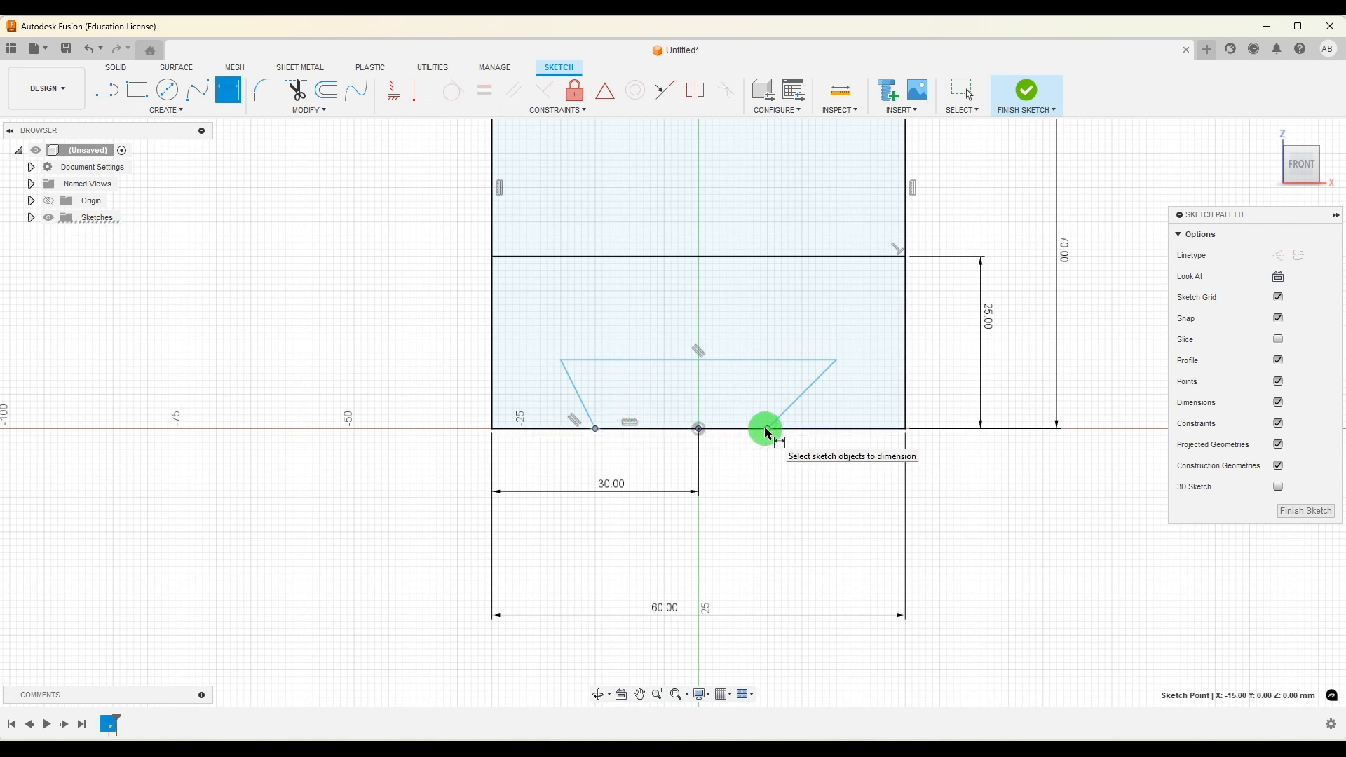
click(724, 475)
text(30)
key(Return)
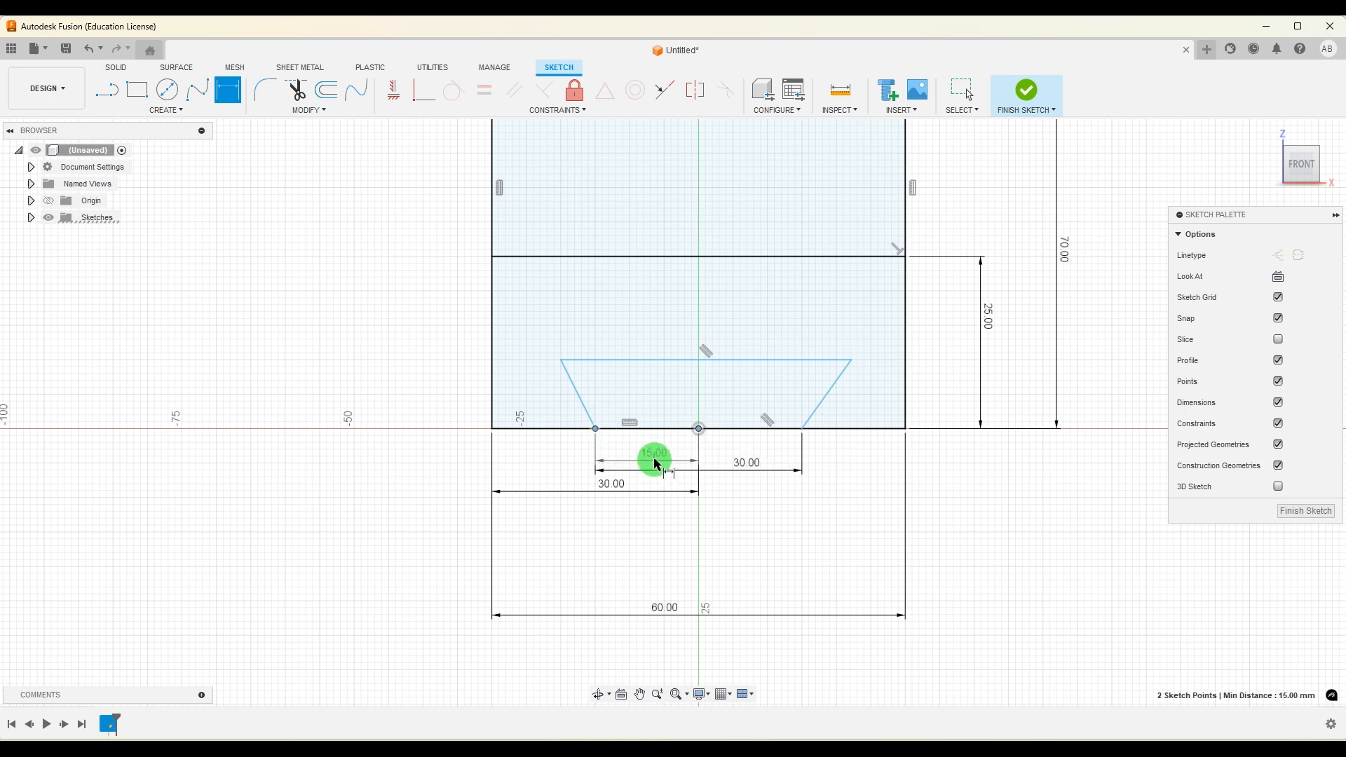
click(652, 457)
key(Return)
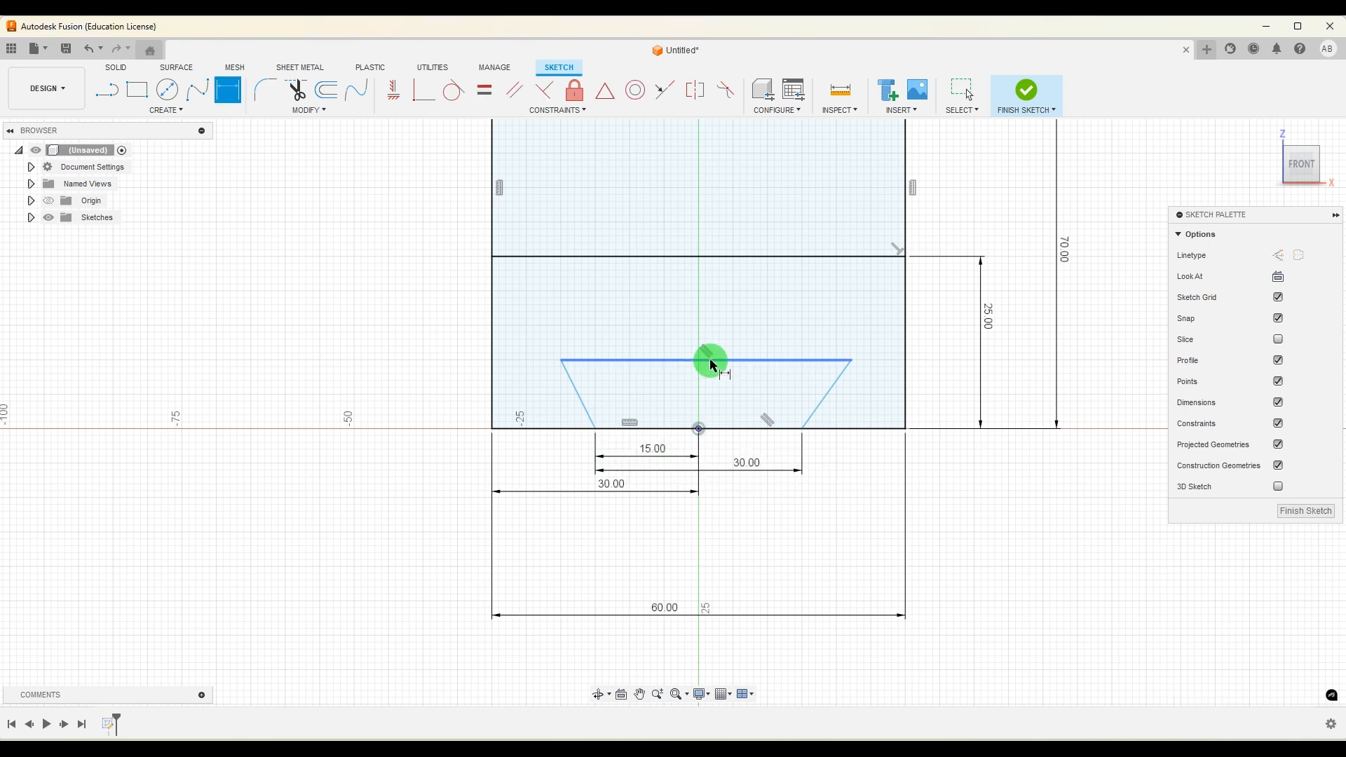
Dimension the dovetail's height from the rectangle's bottom edge as 14 mm.
click(728, 428)
click(760, 360)
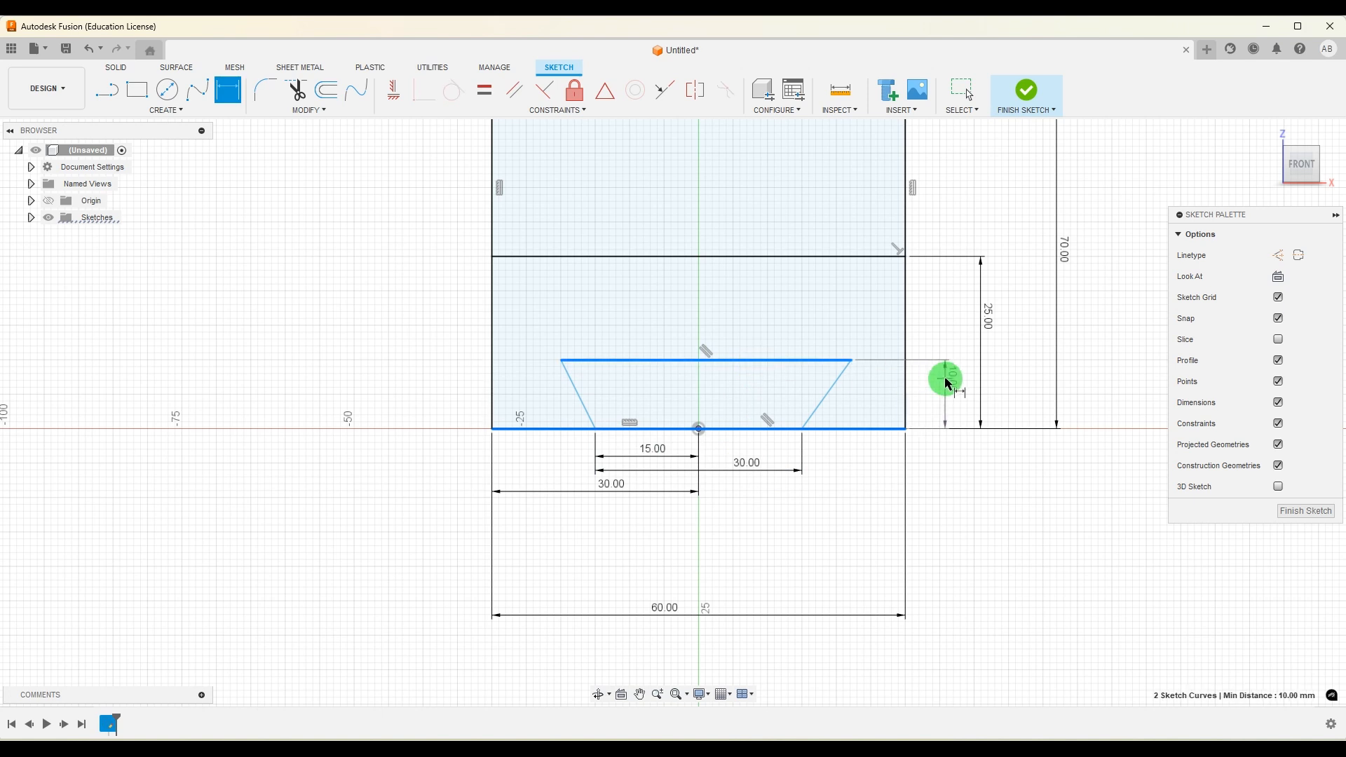
click(946, 379)
text(14)
key(Return)
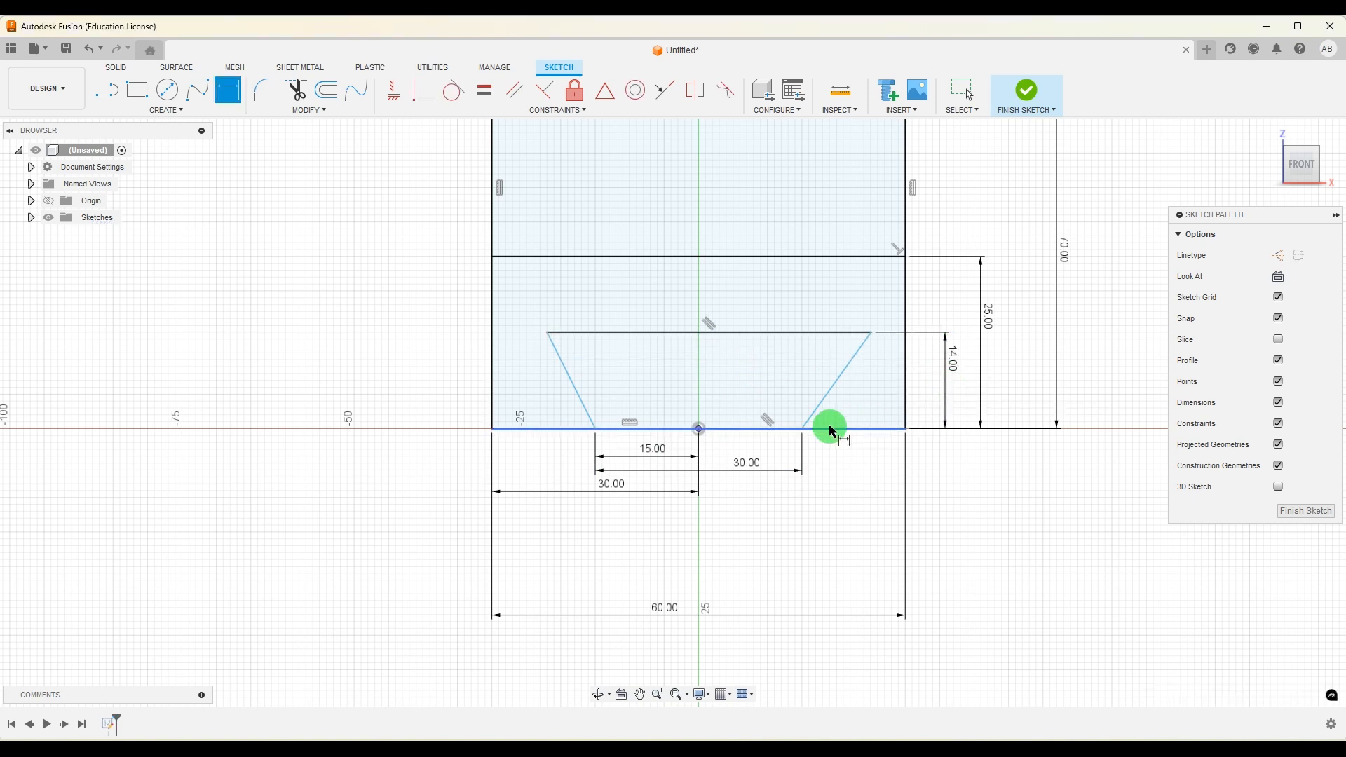
Dimension the angles between the dovetail's top line and both of its slanted sides as 60 degrees.
click(592, 334)
click(565, 370)
click(600, 354)
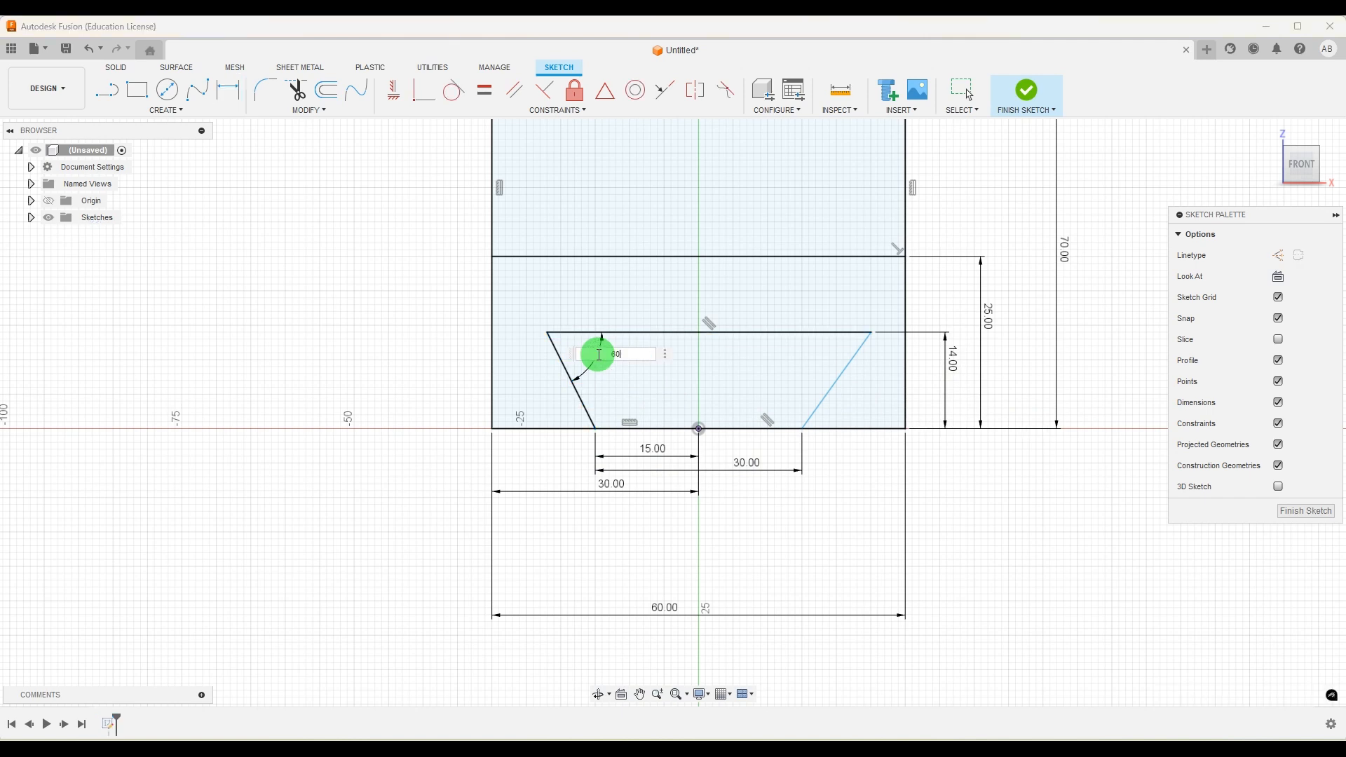
text(60)
key(Return)
click(830, 390)
click(813, 355)
text(60)
key(Return)
key(Escape)
scroll(793, 608, down, 3)
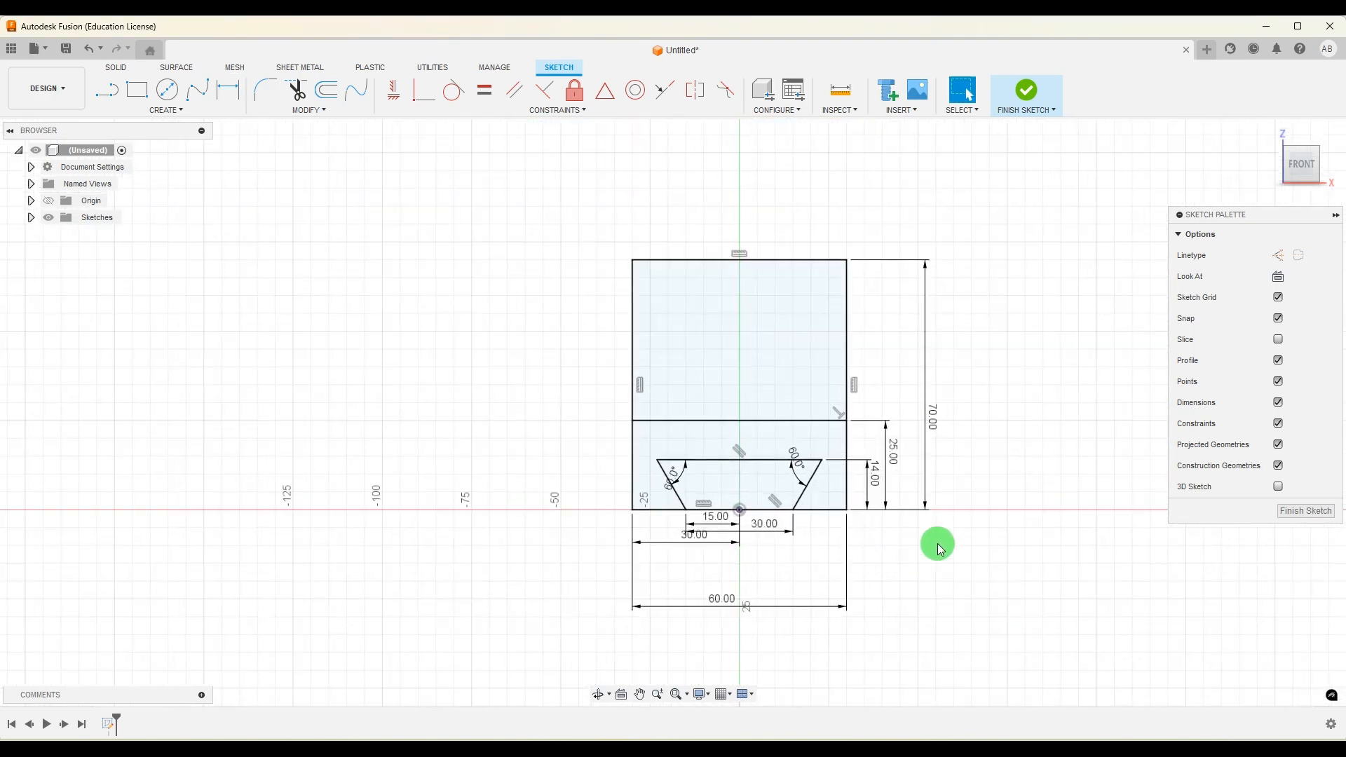
Check the reference drawing, and add a 15 mm Distance and Angle chamfer to the rectangle's upper-left corner.
click(931, 747)
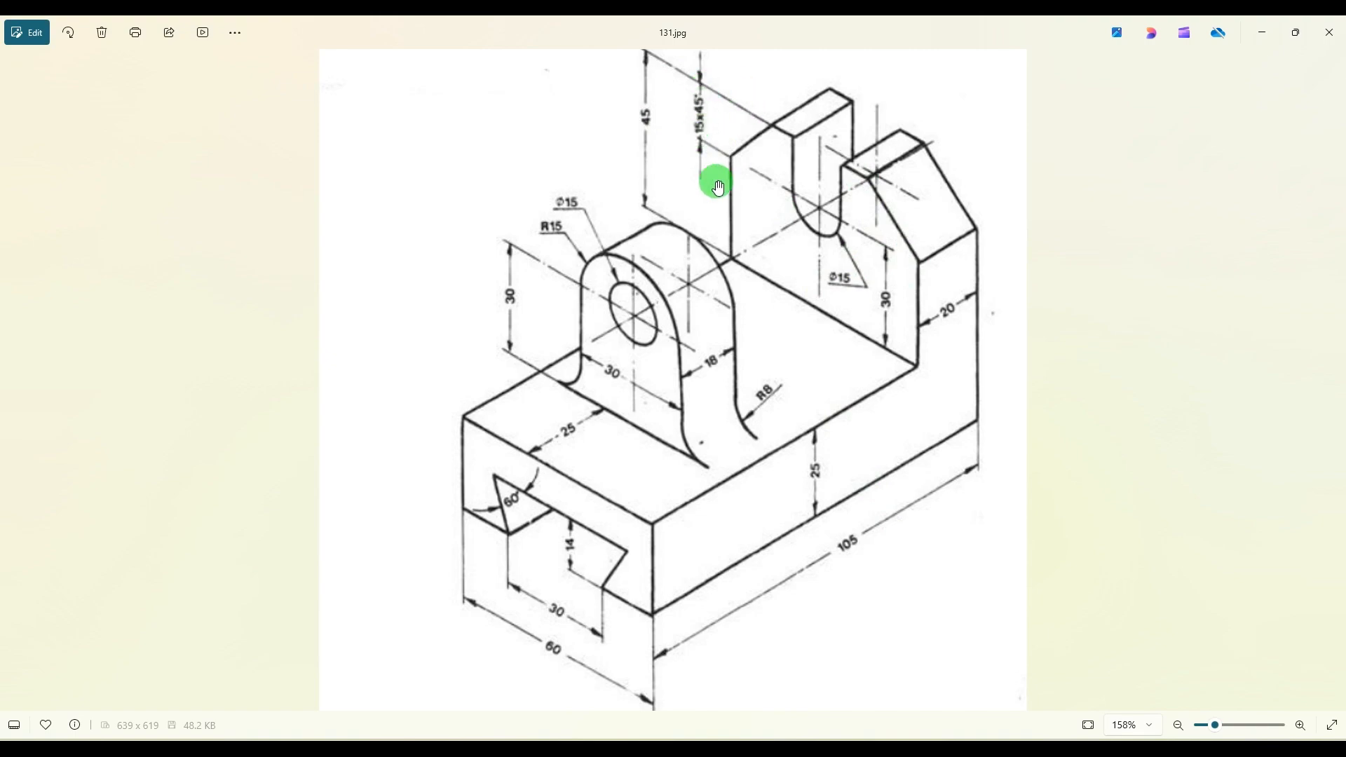
click(889, 738)
click(313, 113)
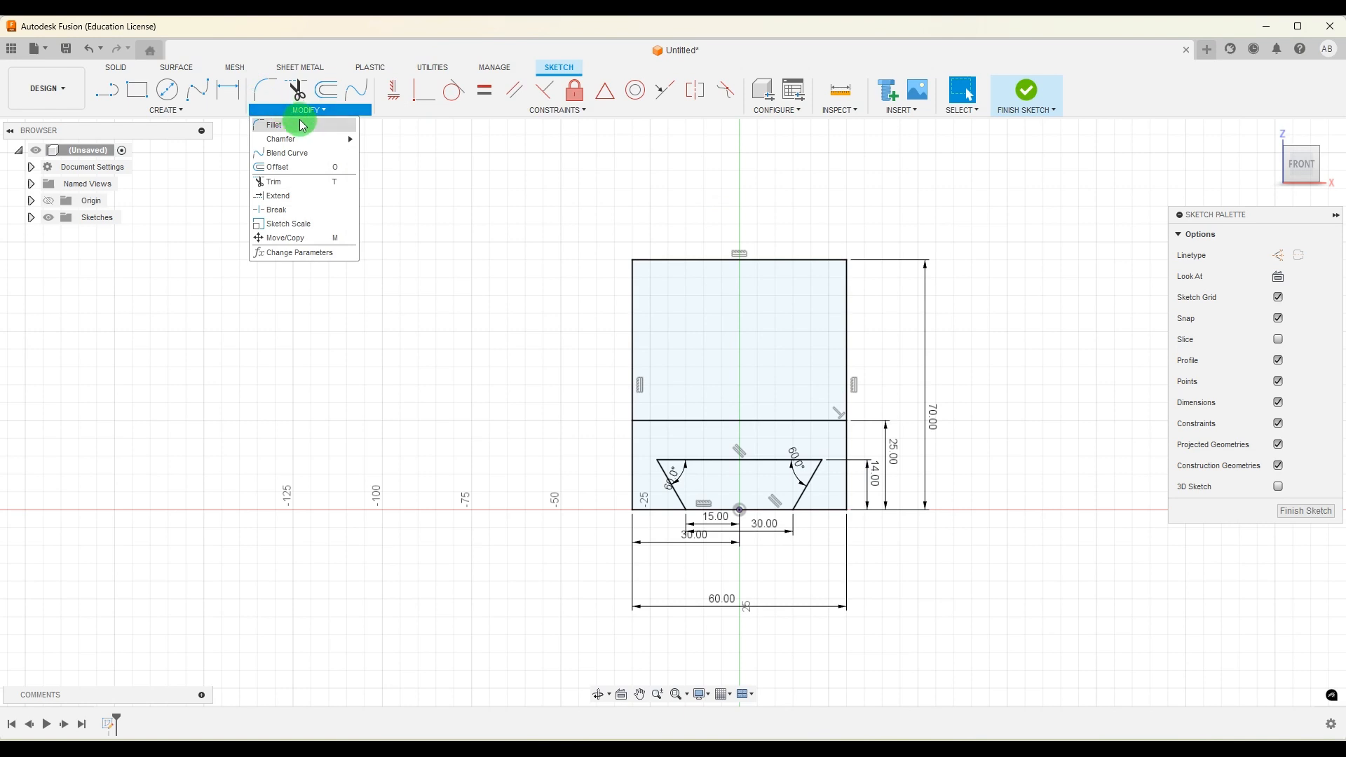
mouse_move(337, 139)
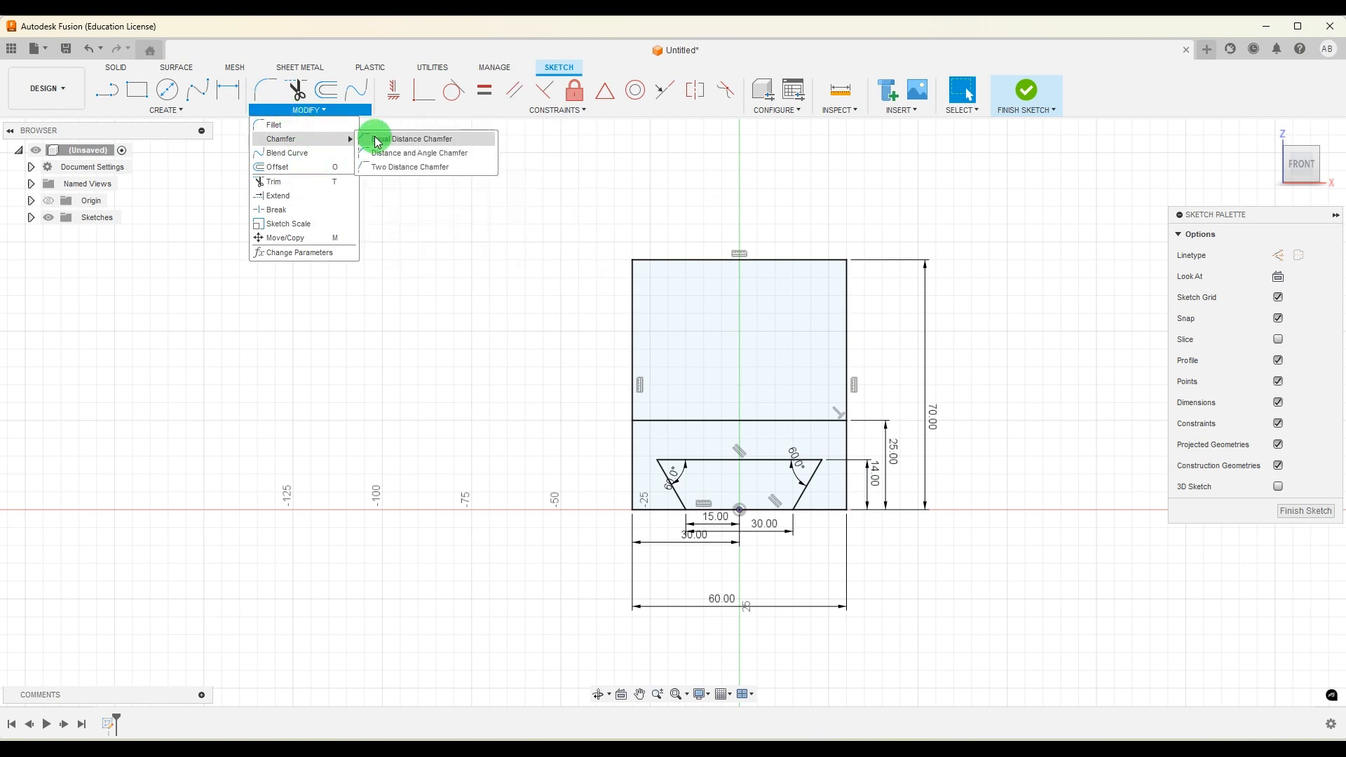
click(454, 153)
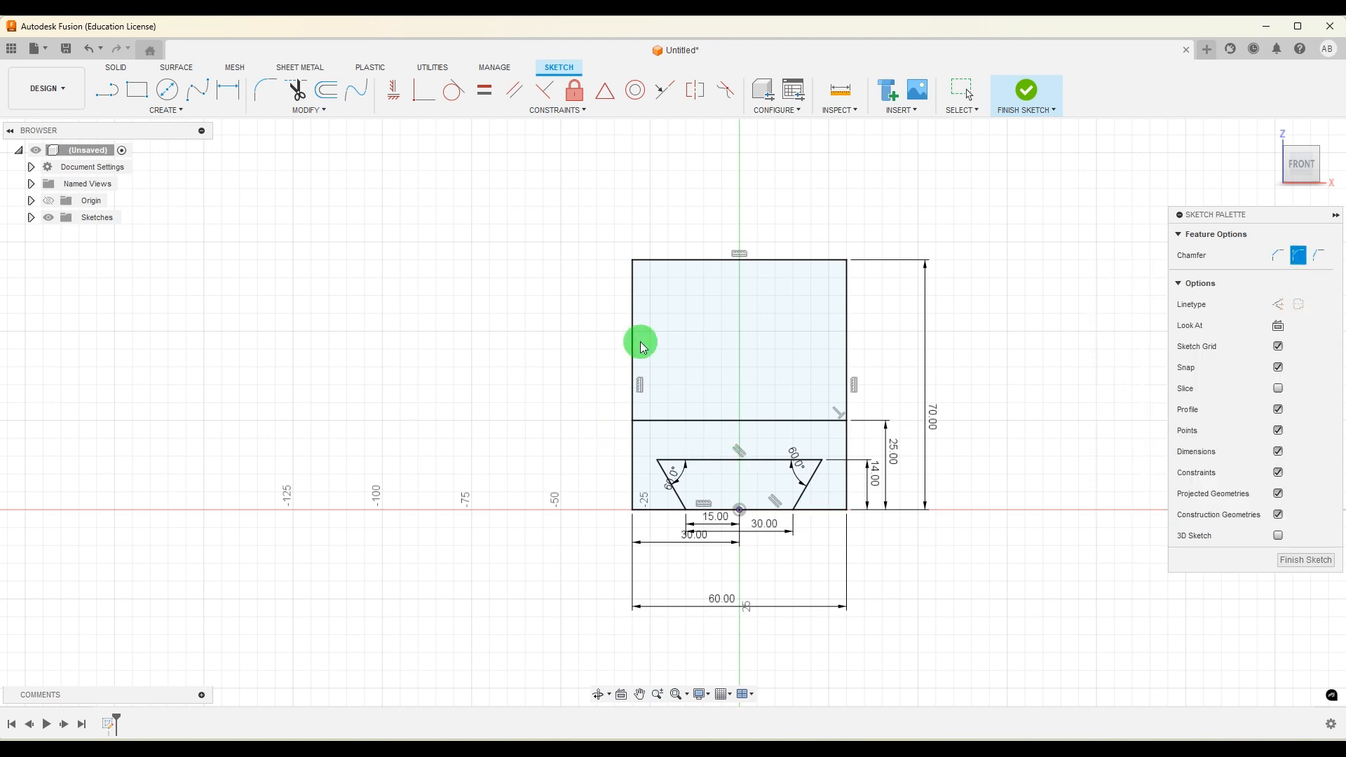
click(656, 260)
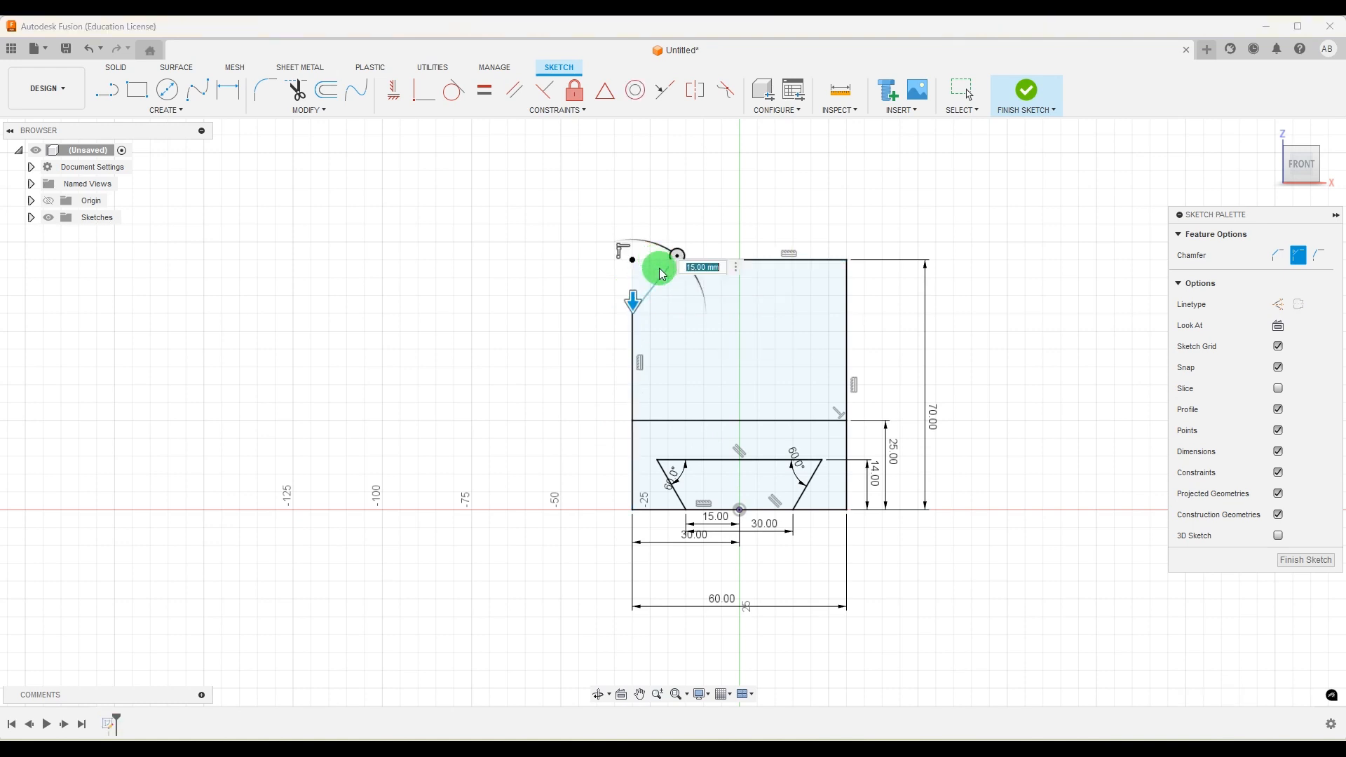
click(700, 267)
key(Return)
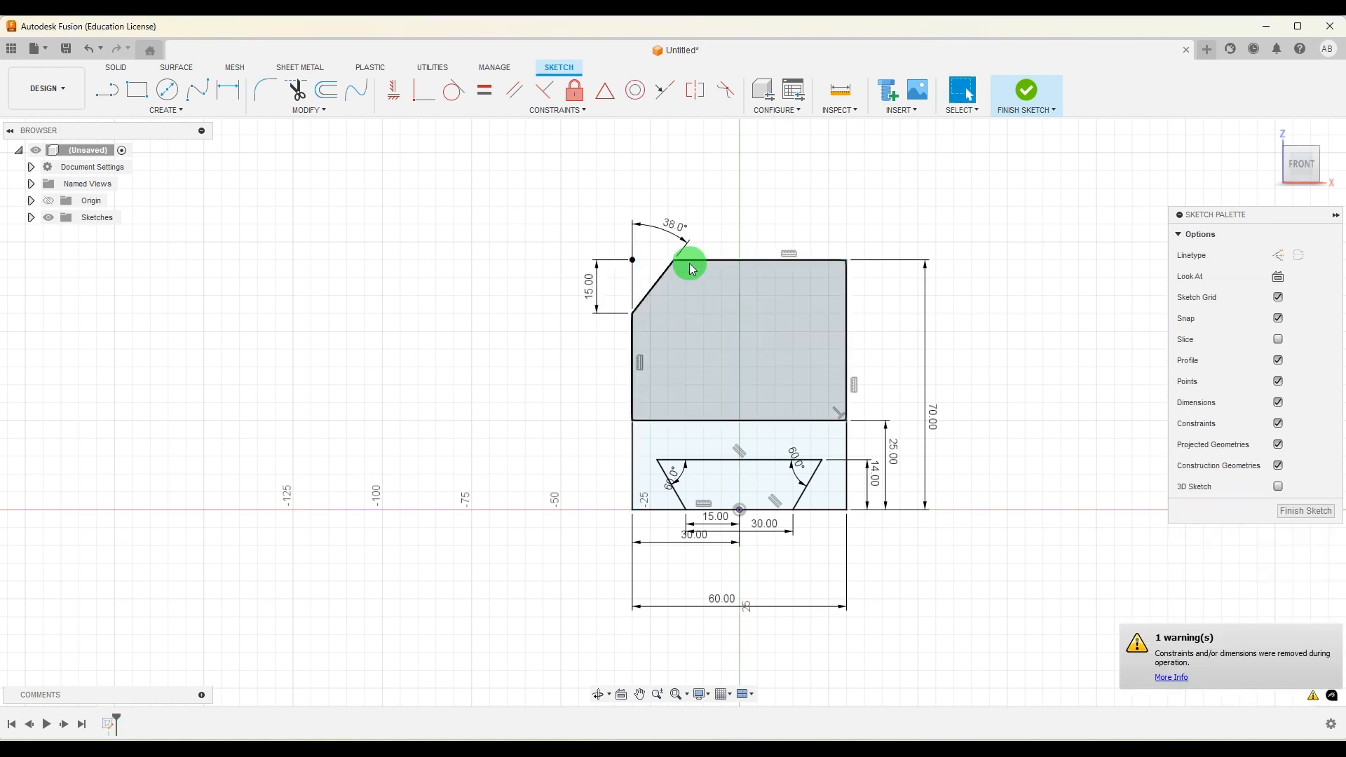
Set the angle of the upper-left chamfer to 45 degrees.
double_click(673, 222)
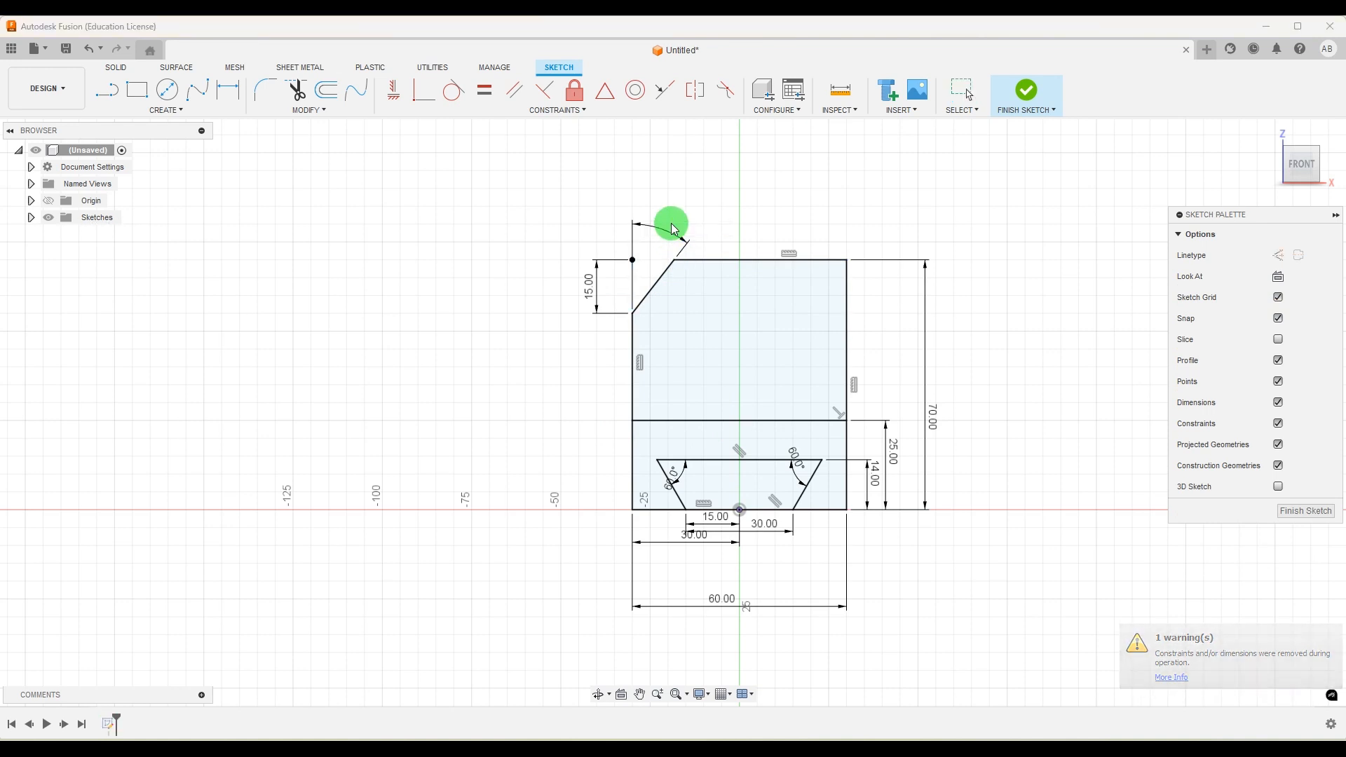
text(45)
key(Return)
Add a 15 mm Distance and Angle chamfer at 45 degrees to the rectangle's upper-right corner.
click(354, 111)
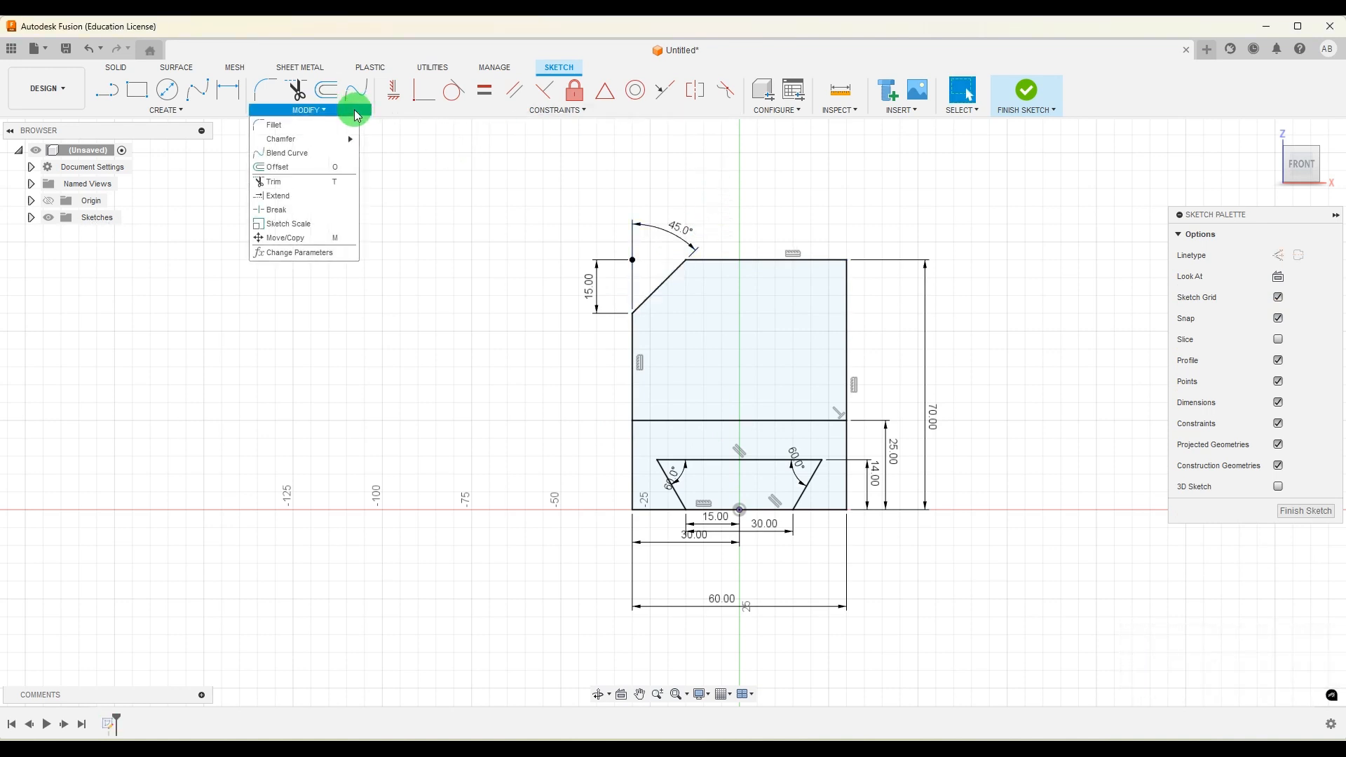
mouse_move(317, 139)
click(393, 151)
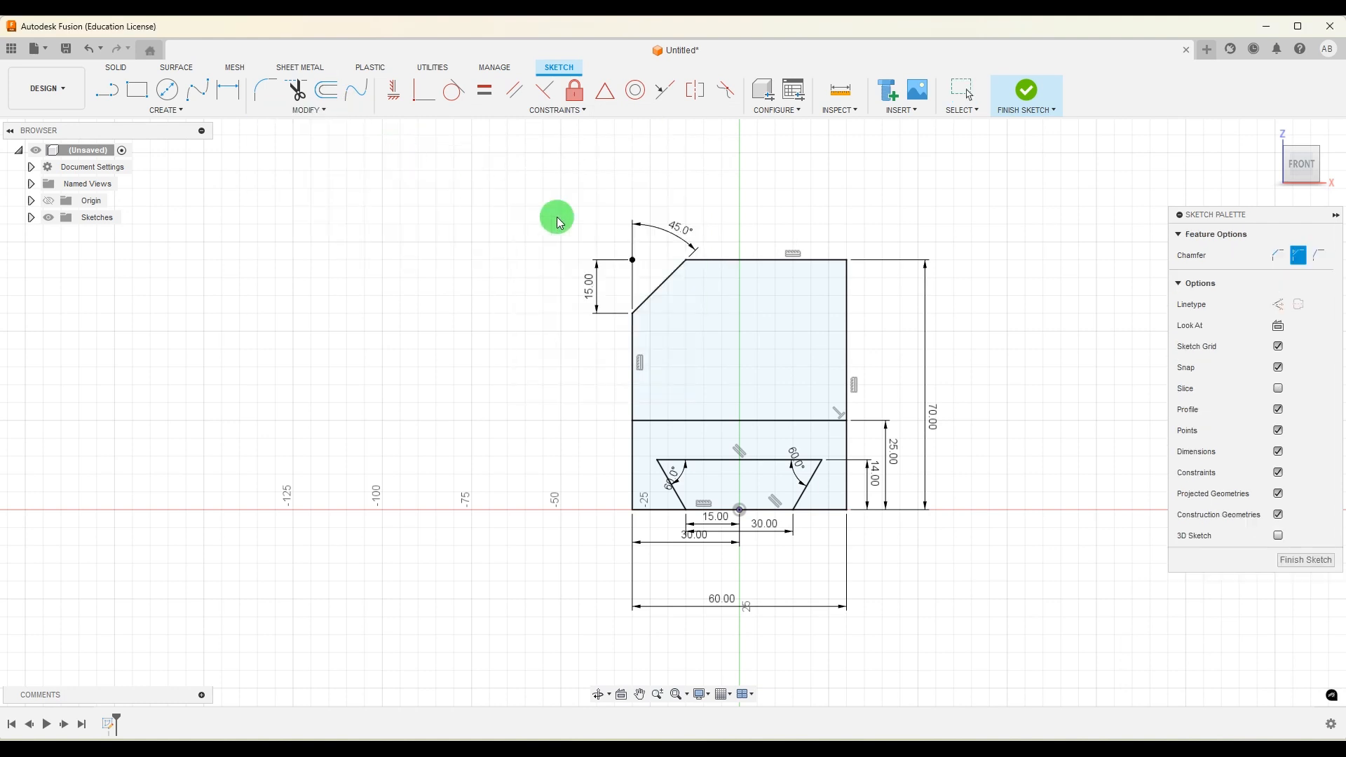
click(848, 281)
click(831, 260)
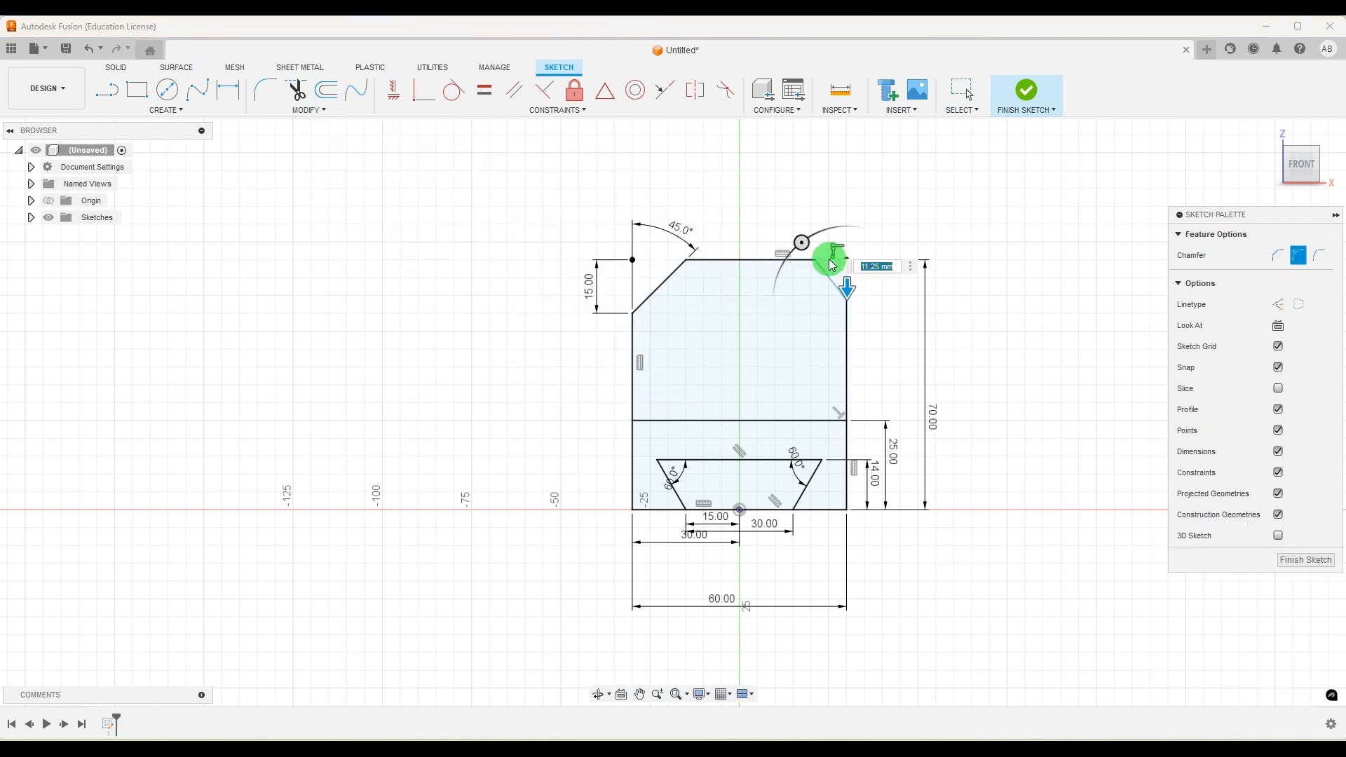
text(15)
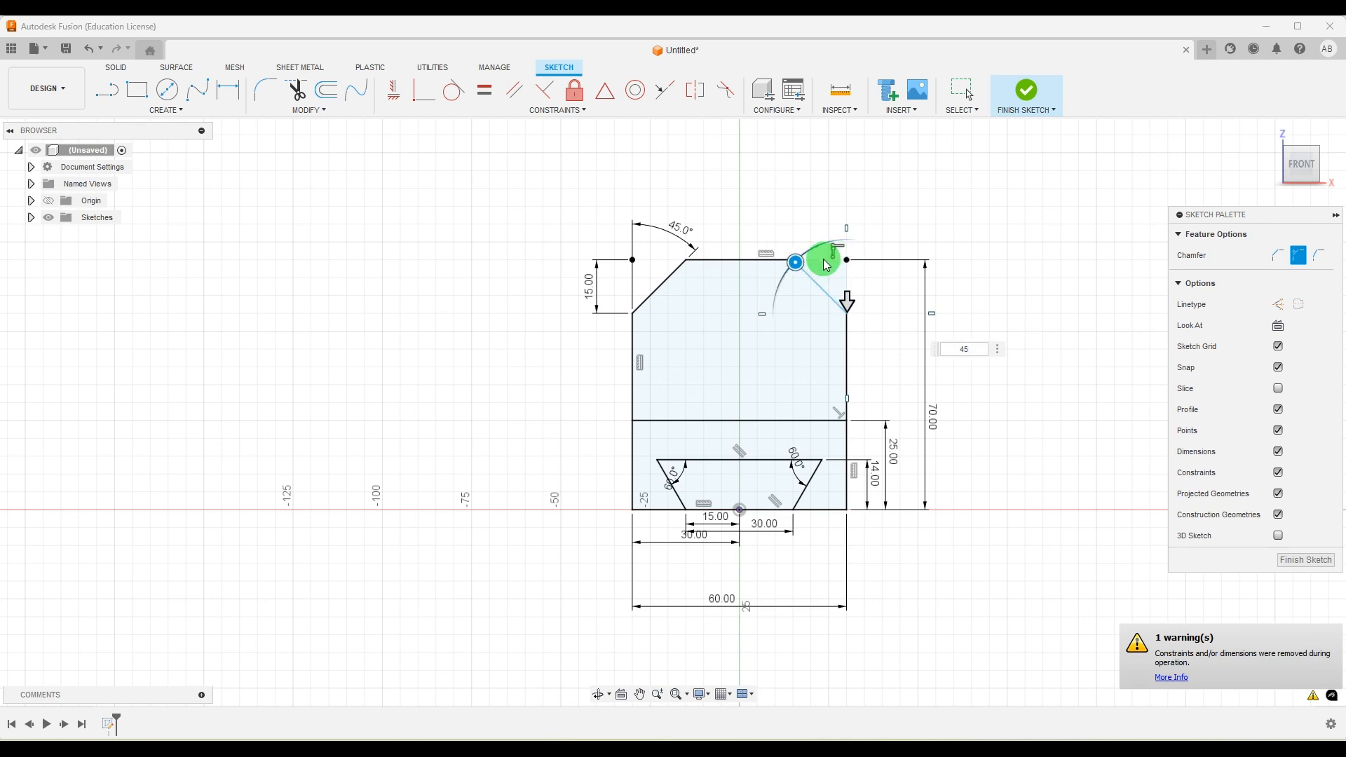
key(Return)
Check the reference drawing, and sketch an open three-sided lug outline about 30 mm wide standing on the horizontal dividing line.
scroll(723, 273, up, 3)
scroll(892, 364, down, 3)
scroll(782, 456, up, 1)
click(934, 739)
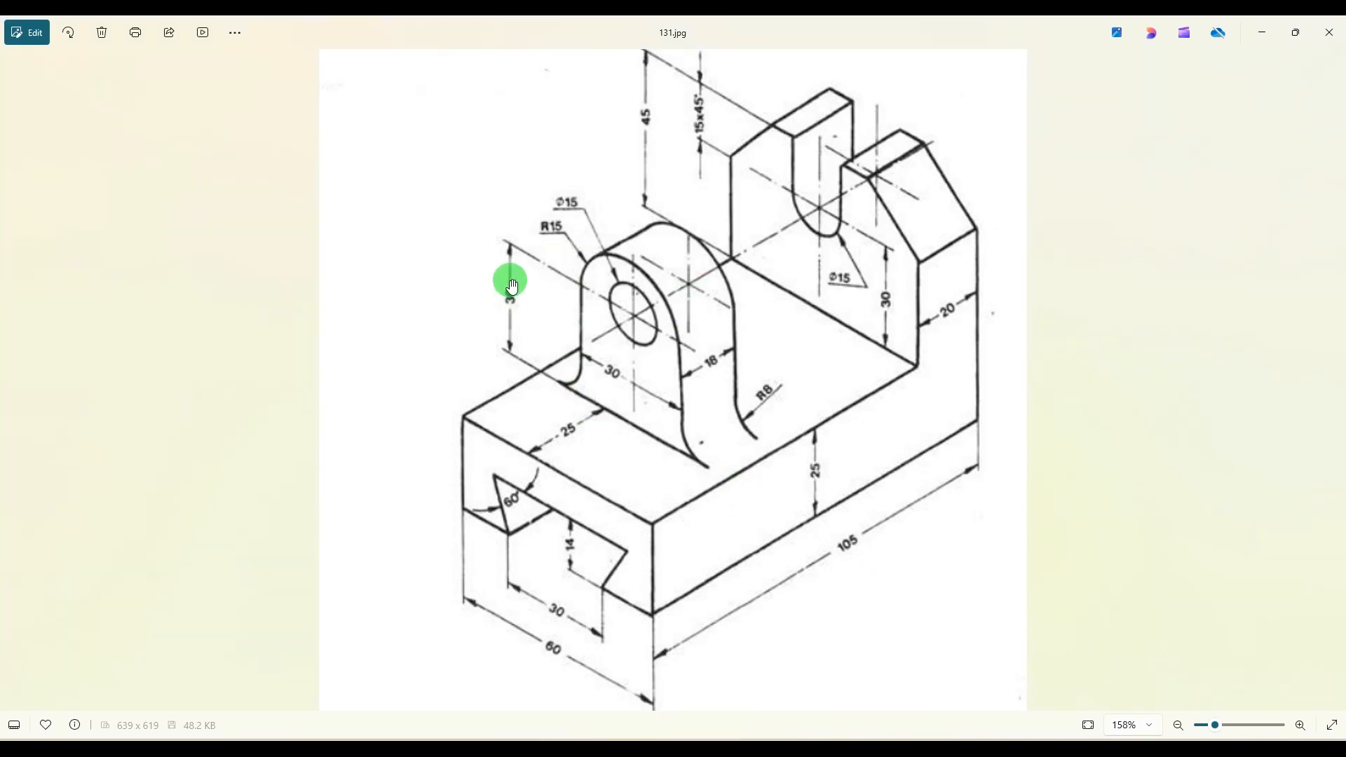
click(899, 731)
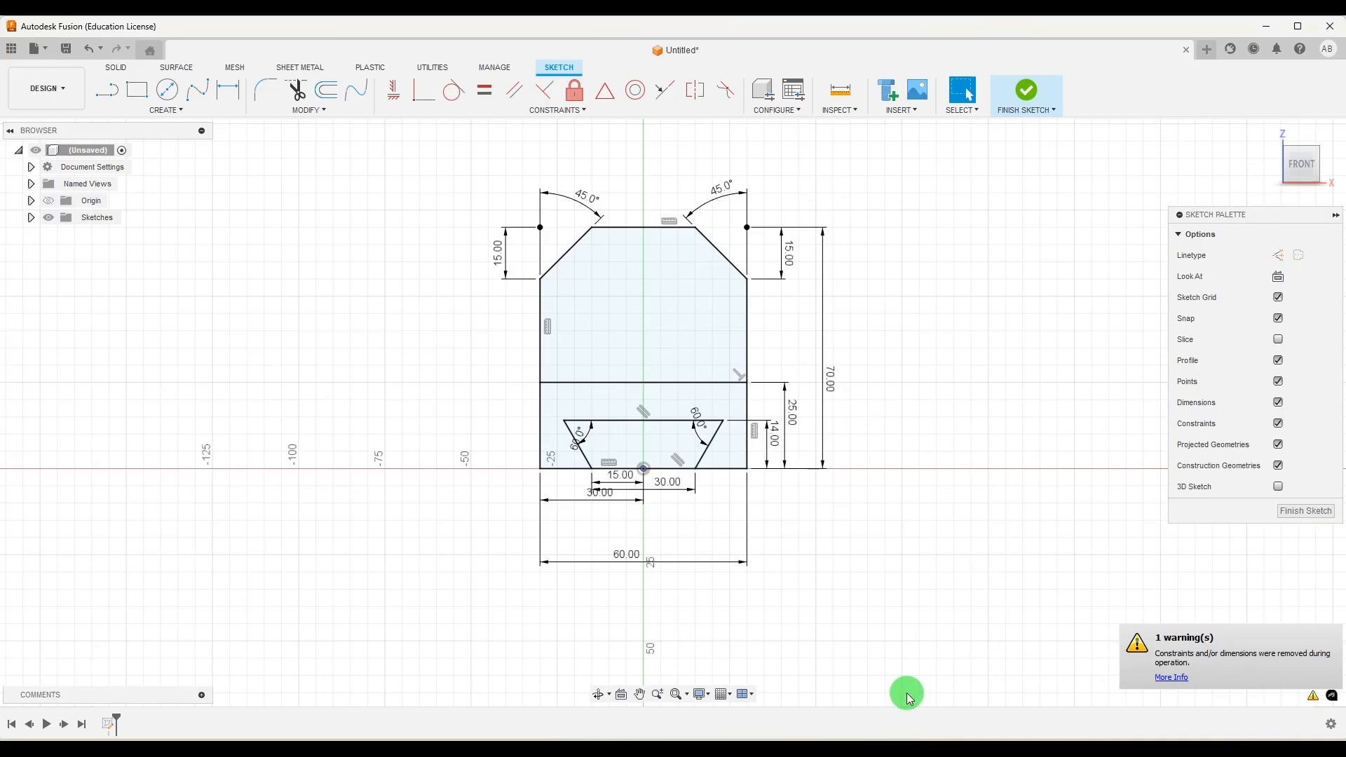
click(108, 96)
click(591, 382)
click(592, 297)
click(695, 297)
click(697, 383)
key(Escape)
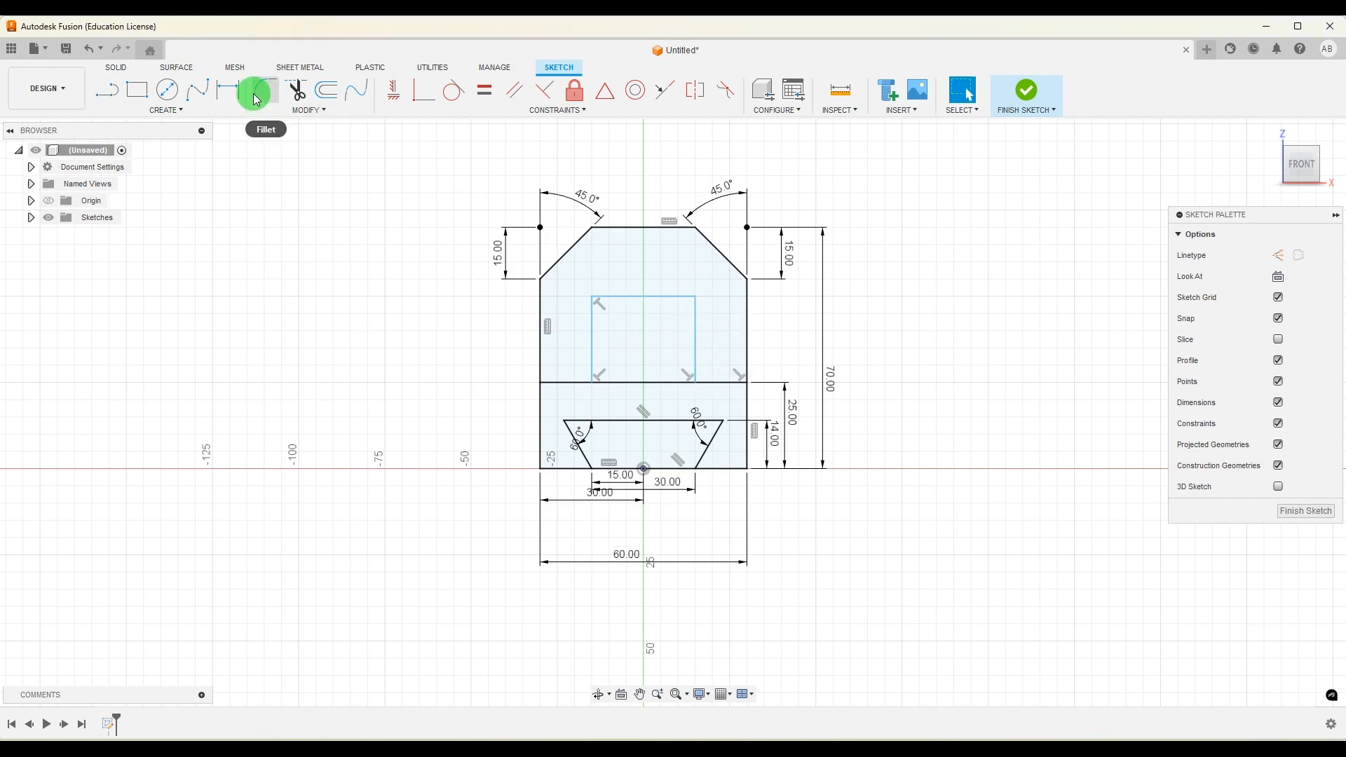
Dimension the height of the lug outline from the dividing line to its top line as 30 mm.
click(233, 86)
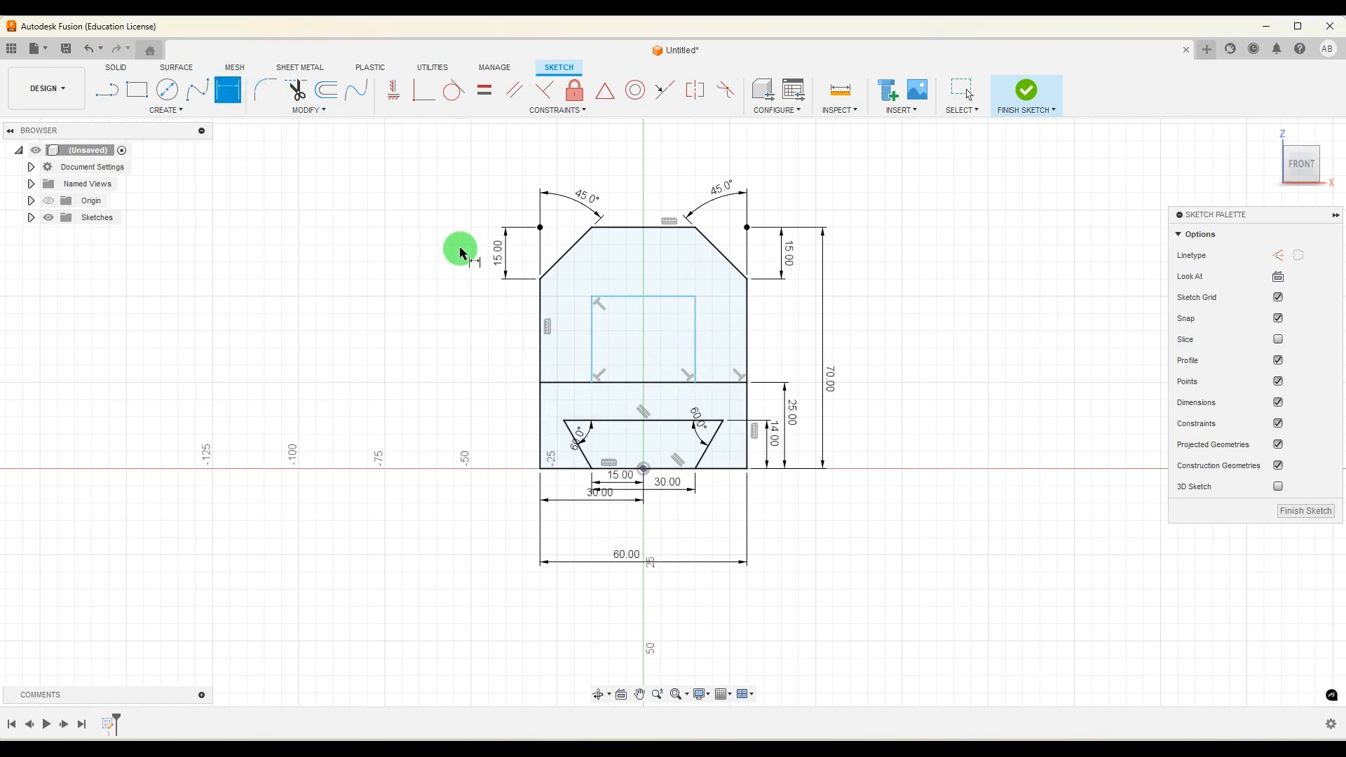
click(575, 382)
click(629, 296)
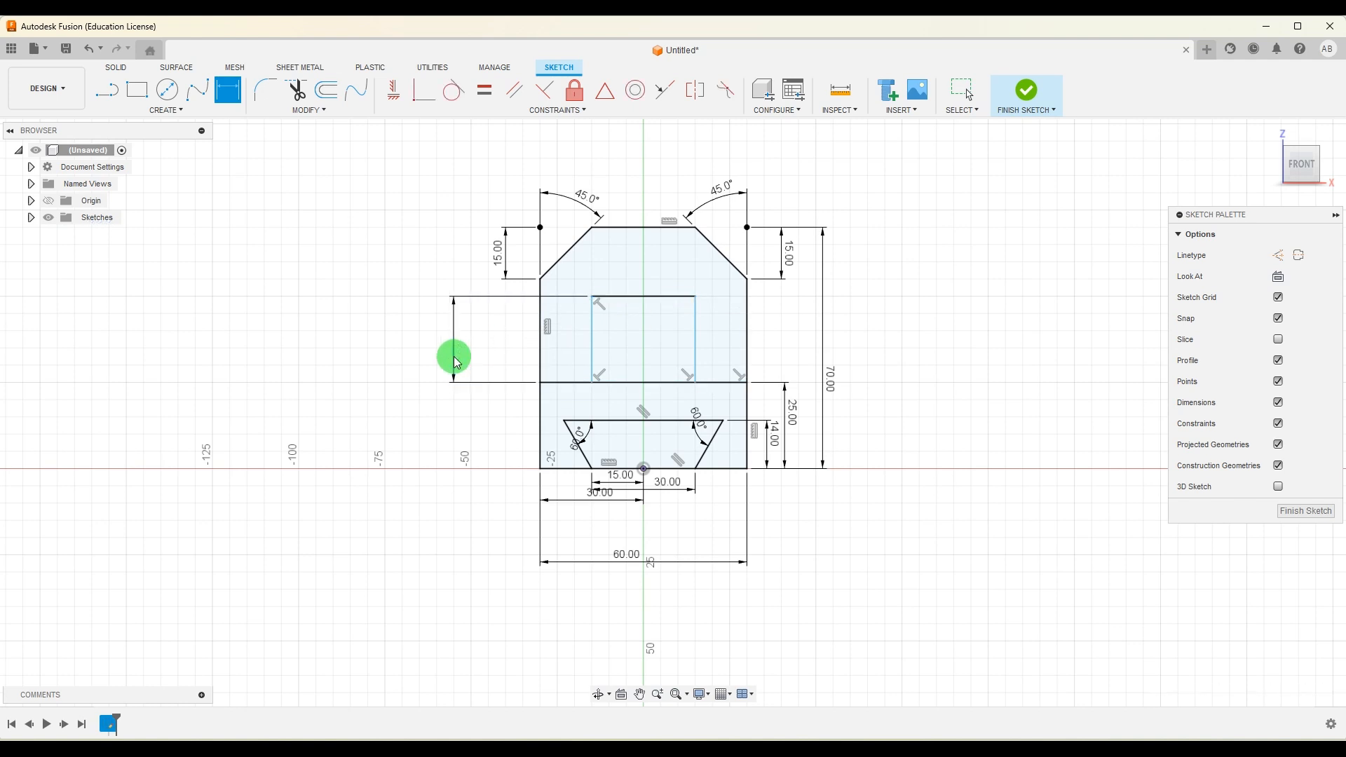
click(454, 357)
text(30)
key(Return)
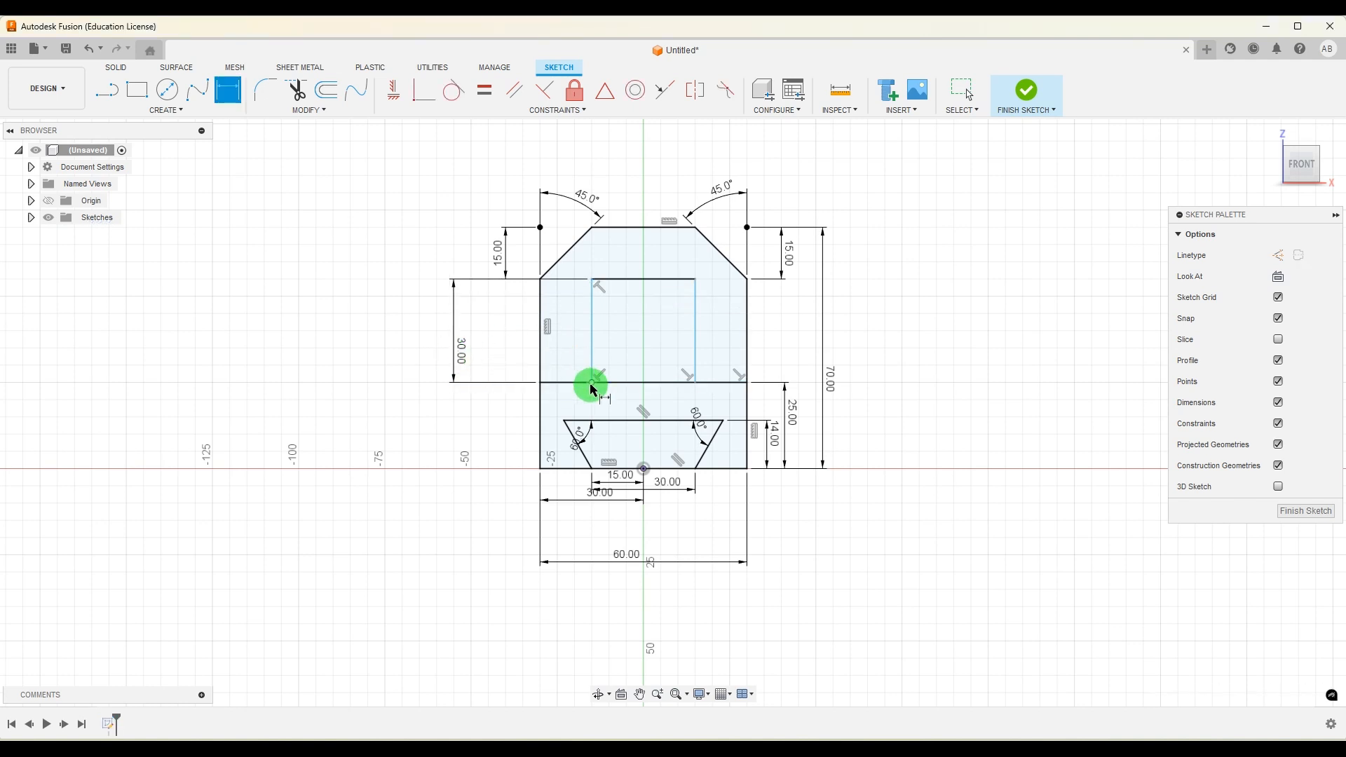
Dimension the width between the two vertical sides of the lug outline as 30 mm.
click(594, 350)
click(696, 339)
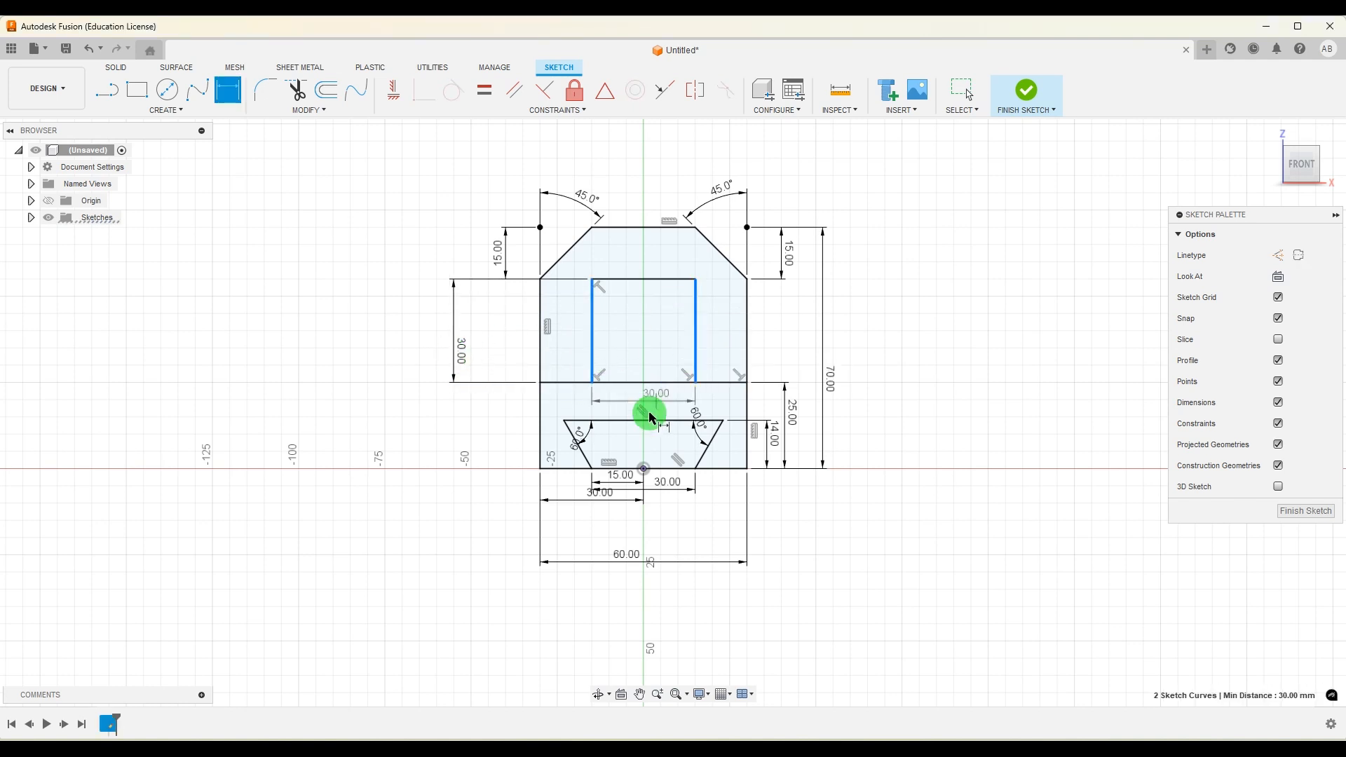
scroll(655, 398, up, 2)
click(657, 401)
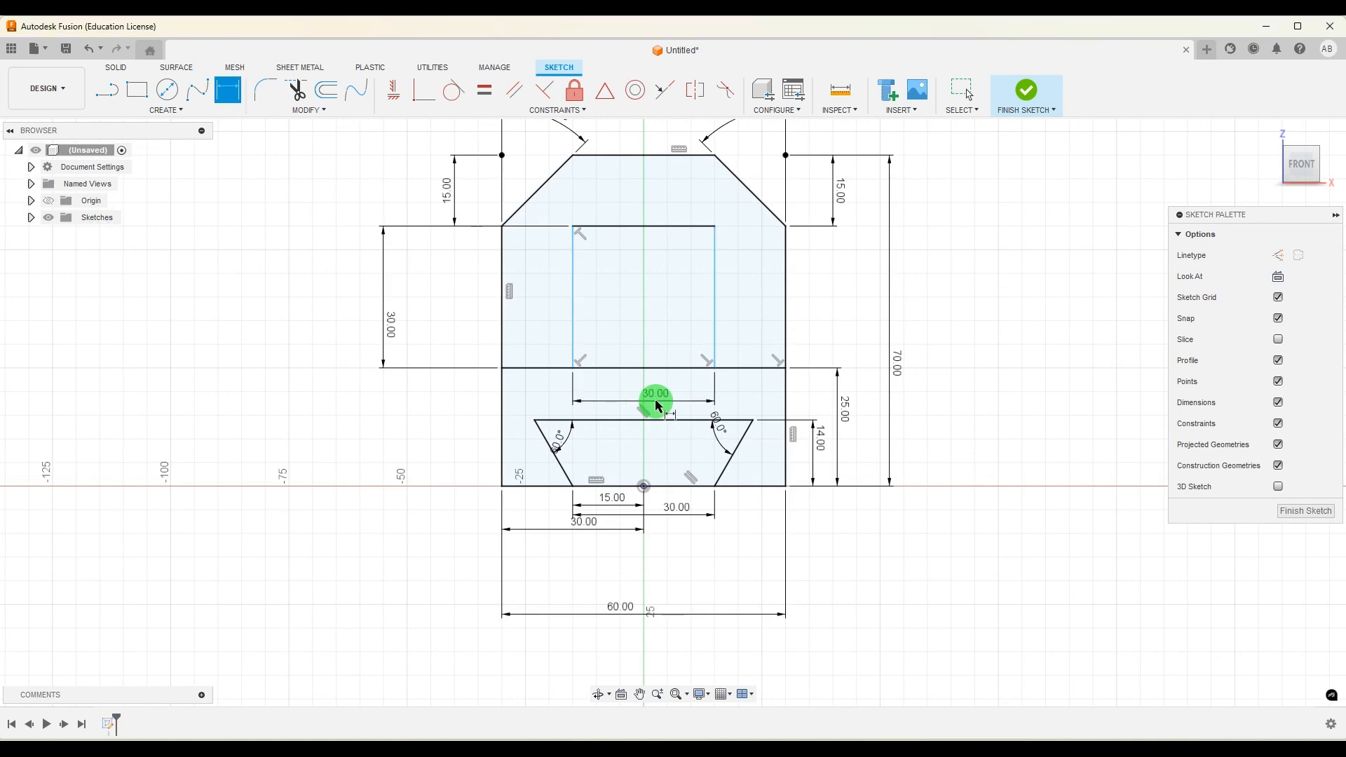
Dimension the distance from the origin to the lug outline's left side as 15 mm.
click(644, 486)
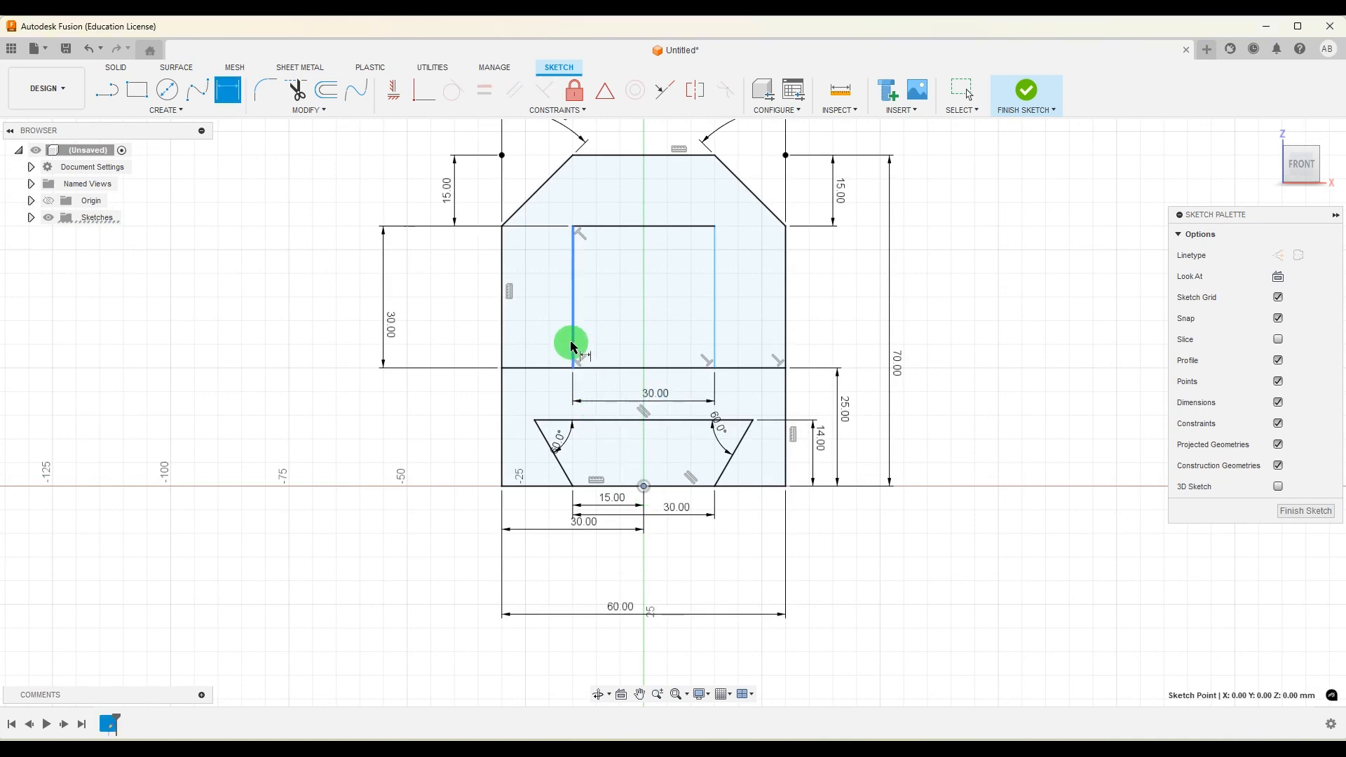
click(573, 346)
scroll(601, 382, up, 2)
click(601, 383)
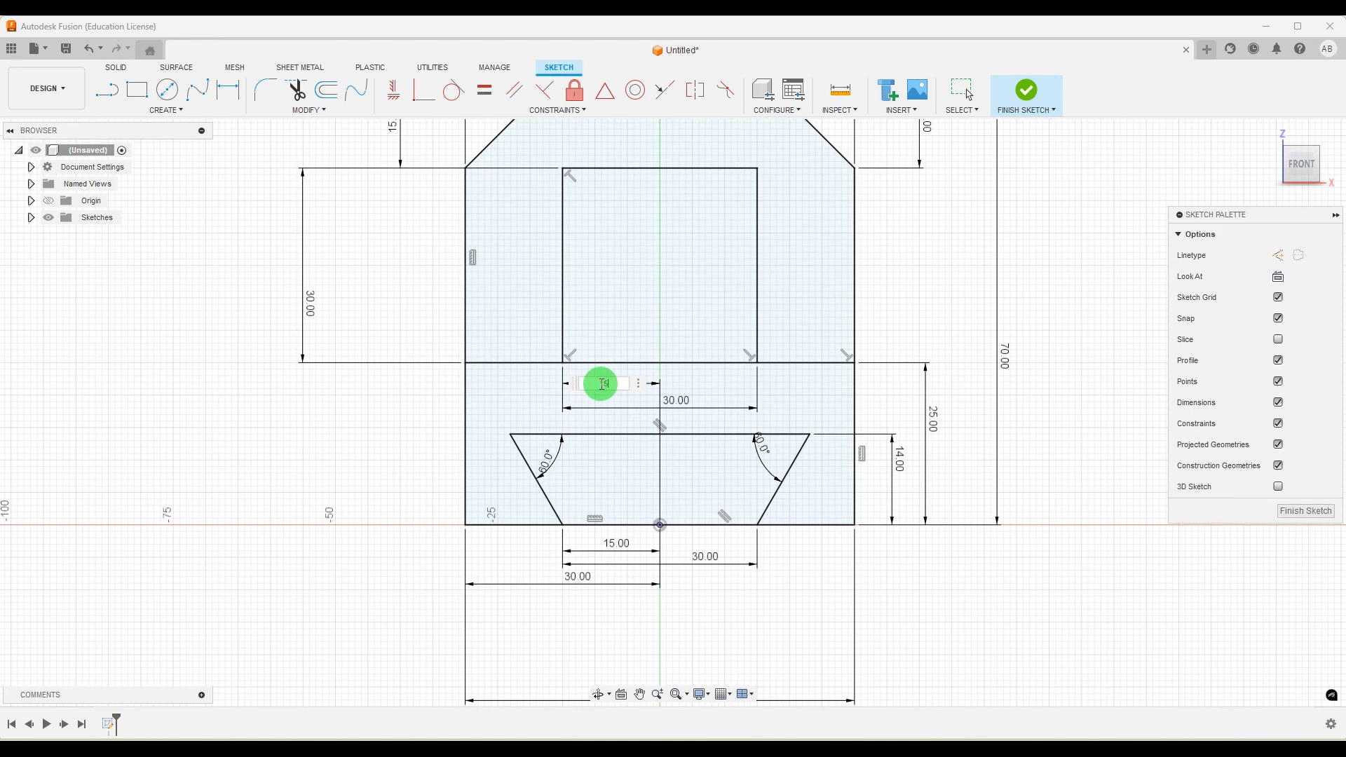
key(Return)
Draw a circle centred on the midpoint of the lug outline's top line and reaching to that line's end.
scroll(746, 345, down, 3)
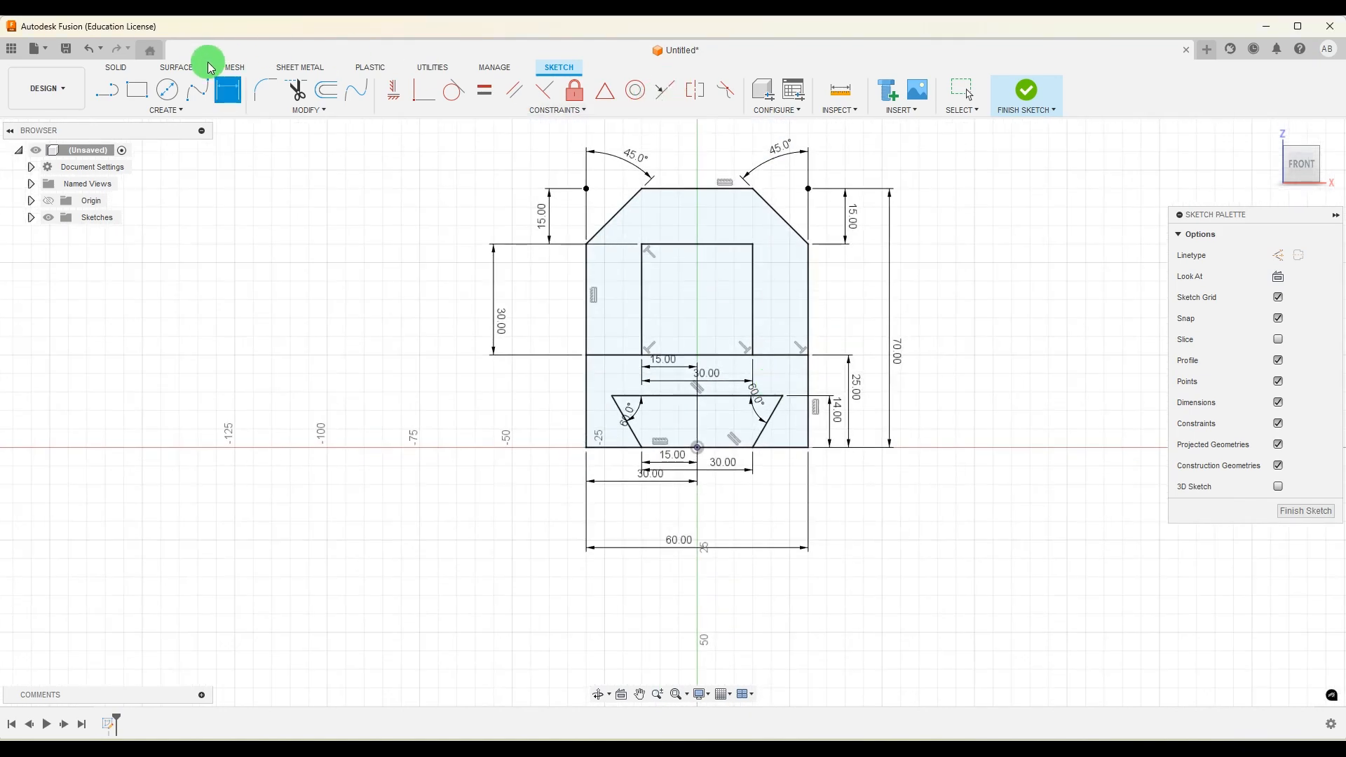
click(170, 93)
scroll(677, 212, up, 2)
click(702, 252)
click(771, 252)
key(Escape)
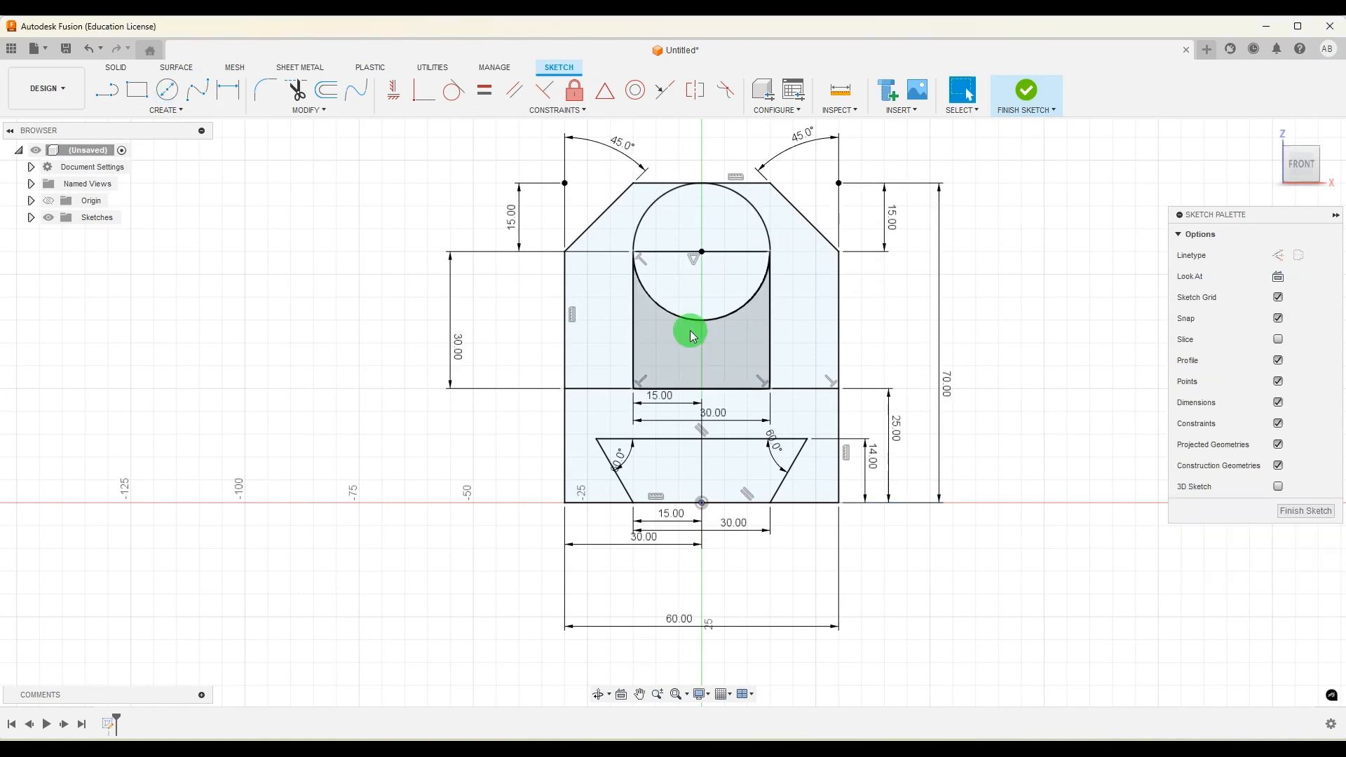
Check the hole size in the reference drawing, and draw a 15 mm diameter circle concentric with the lug's large circle.
click(939, 748)
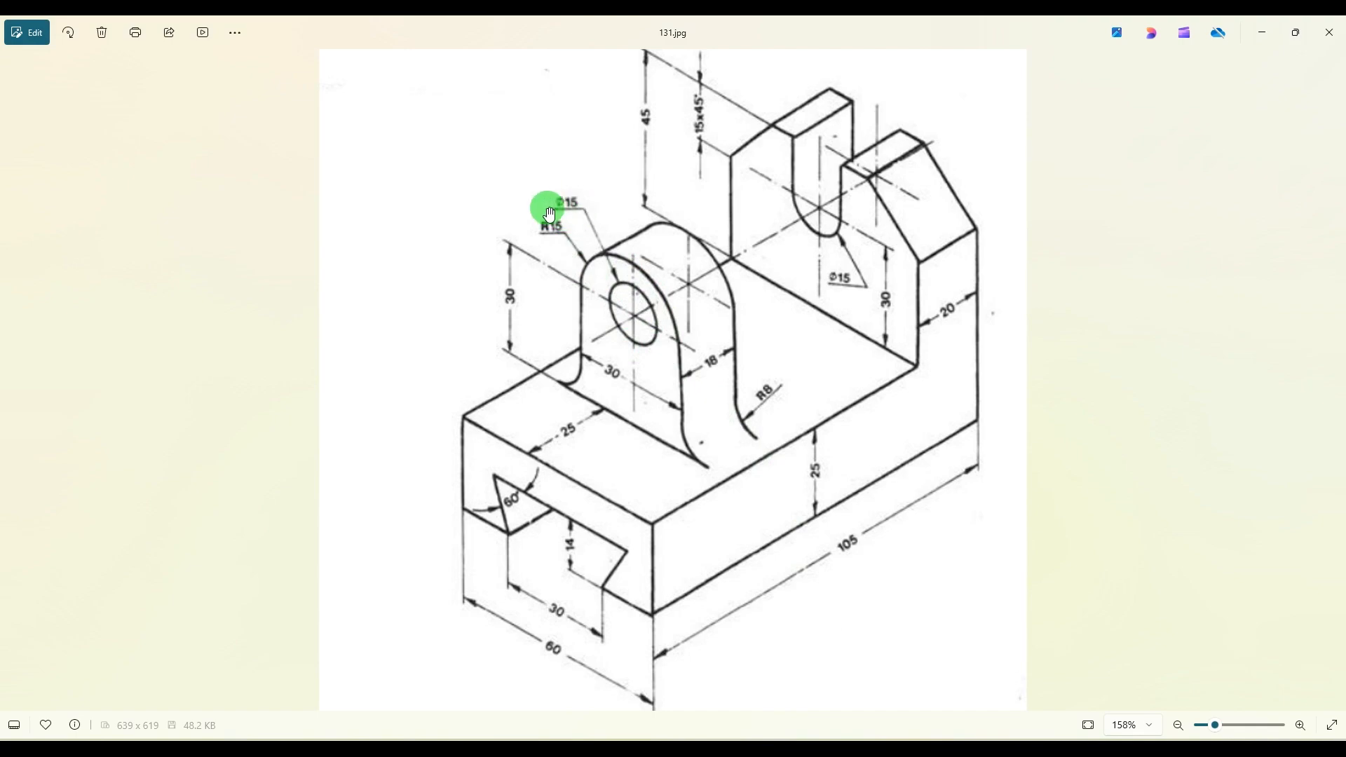
key(alt+Tab)
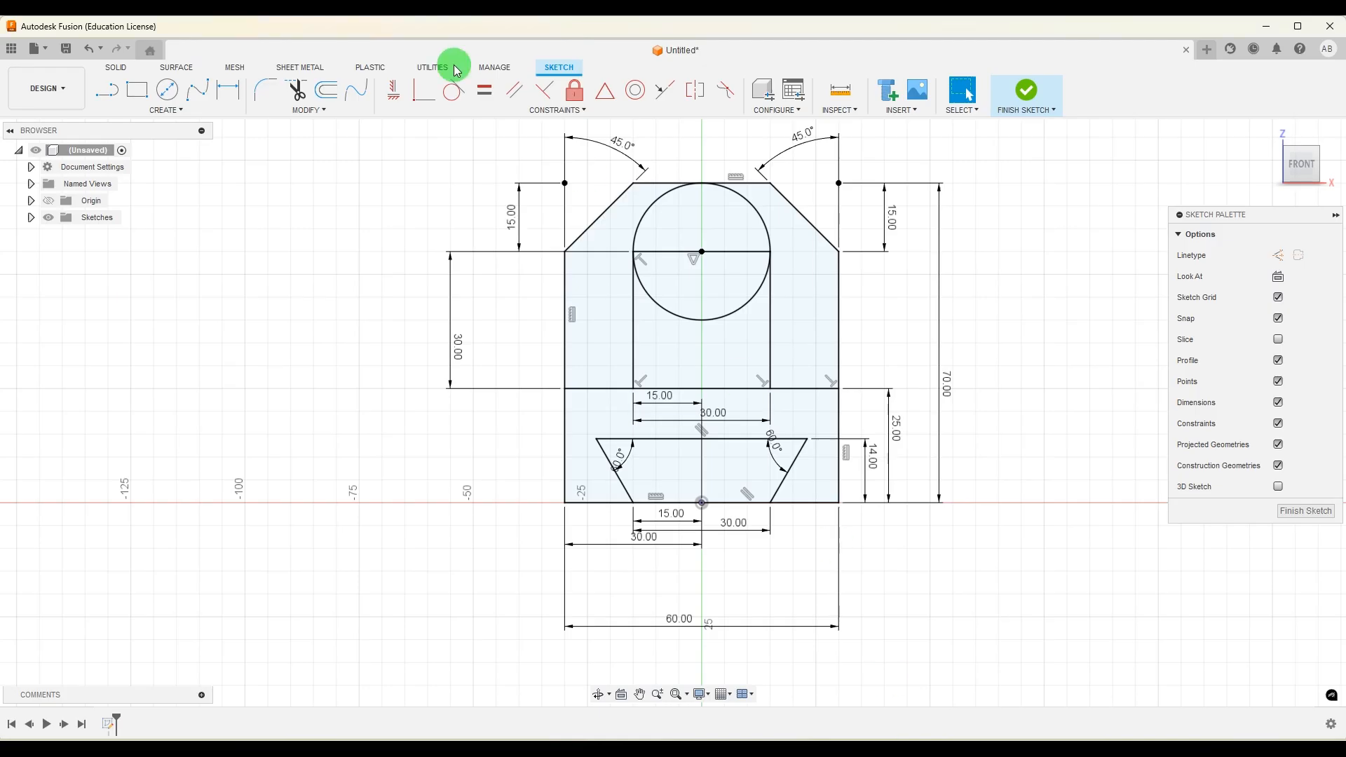
click(168, 89)
scroll(669, 268, up, 1)
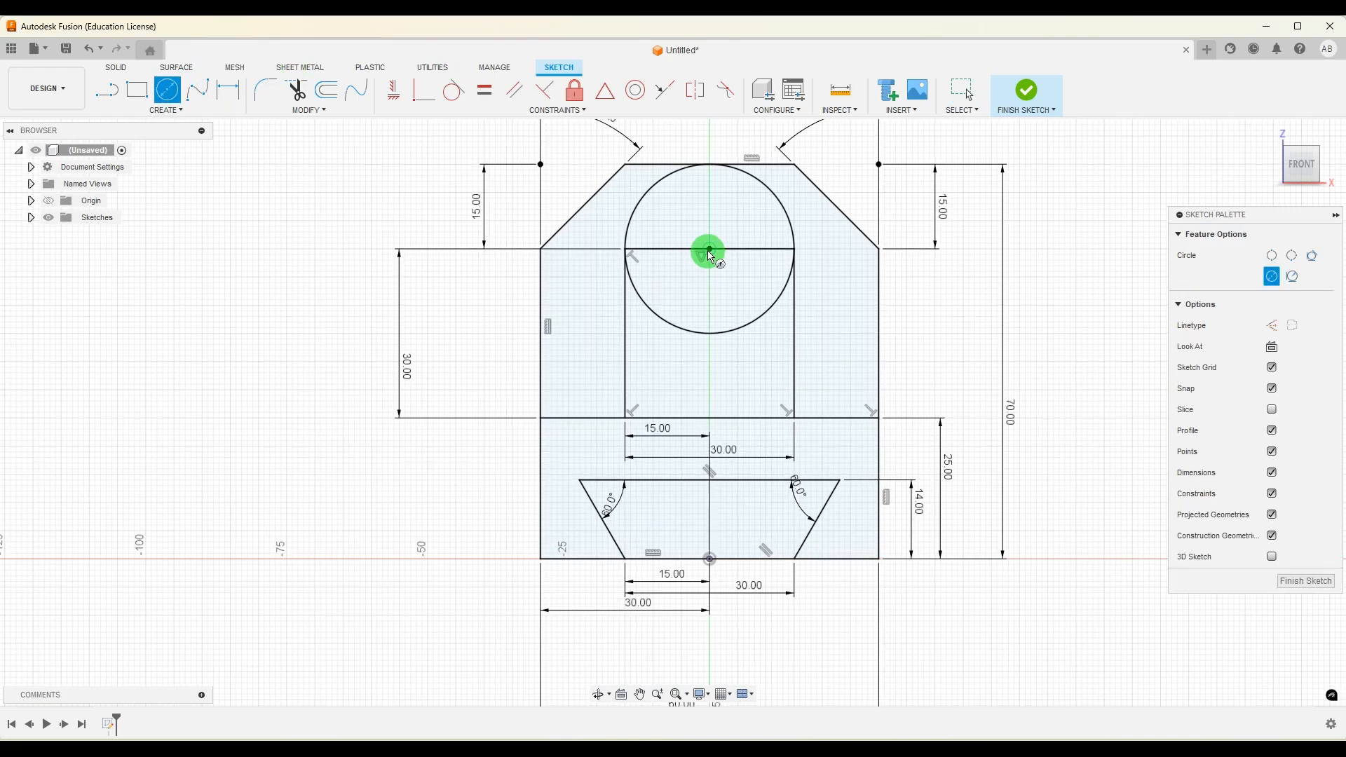
click(710, 250)
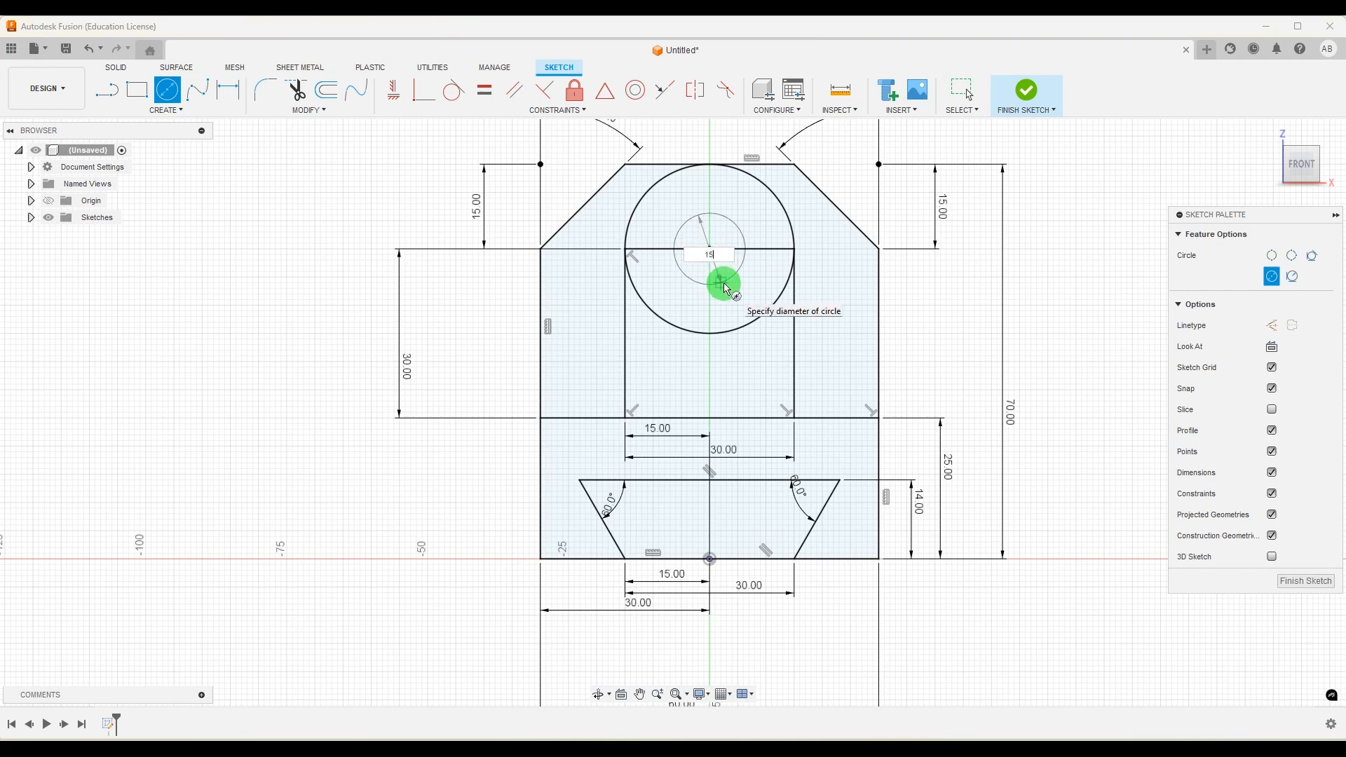
text(15)
key(Return)
key(Escape)
Finish the end-profile sketch.
scroll(856, 283, down, 5)
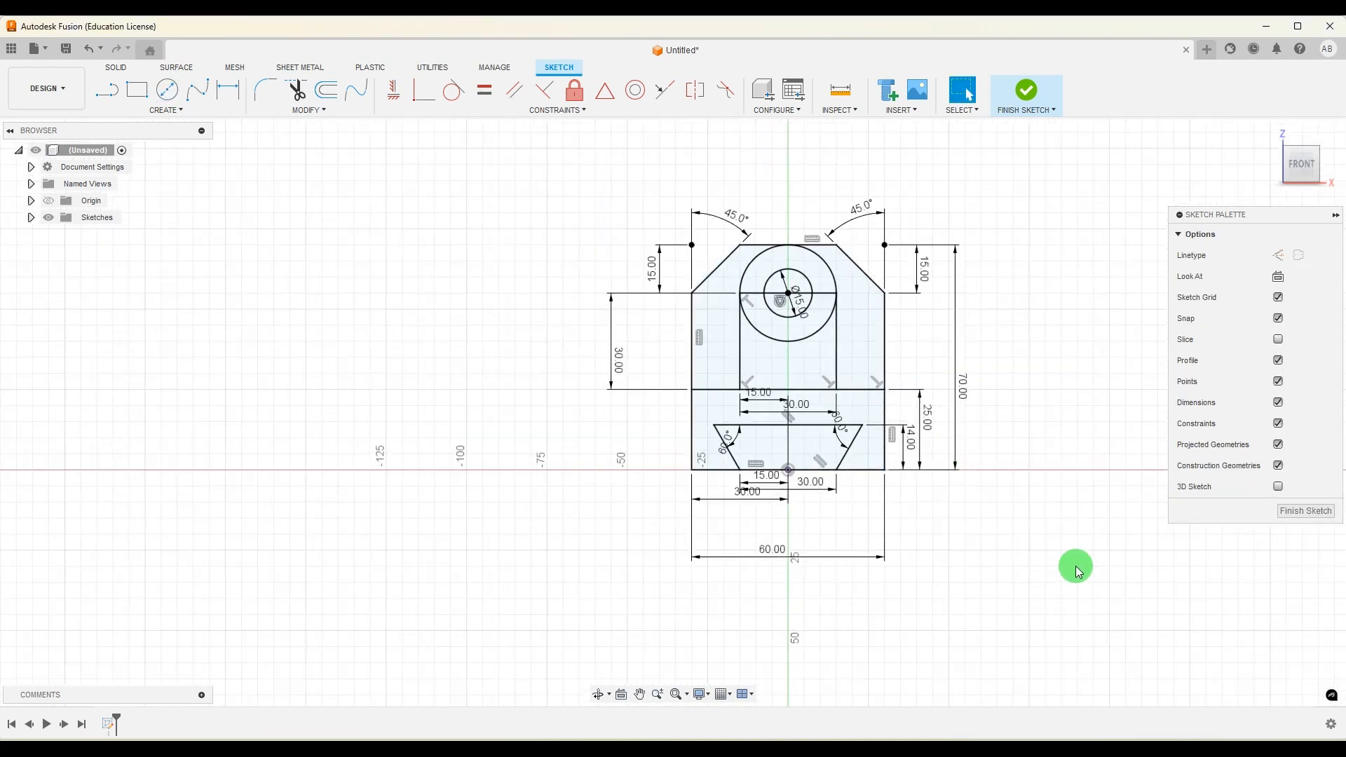
scroll(1022, 538, up, 1)
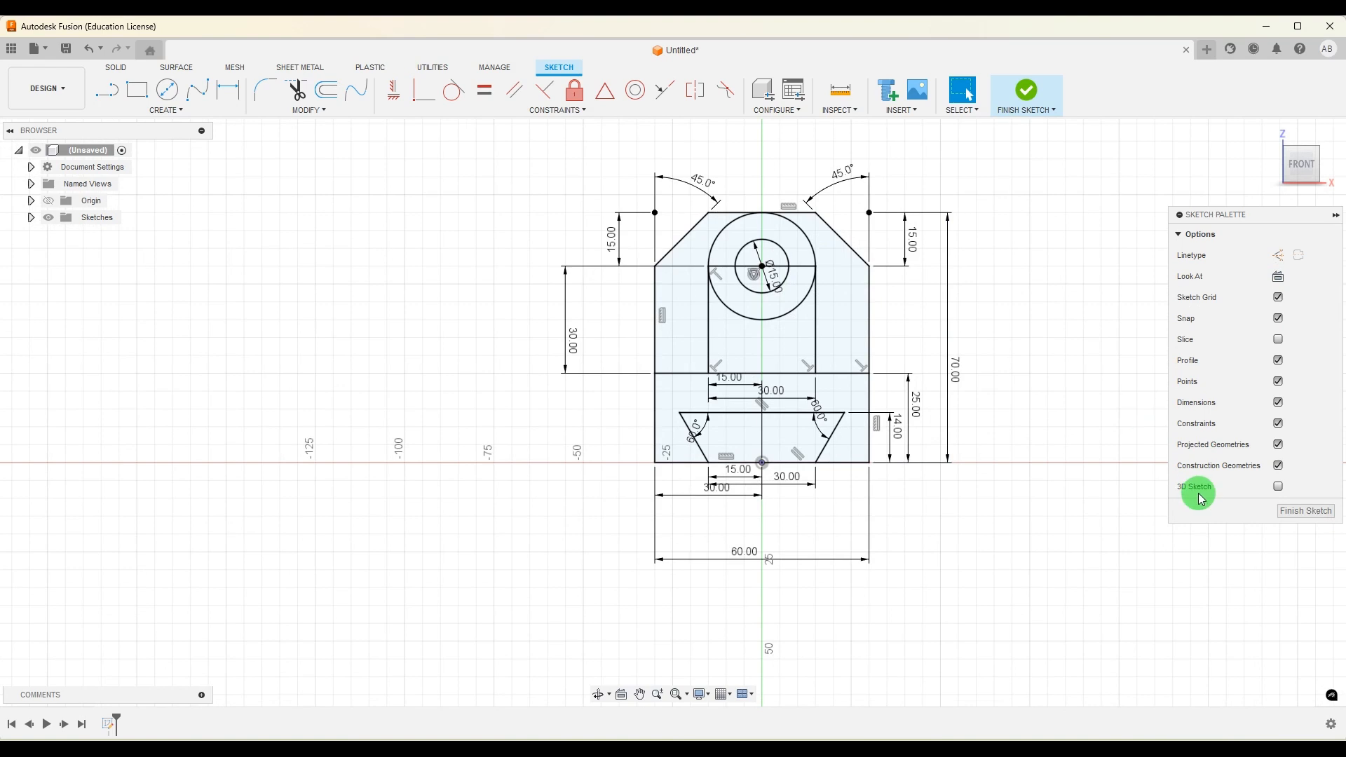
click(1299, 516)
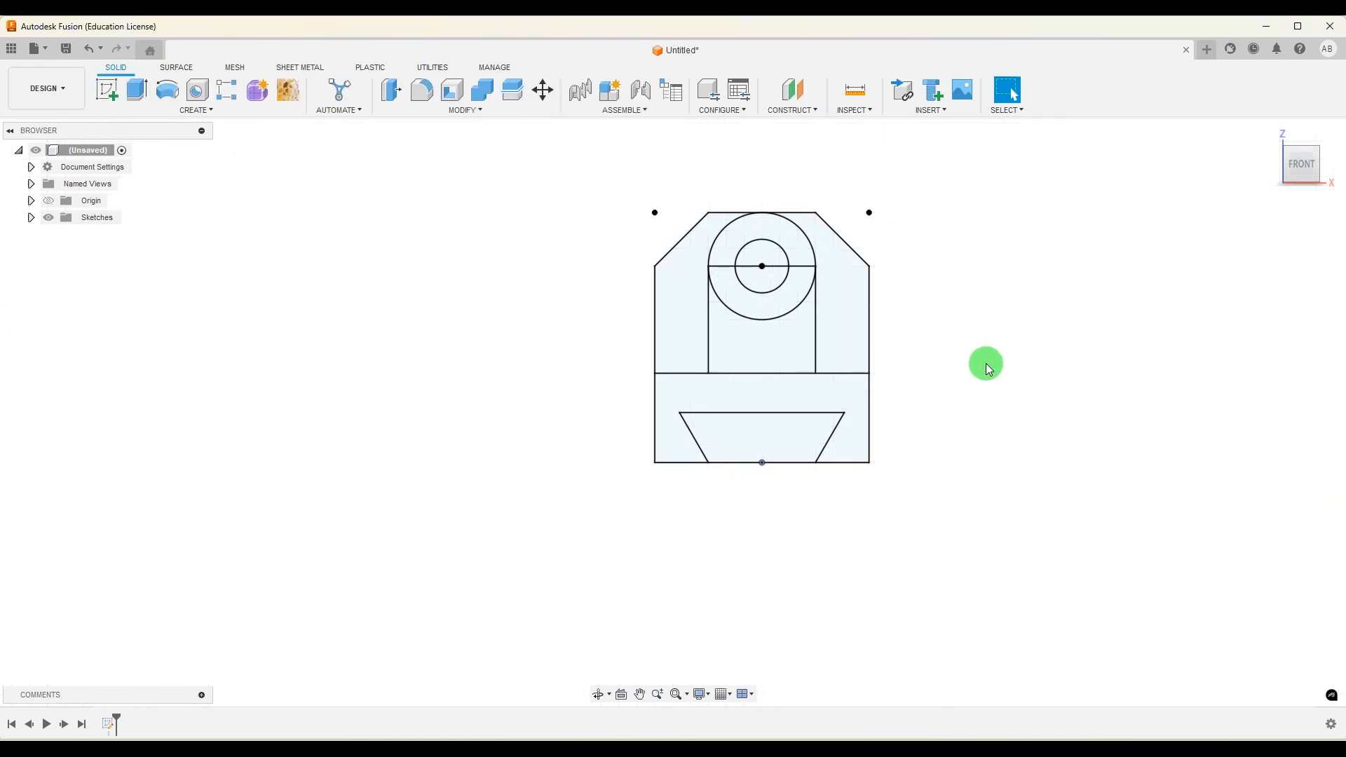
scroll(665, 443, down, 2)
mouse_move(1001, 427)
shift+middle_down()
mouse_move(935, 458)
mouse_move(953, 446)
shift+middle_up()
scroll(1022, 391, up, 3)
Check the overall length in the reference drawing, and extrude the base profile around the dovetail 105 mm as a new body.
click(792, 749)
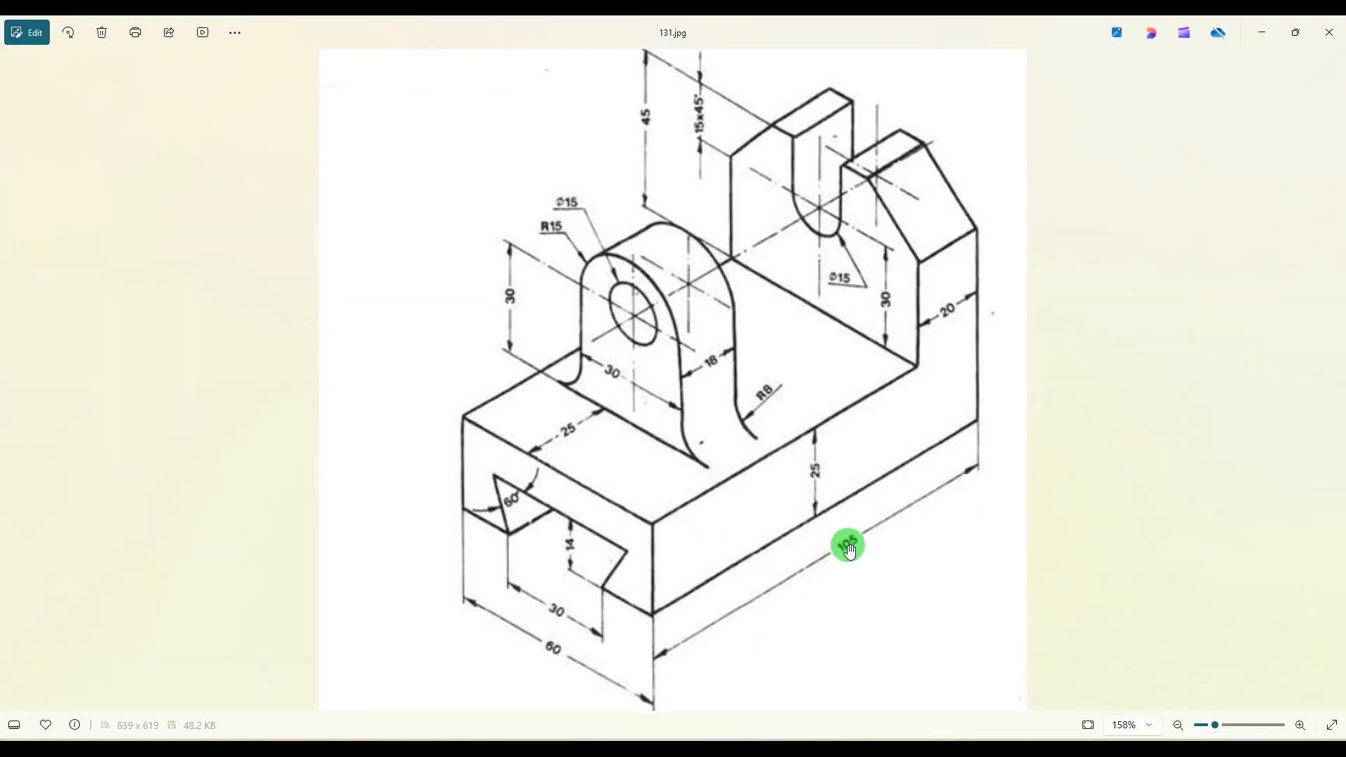
mouse_move(906, 749)
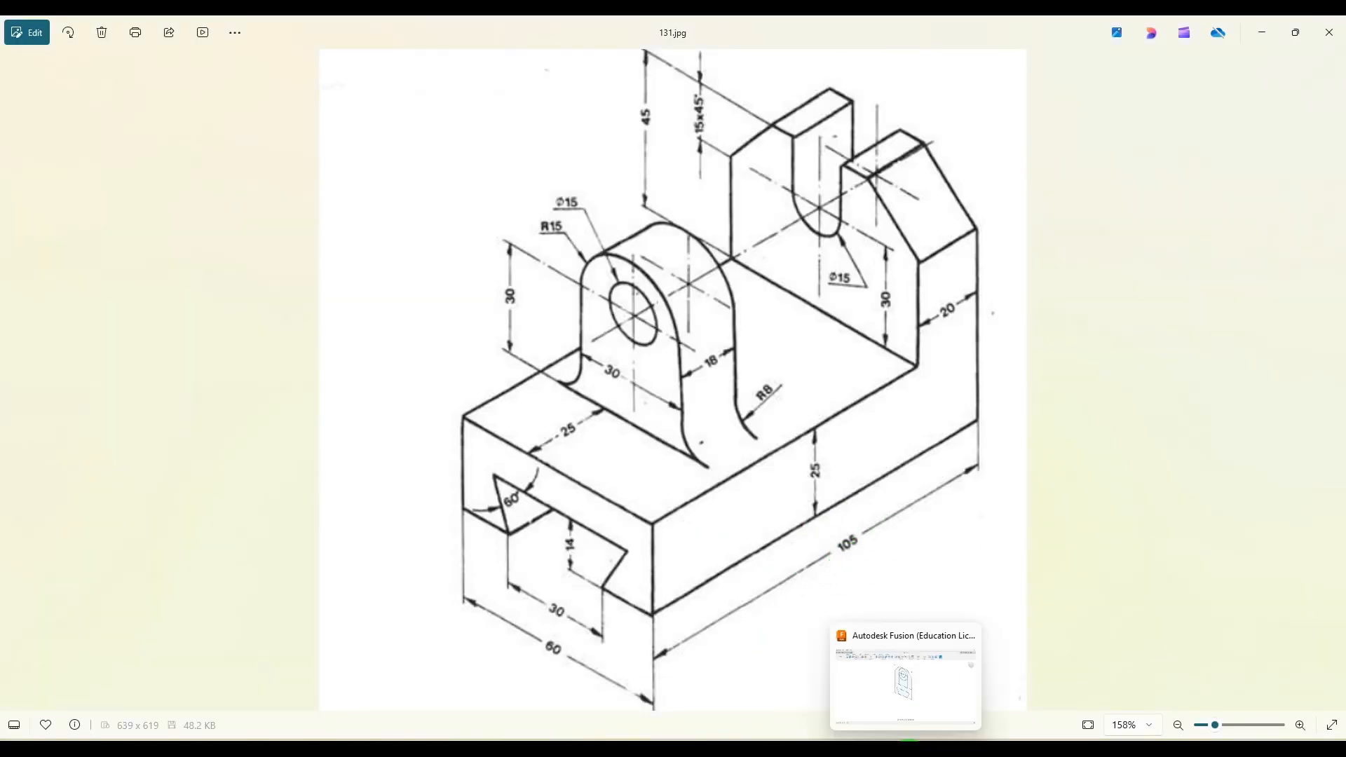
click(906, 677)
click(138, 89)
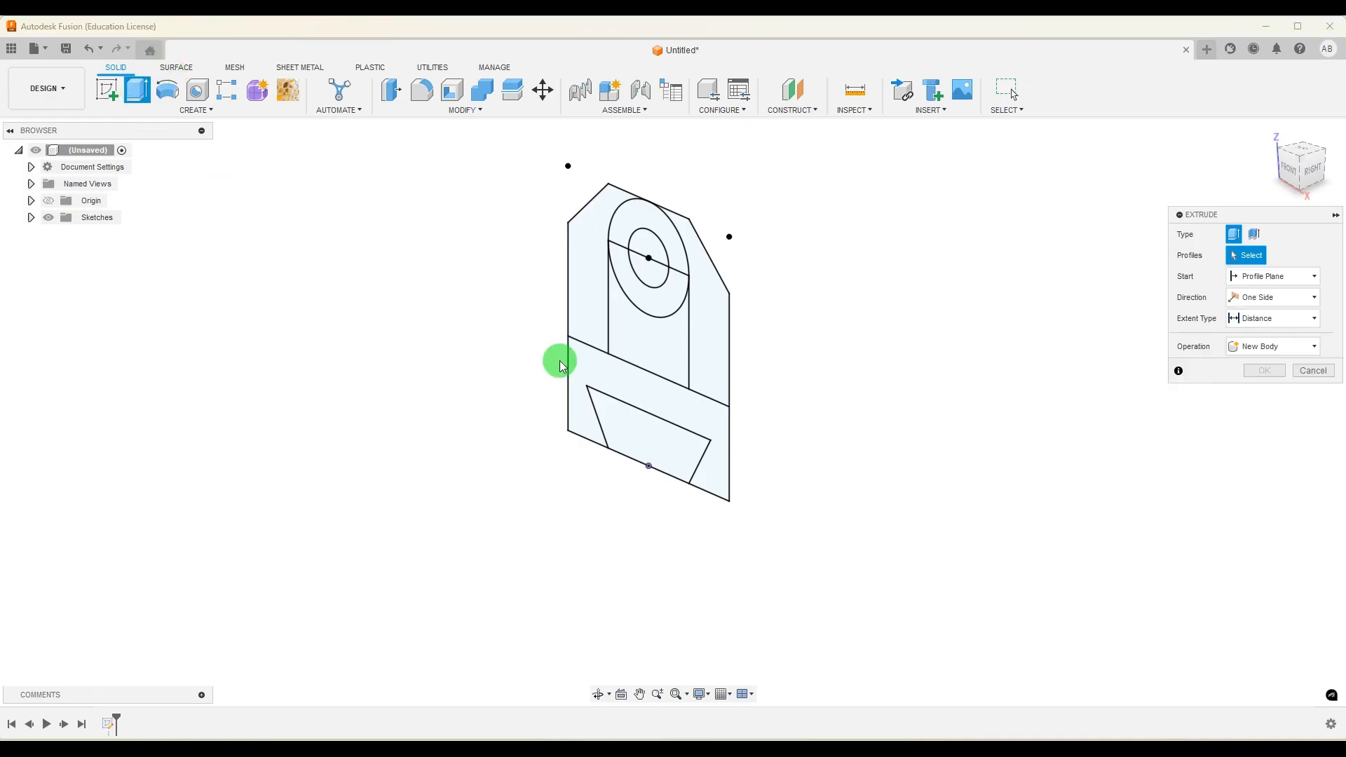
click(717, 423)
drag(661, 409, 932, 295)
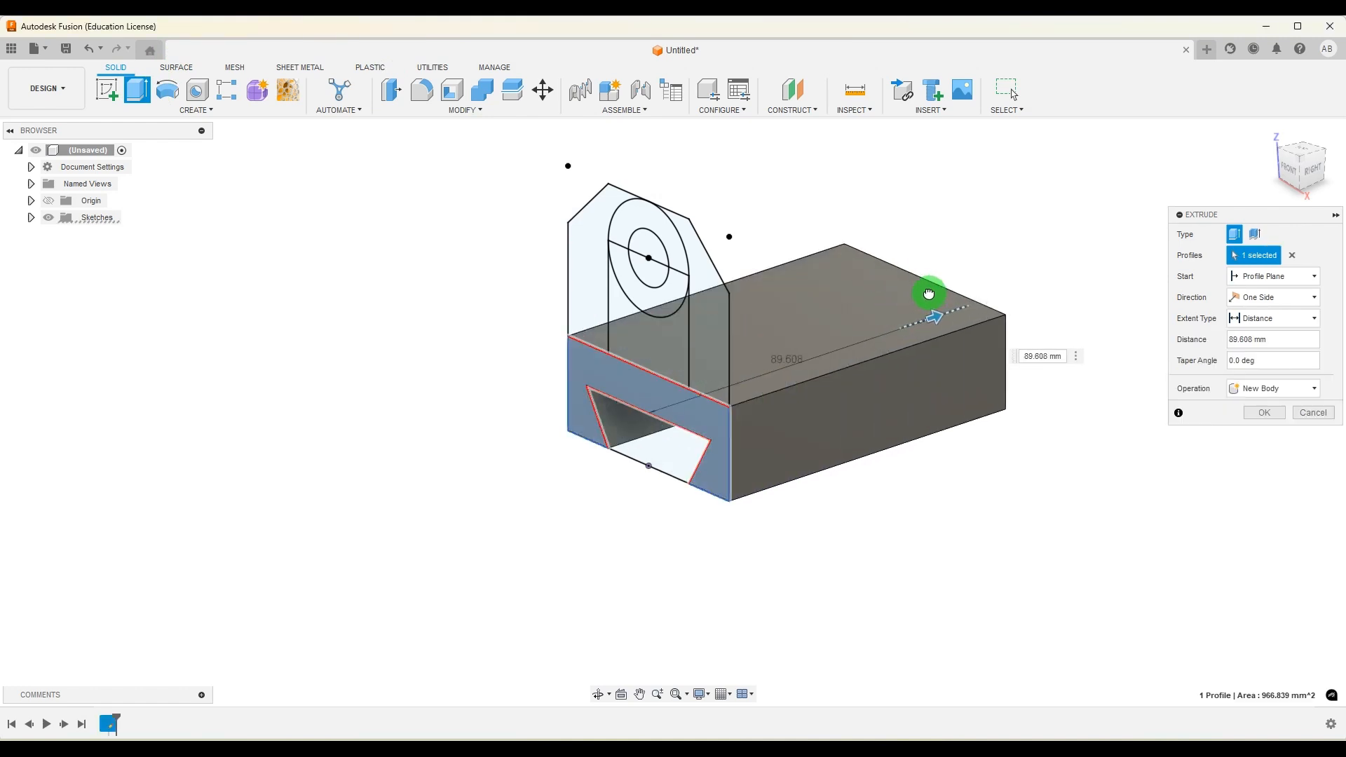
drag(1275, 342, 1250, 340)
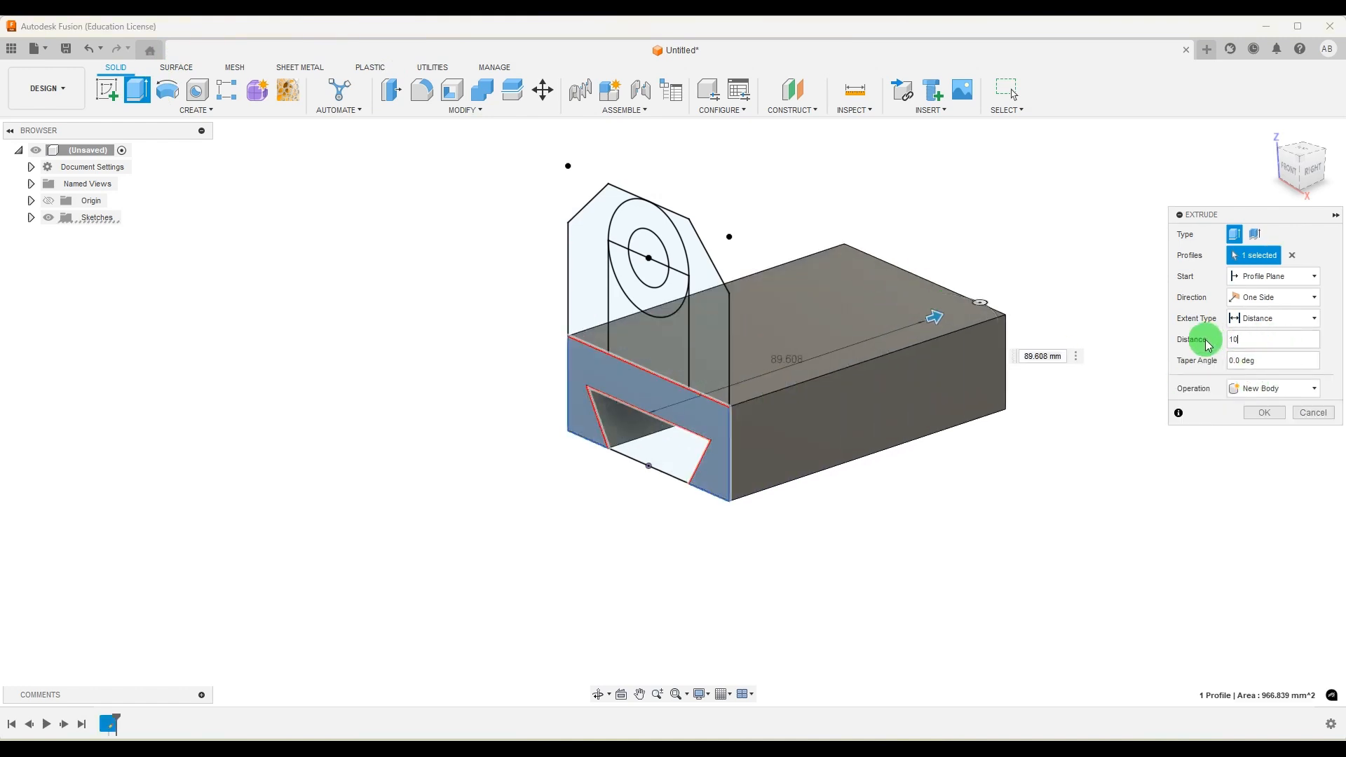
click(1266, 414)
Make Sketch1 visible again on the extruded base.
scroll(459, 302, down, 1)
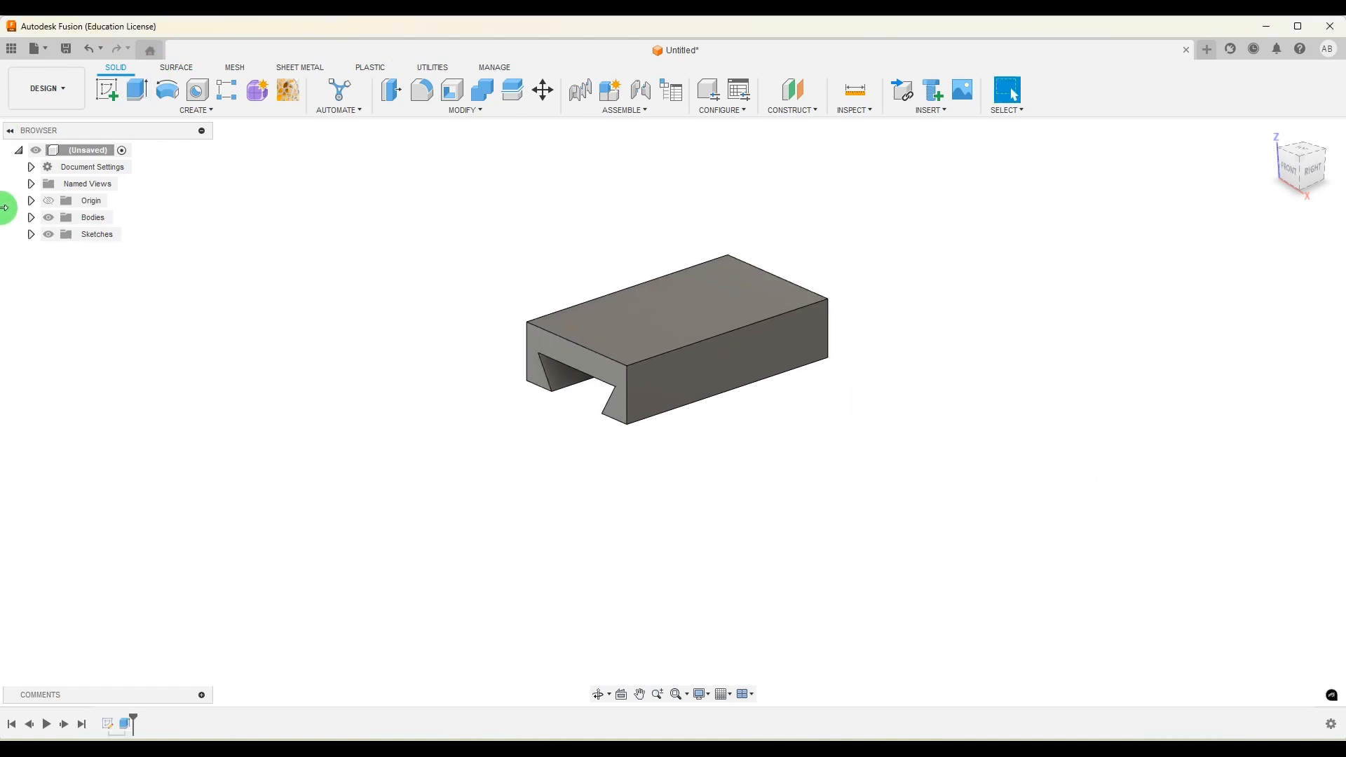
click(31, 235)
click(61, 251)
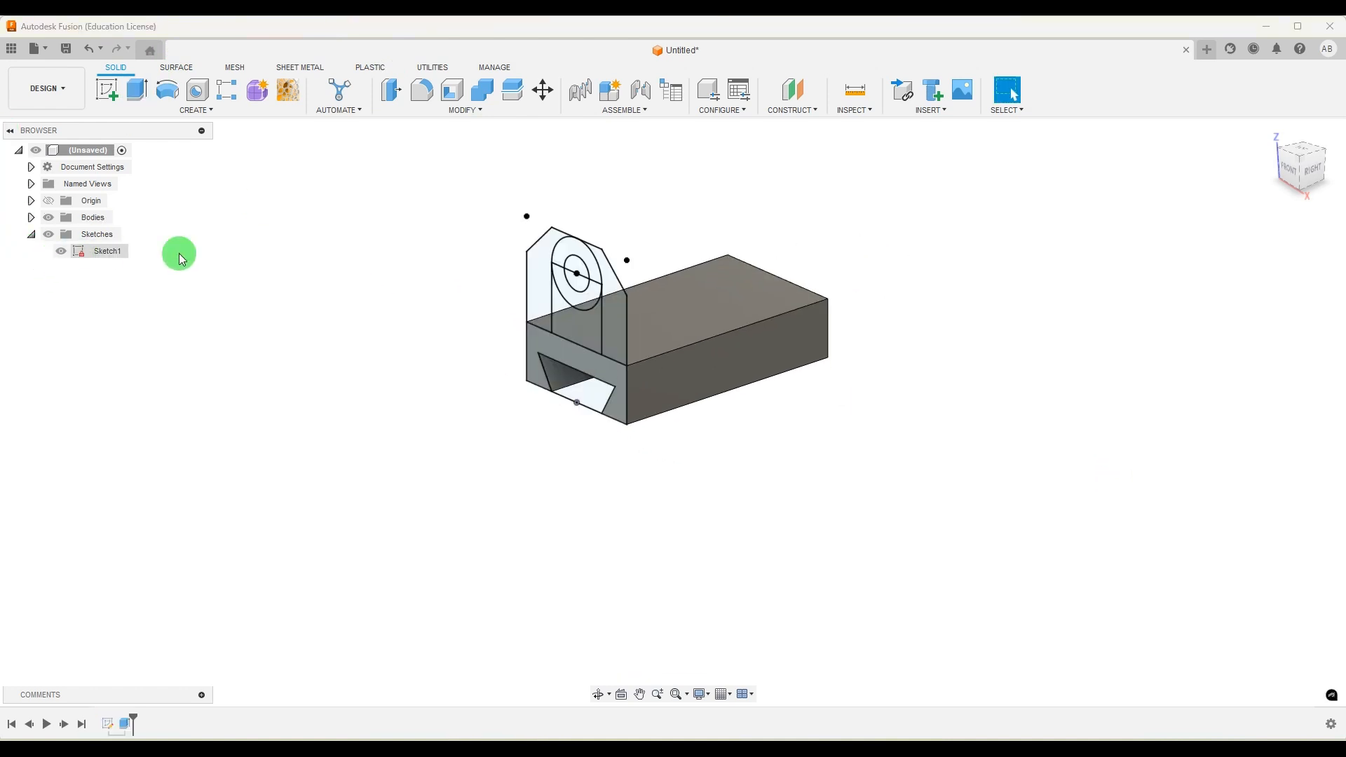
scroll(843, 298, up, 2)
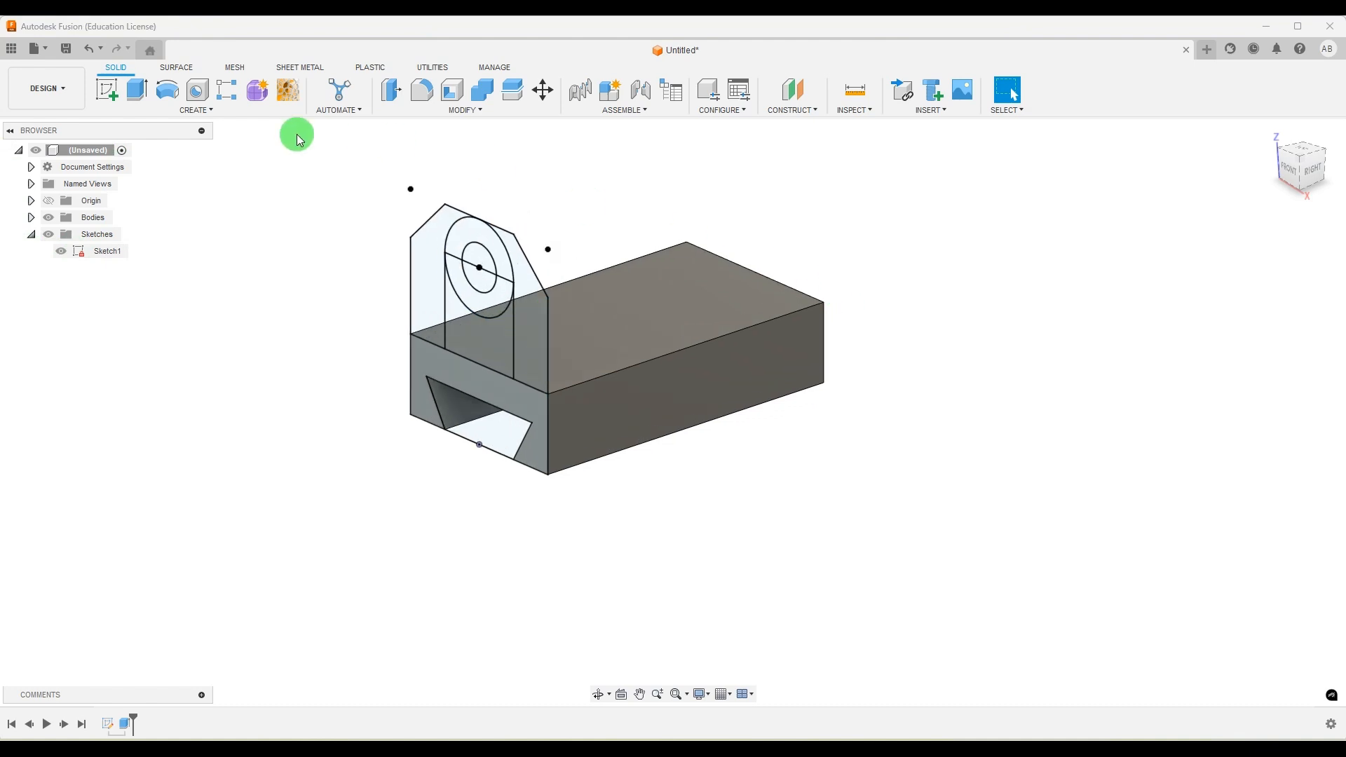
Start an extrusion with all seven sketch profiles above the base, including the lug and circle regions.
click(134, 94)
click(519, 341)
click(486, 369)
click(466, 301)
click(463, 284)
click(460, 260)
click(450, 234)
click(416, 214)
shift+middle_drag(417, 219, 936, 218)
Set the extrusion to start from an object, using the end face of the base farthest from the sketch.
click(1292, 283)
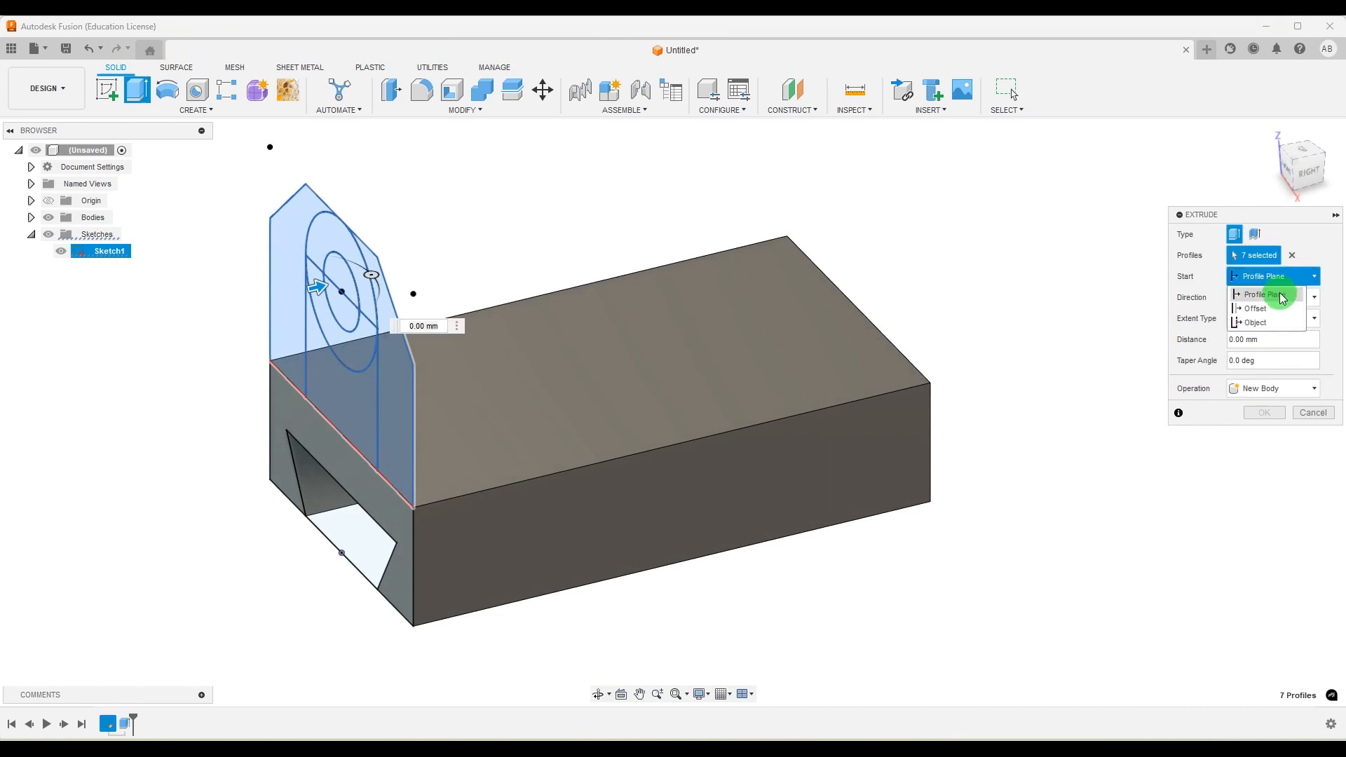
click(1268, 325)
shift+middle_drag(1003, 282, 926, 321)
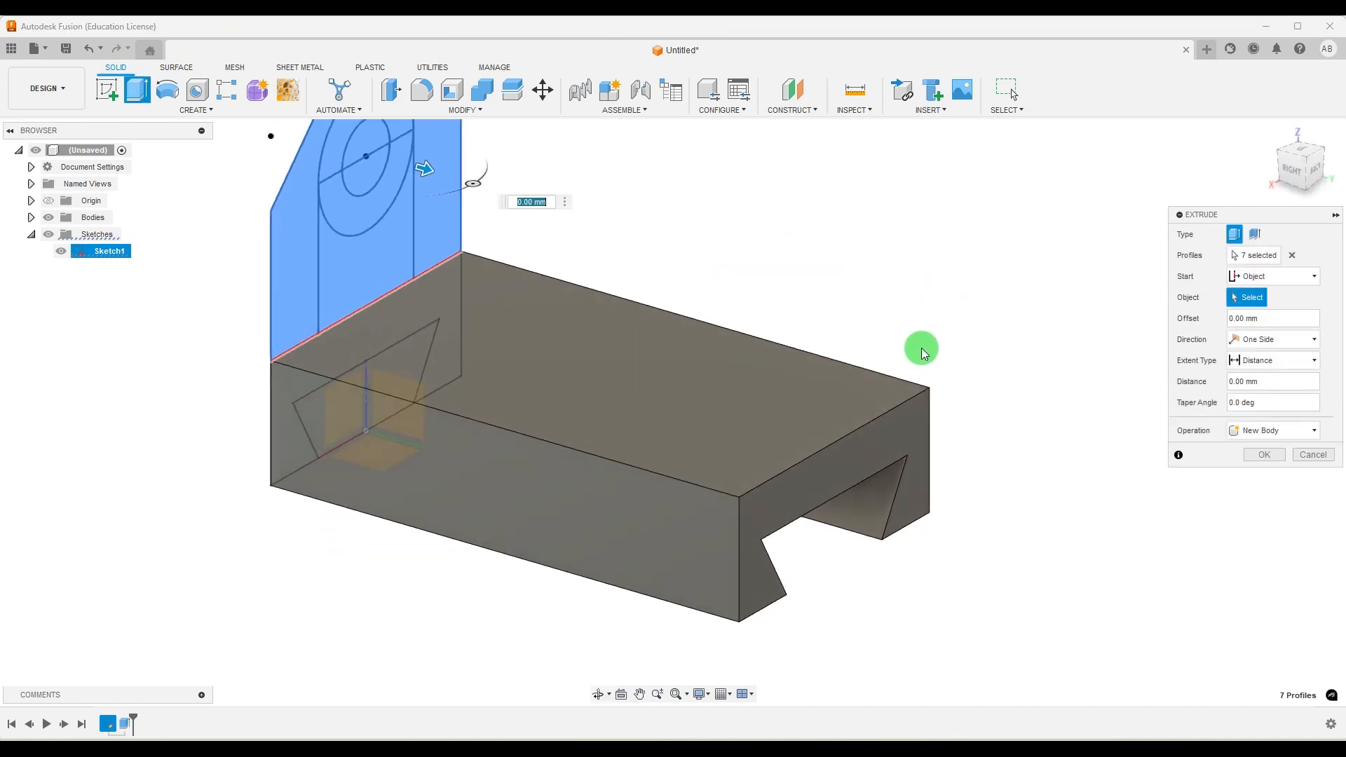
click(906, 410)
Extrude the selected profiles -20 mm from the base's far end face, joined to the base as the rear upright.
drag(890, 309, 783, 290)
shift+middle_drag(1101, 438, 1181, 439)
click(1285, 387)
click(1177, 382)
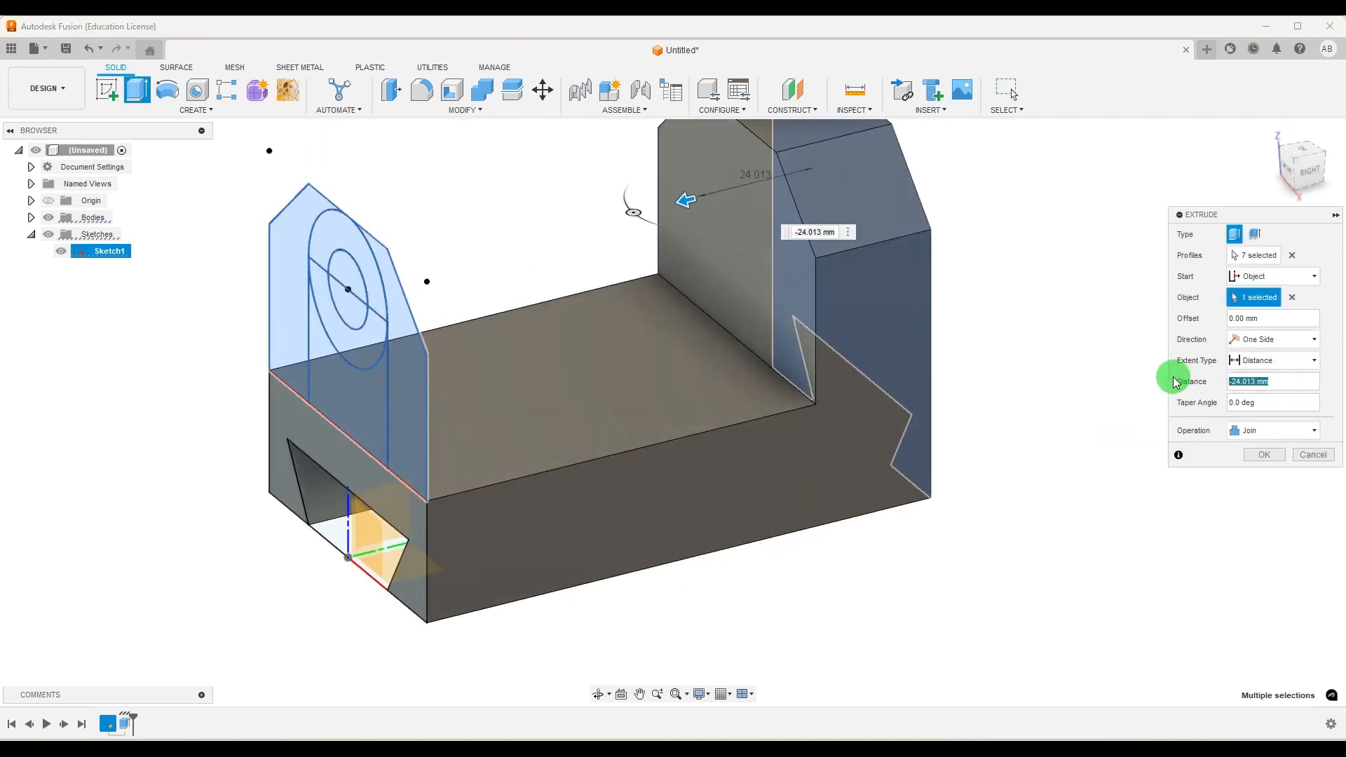
text(-20)
shift+middle_drag(719, 556, 919, 520)
click(1251, 389)
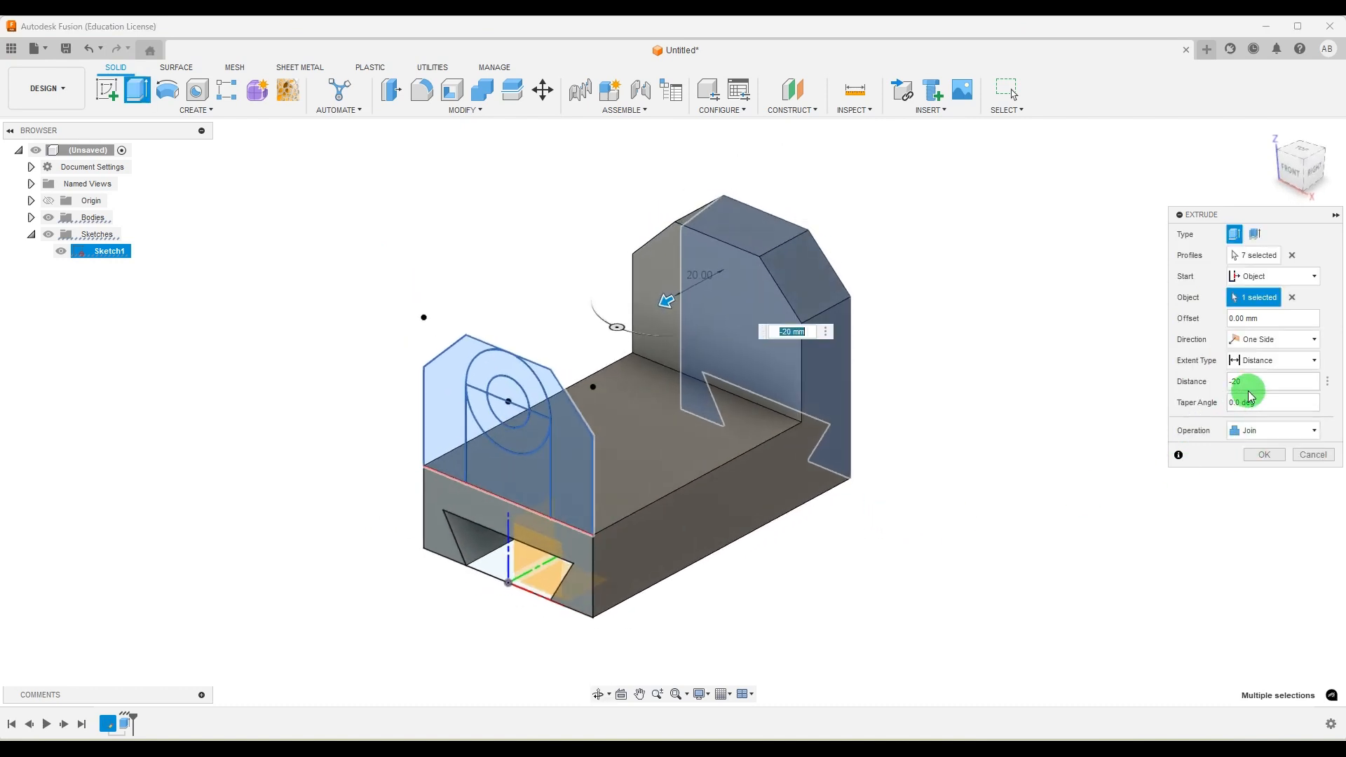
click(1265, 455)
shift+middle_drag(995, 348, 1001, 446)
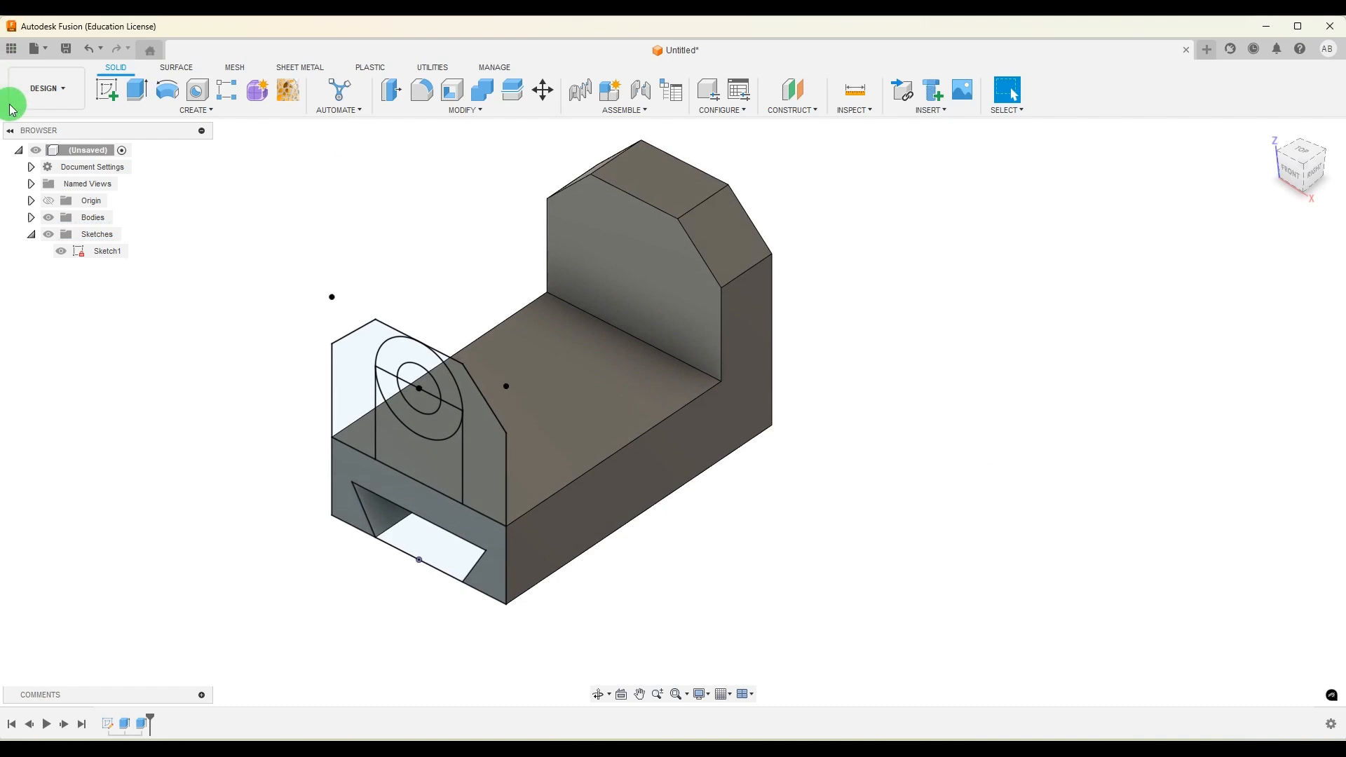
Check the lug dimensions in the reference drawing, and start an extrusion with the three lug profiles surrounding the inner hole.
click(940, 739)
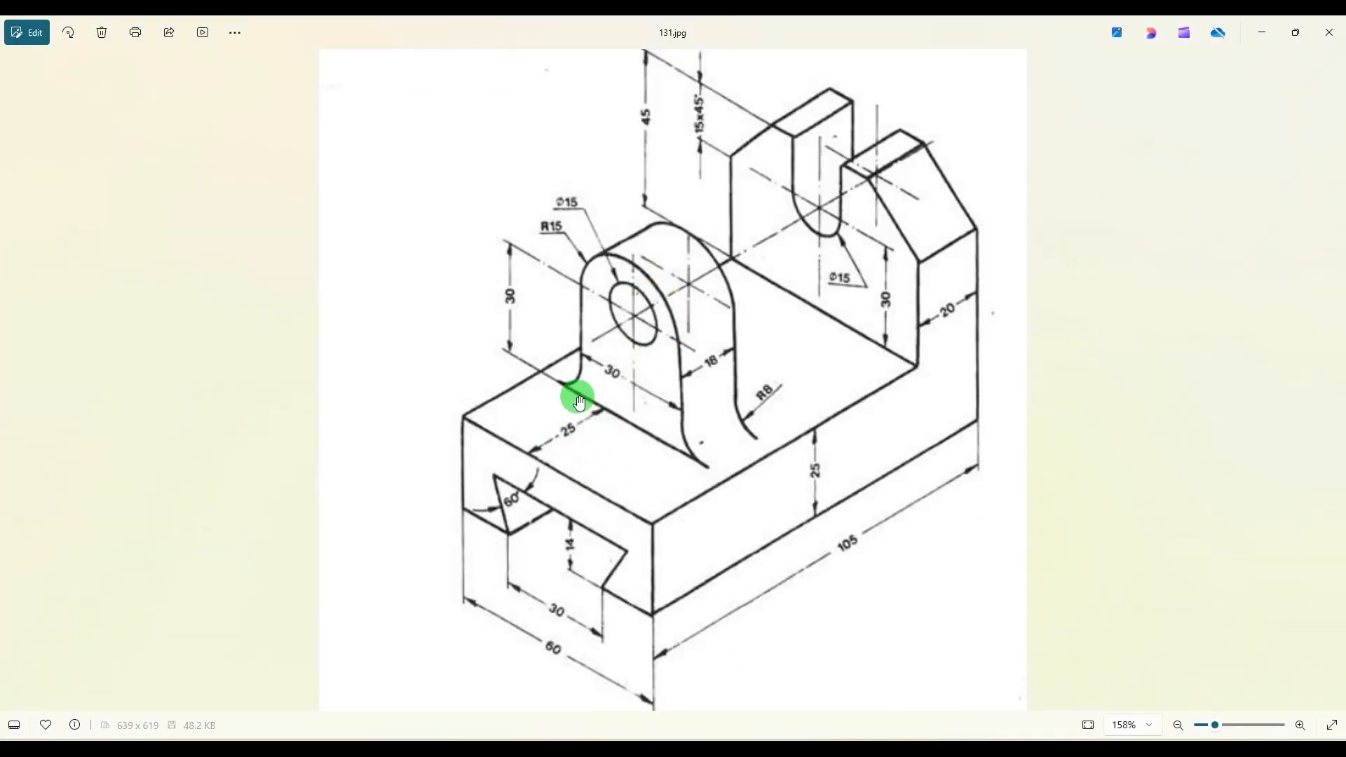
click(889, 736)
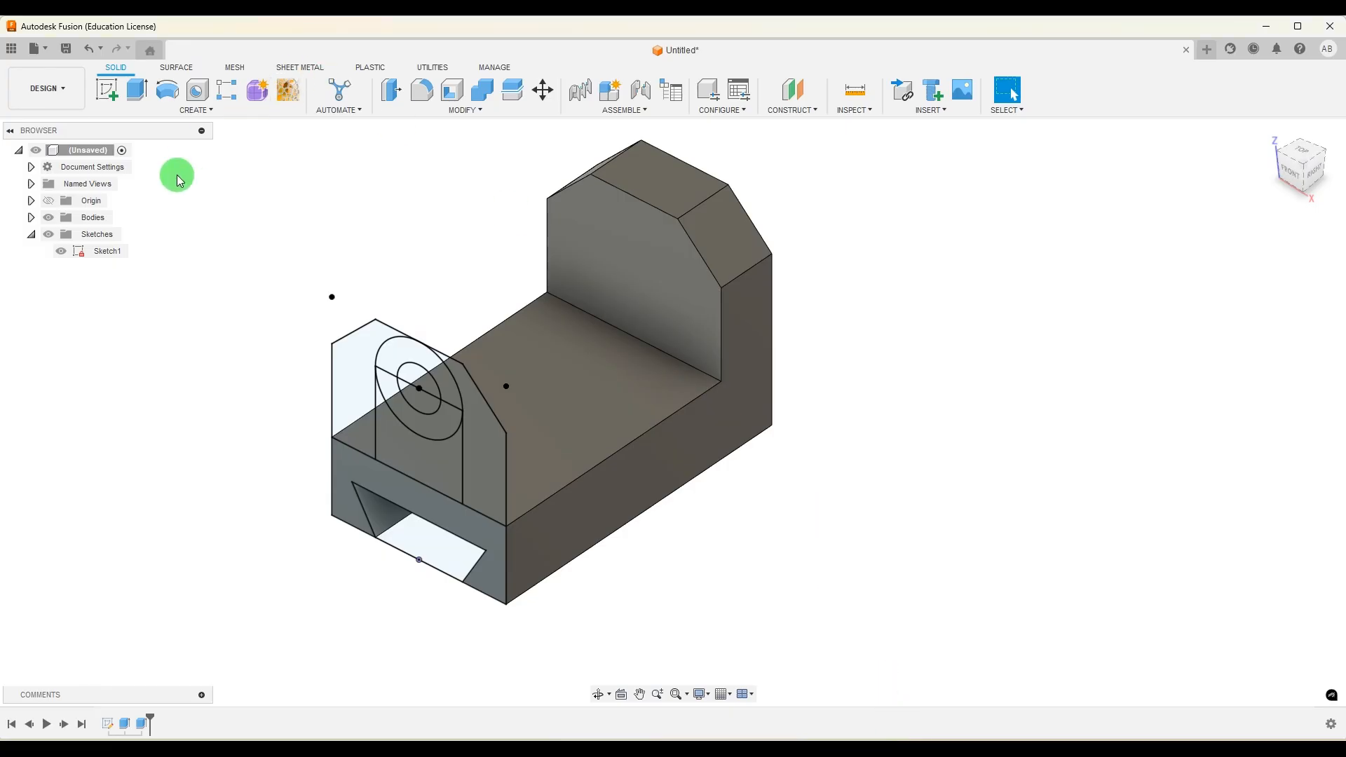
click(140, 94)
scroll(462, 434, up, 3)
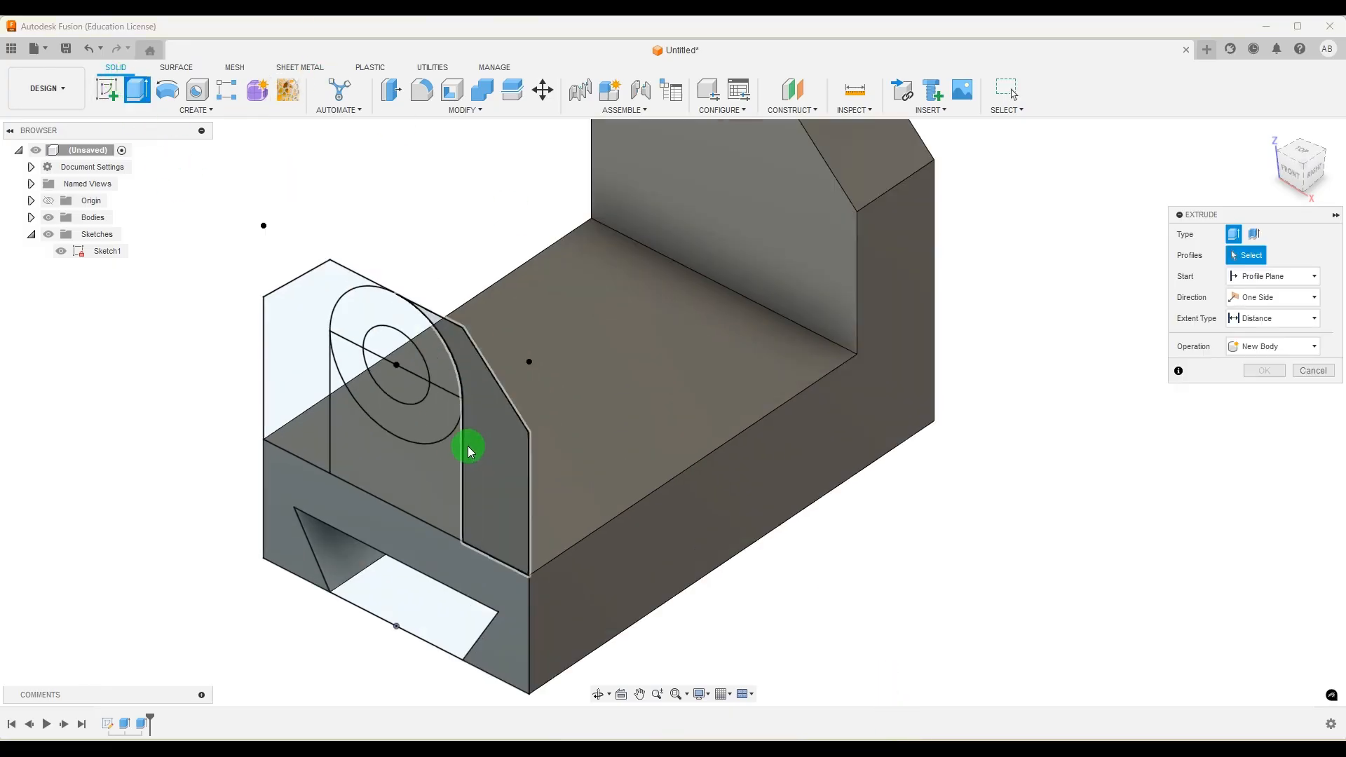
click(412, 475)
click(418, 432)
click(372, 303)
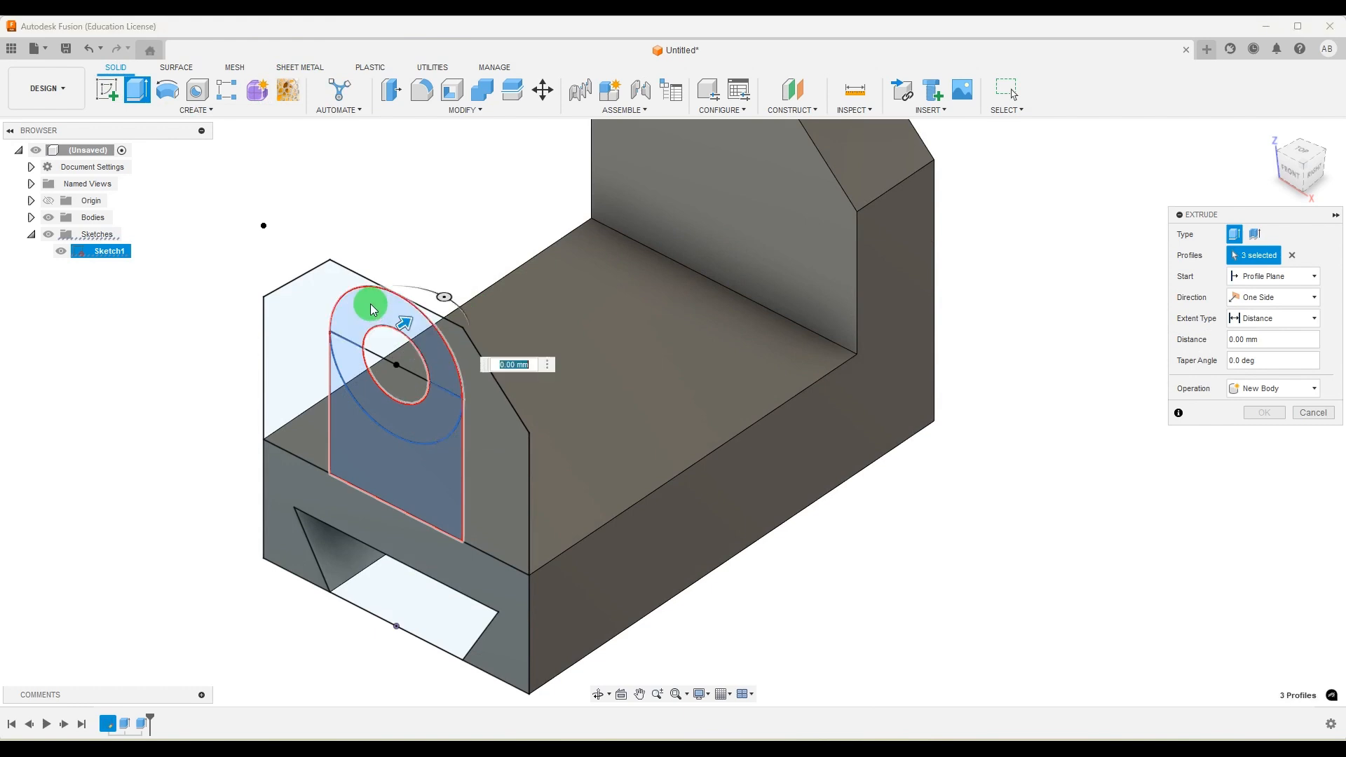
scroll(652, 340, down, 2)
mouse_move(1093, 527)
shift+middle_down()
mouse_move(1034, 502)
mouse_move(1086, 511)
shift+middle_up()
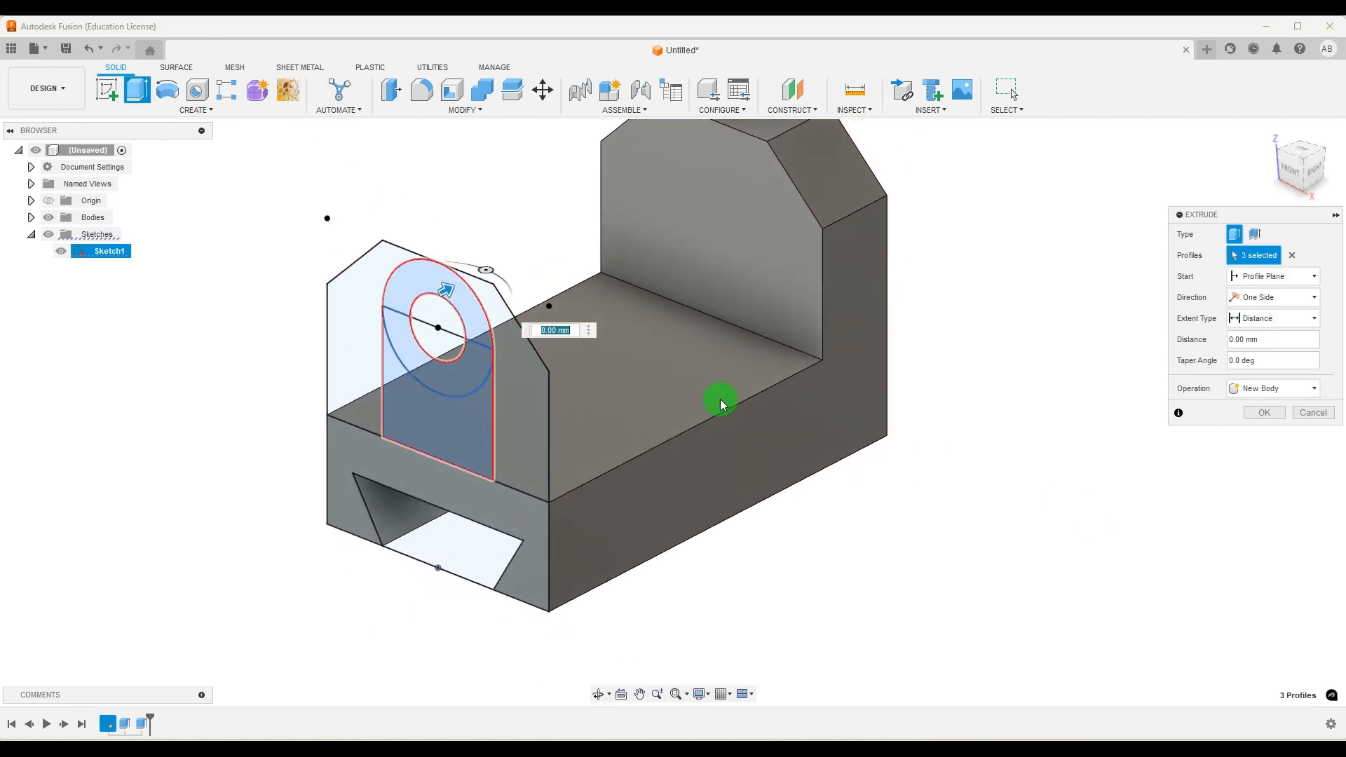
Extrude the lug 18 mm from a 25 mm start offset, joined to the base, checking its thickness in the reference drawing.
click(1273, 277)
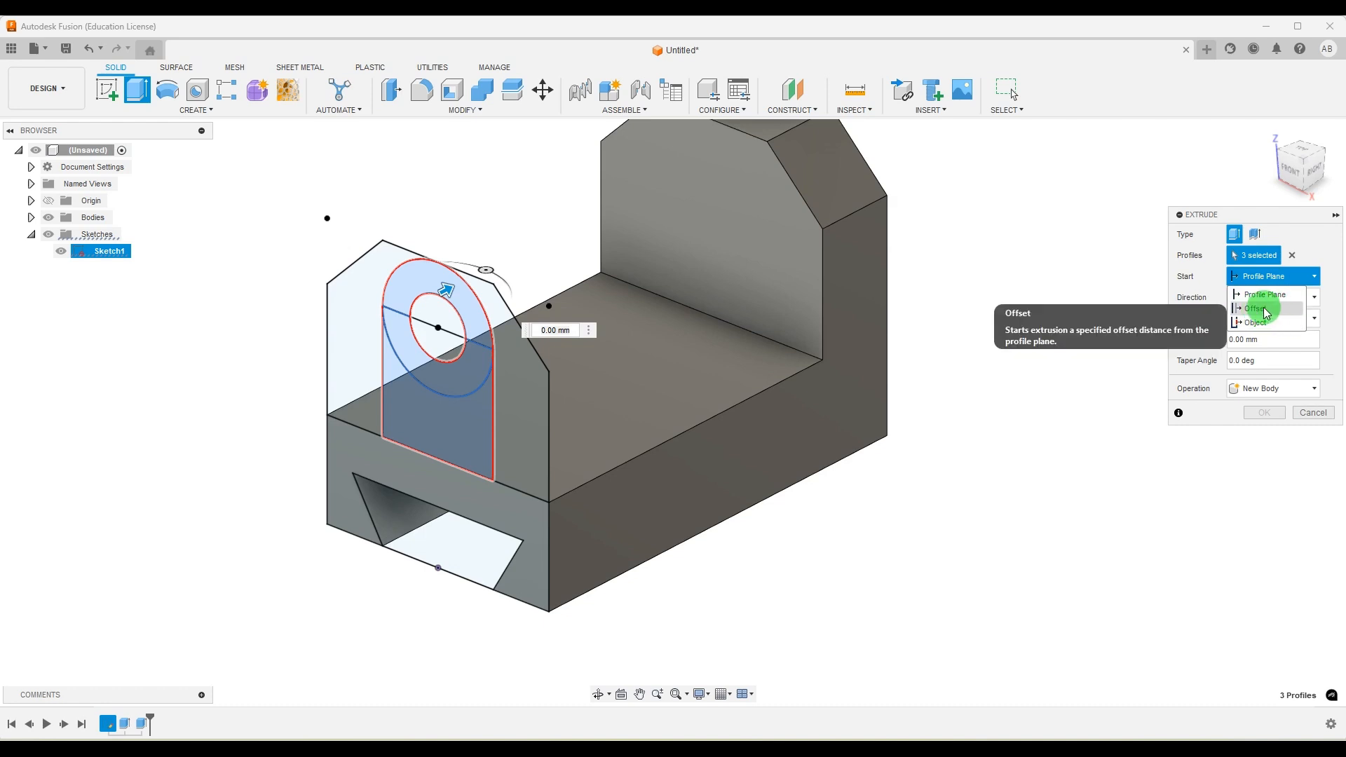
click(1266, 310)
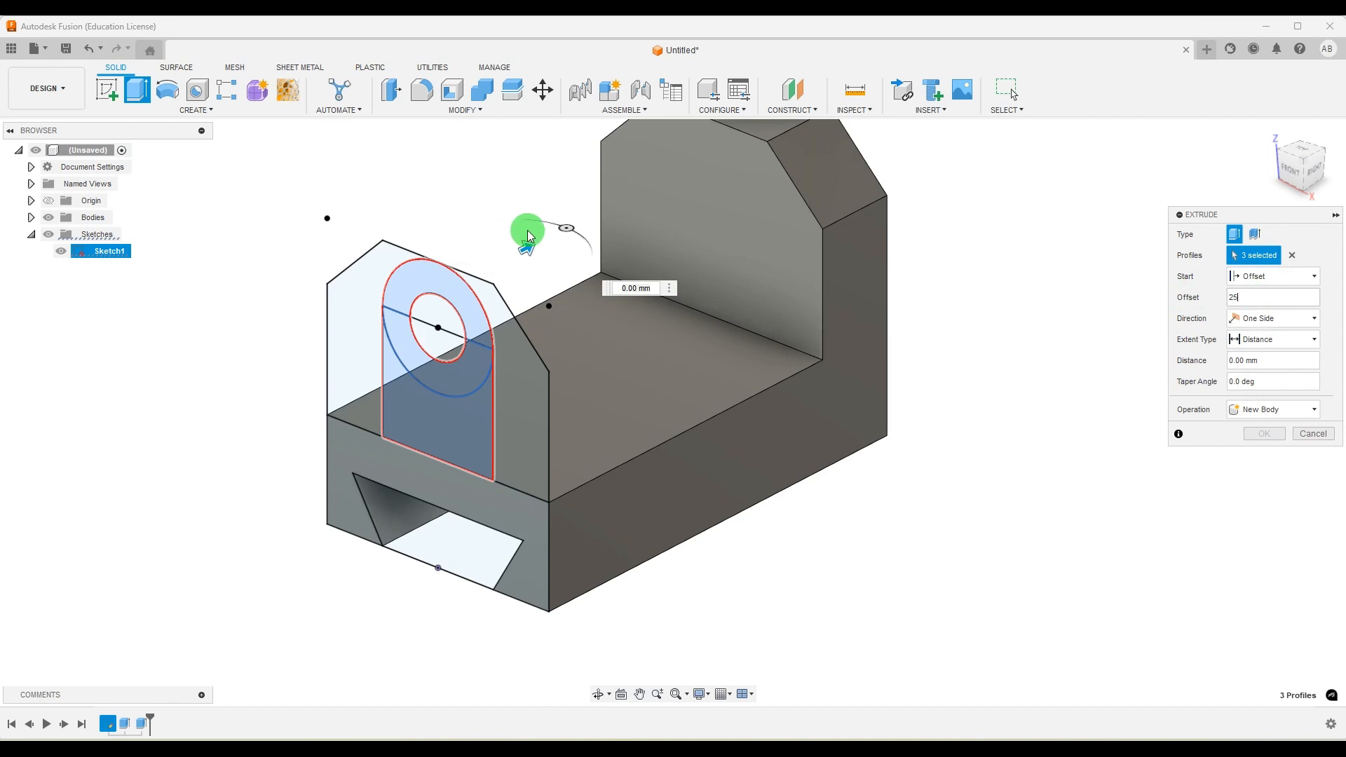
drag(525, 247, 587, 216)
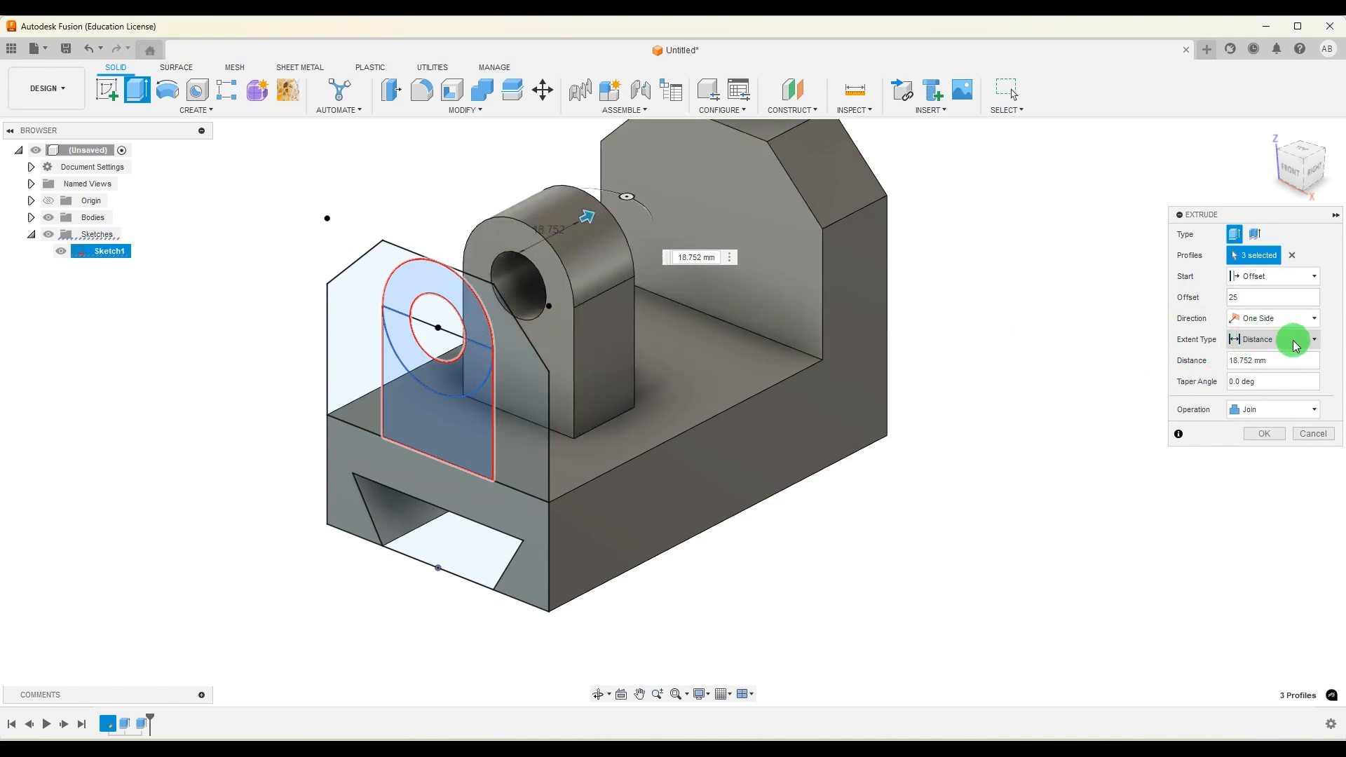
click(914, 732)
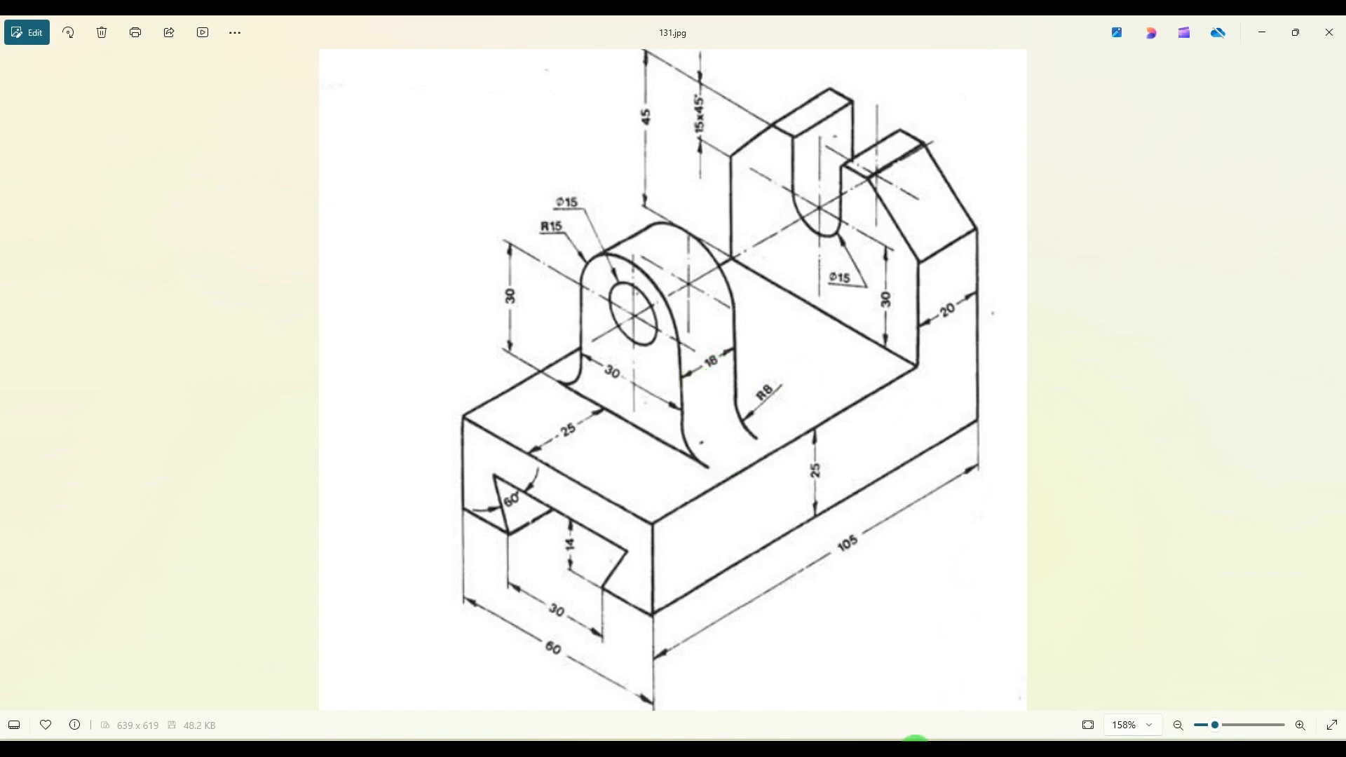
click(917, 748)
drag(1277, 360, 1199, 345)
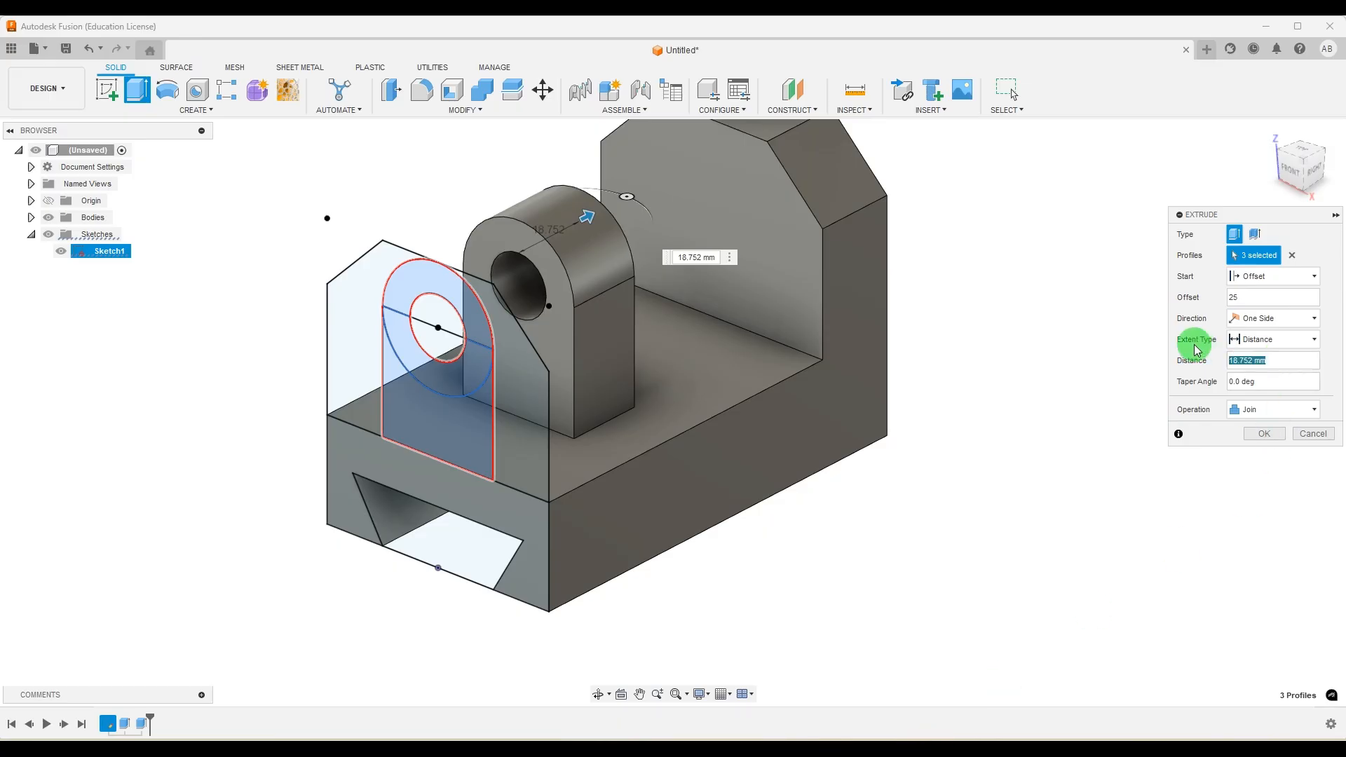
key(Return)
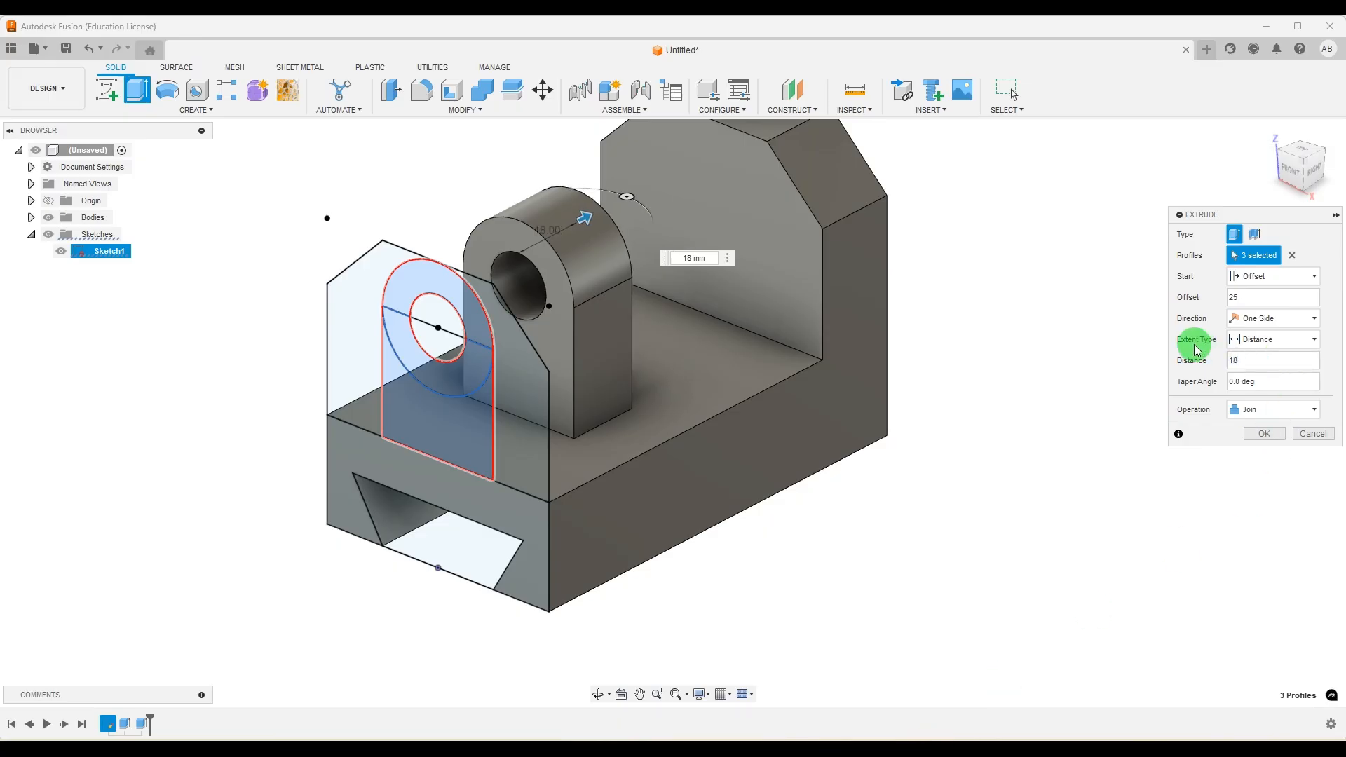
click(1242, 434)
shift+middle_drag(697, 472, 880, 453)
Hide Sketch1 and start a new sketch on the rear upright's face toward the lug.
click(60, 254)
mouse_move(465, 210)
shift+middle_down()
mouse_move(965, 367)
mouse_move(959, 327)
mouse_move(725, 308)
shift+middle_up()
click(723, 304)
click(921, 753)
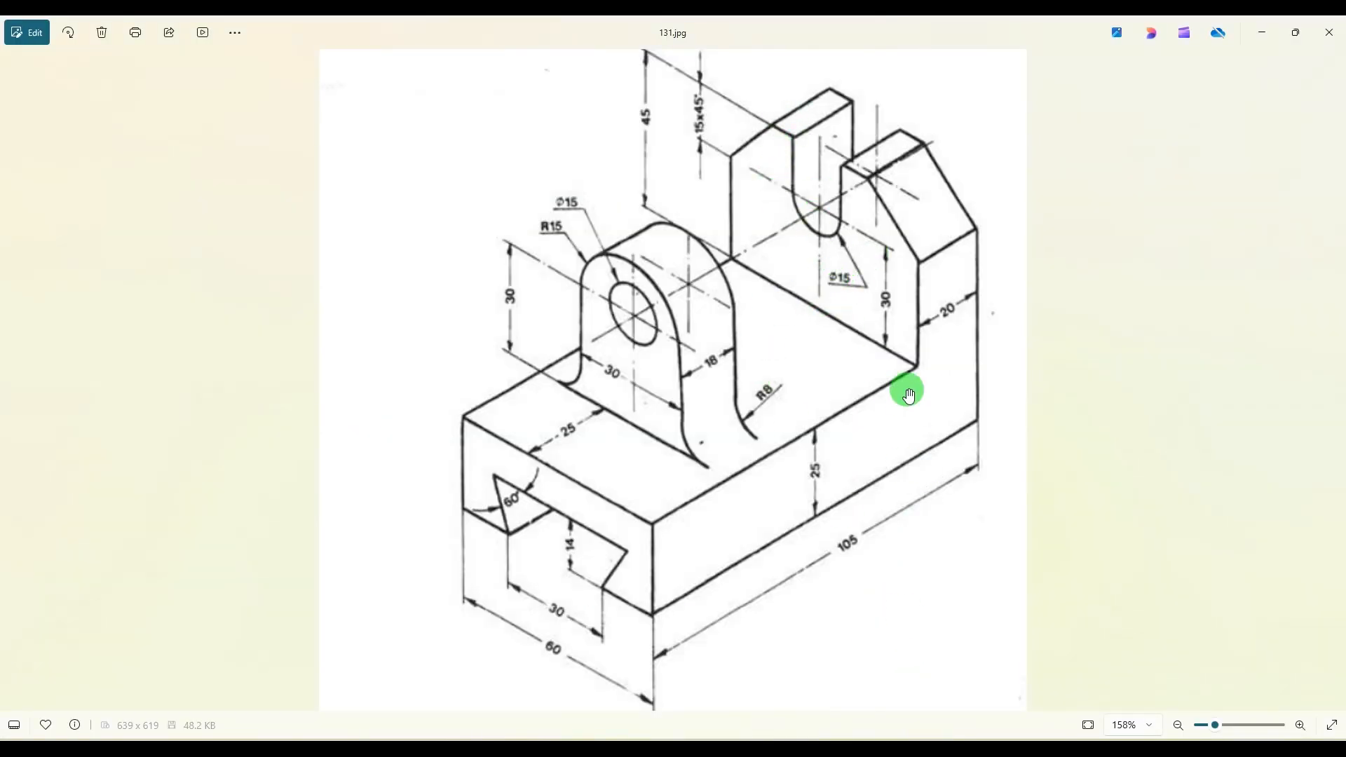
click(920, 751)
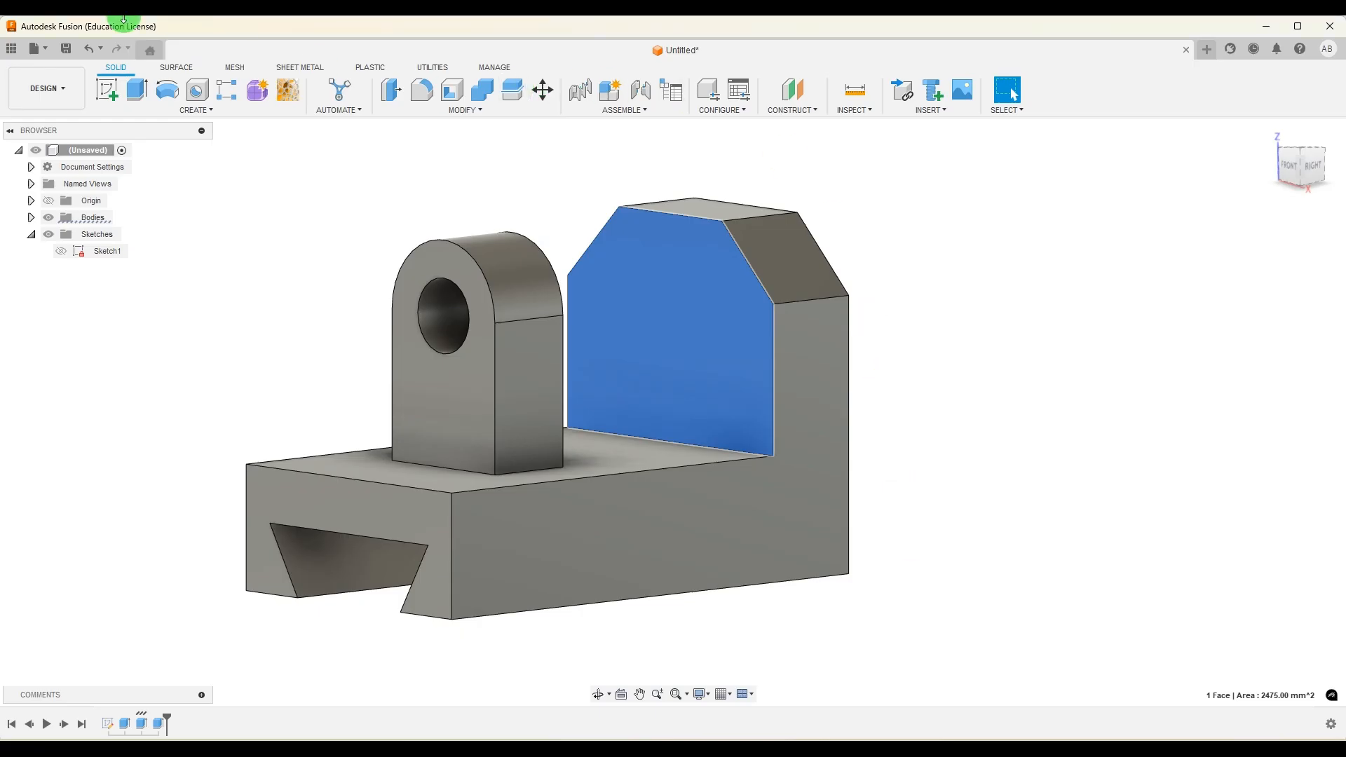
click(105, 92)
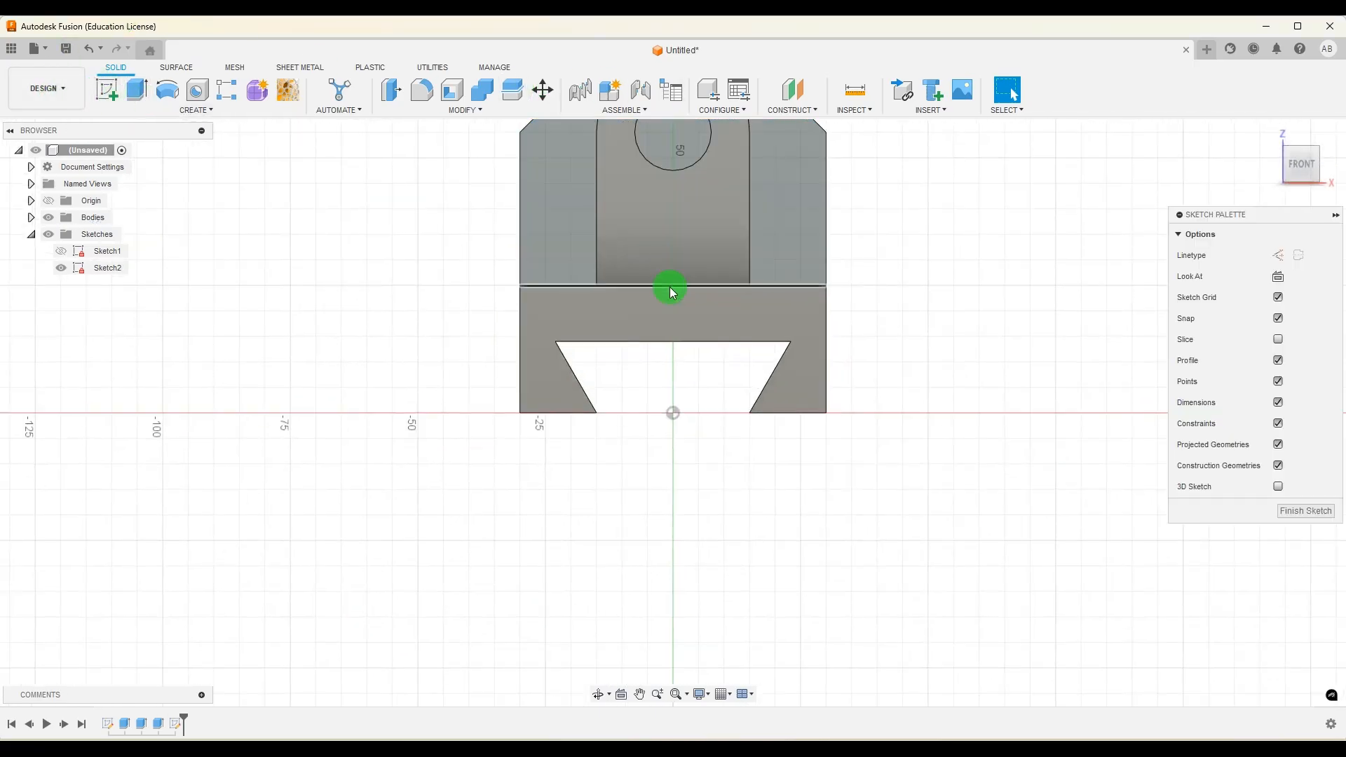
shift+middle_drag(906, 313, 850, 329)
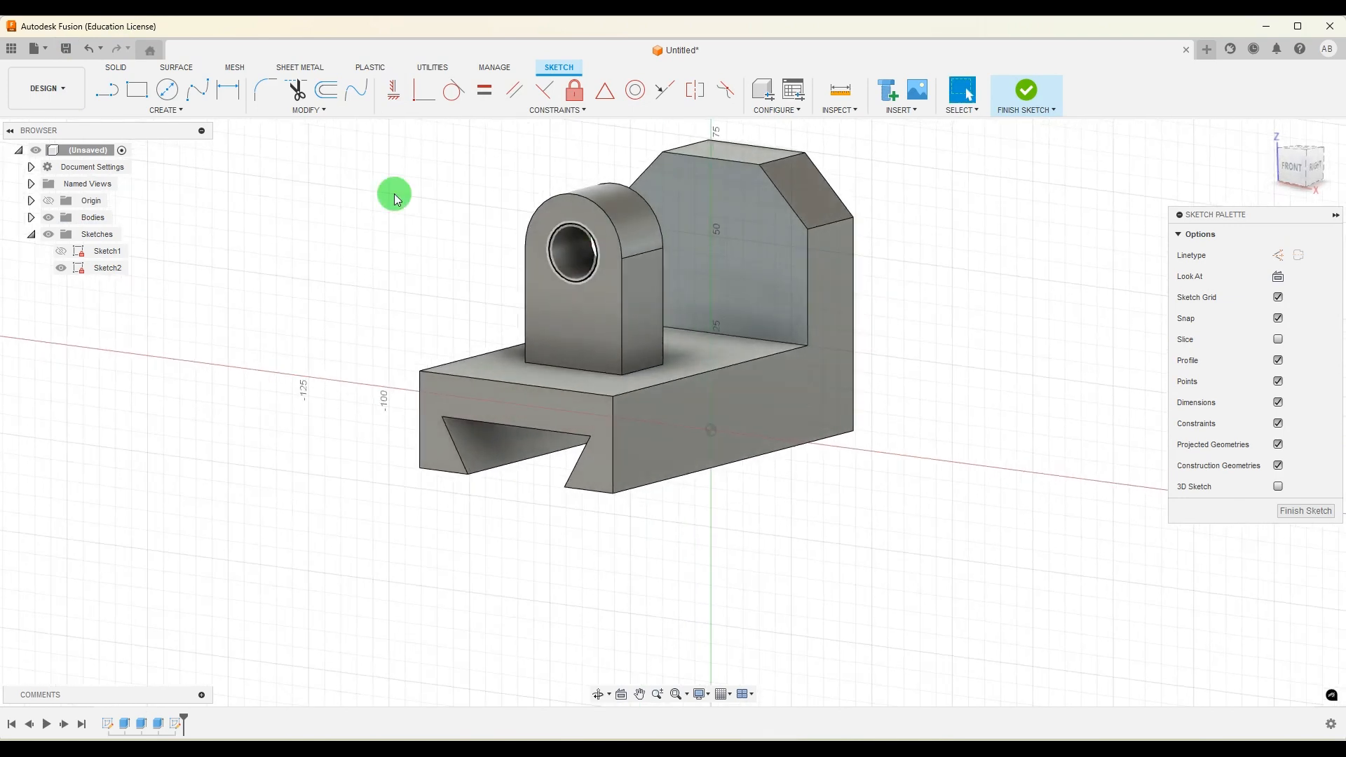
Sketch a 15 mm diameter circle on the upright's face, centred on the vertical sketch axis.
click(166, 92)
scroll(750, 269, up, 3)
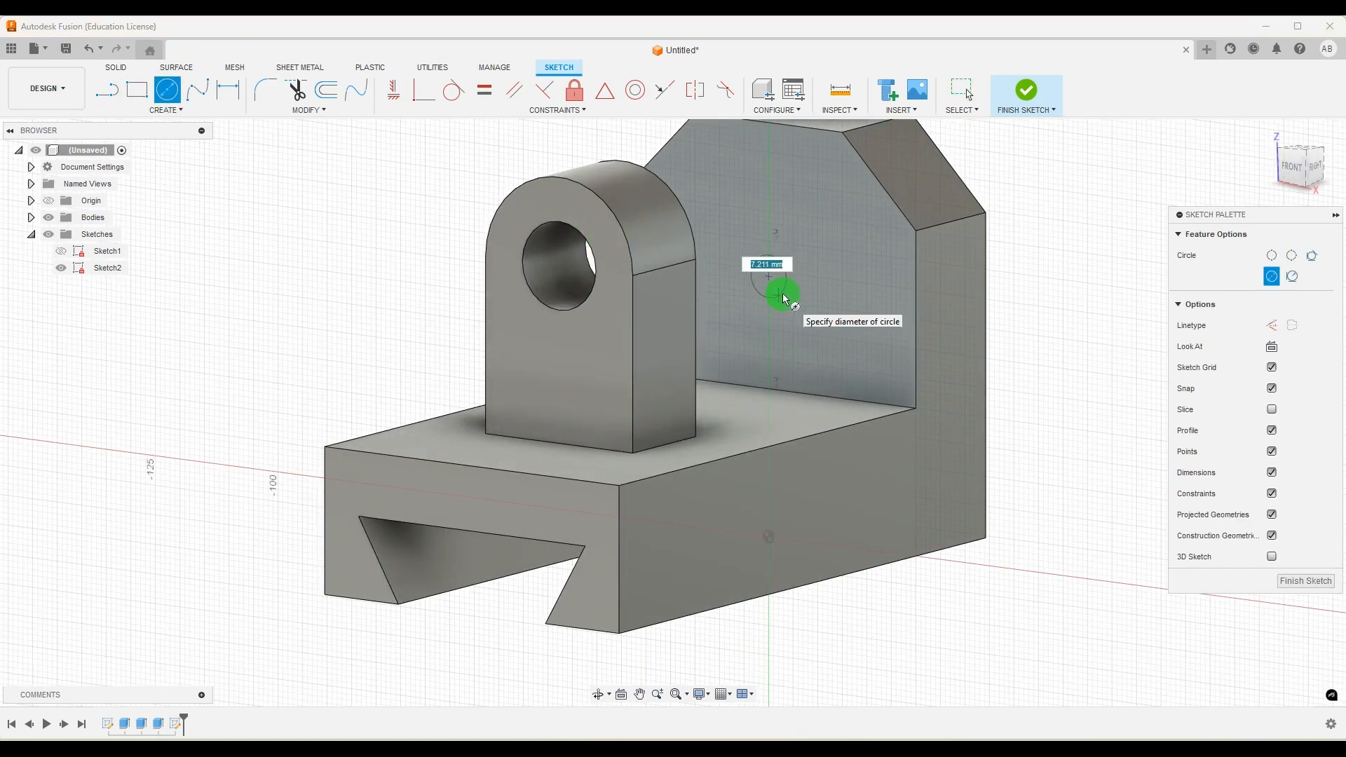
key(Return)
key(Escape)
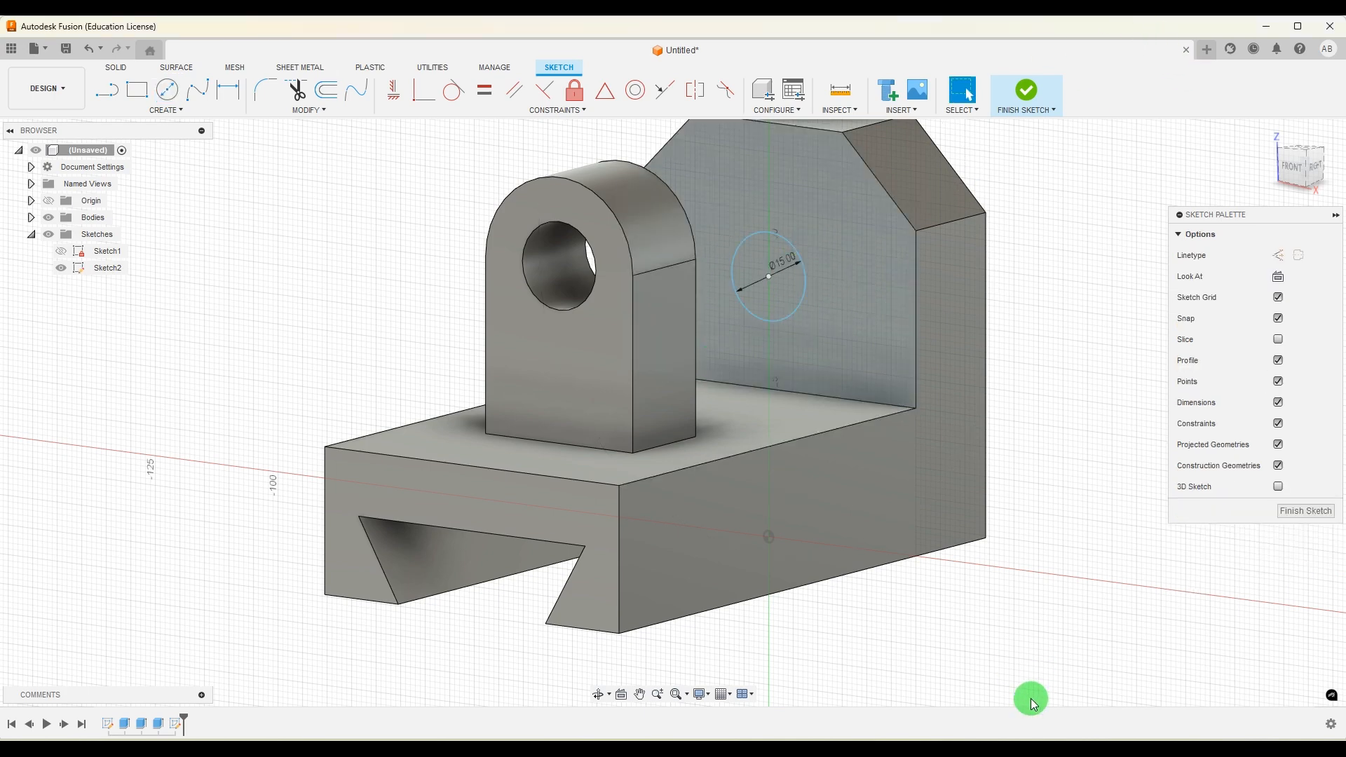
Check the slot height in the reference drawing, and dimension the circle's centre 30 mm above the upright face's lower edge.
key(alt+Tab)
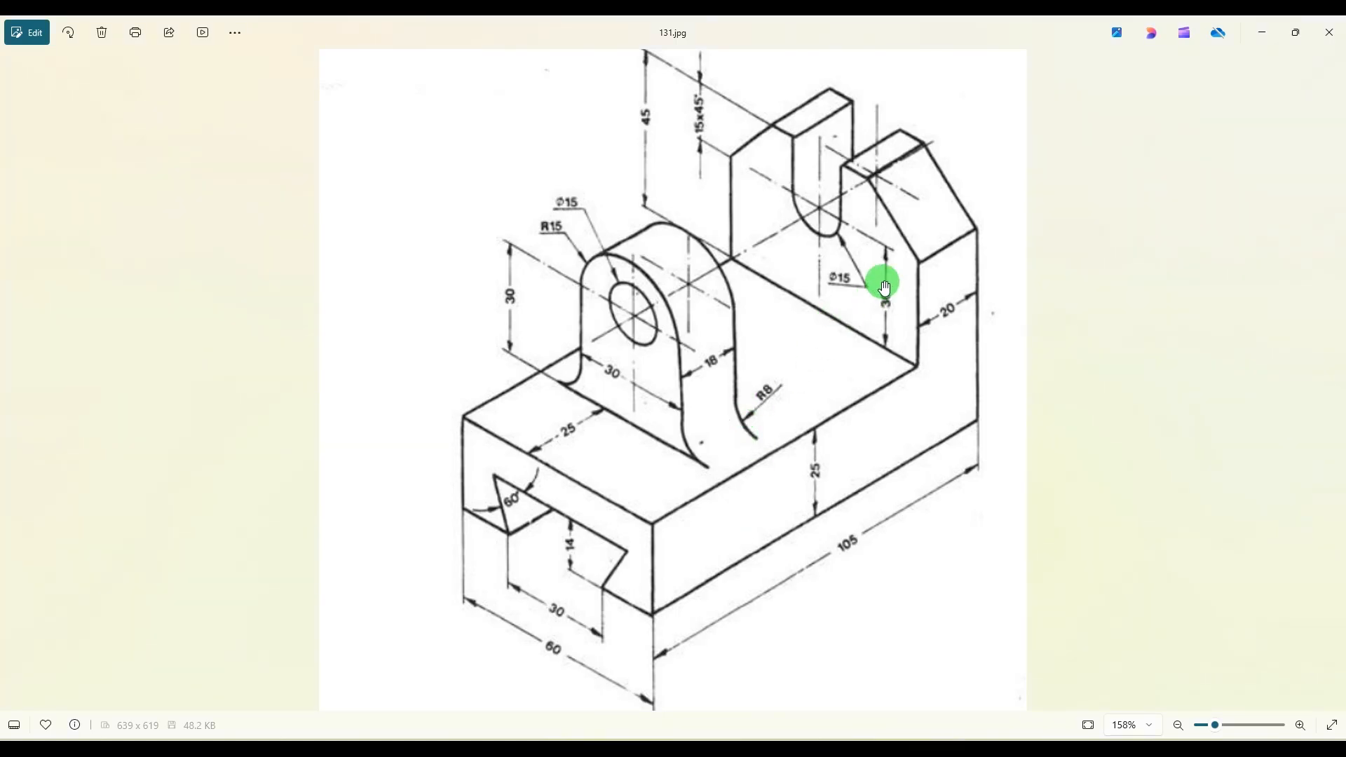
key(alt+Tab)
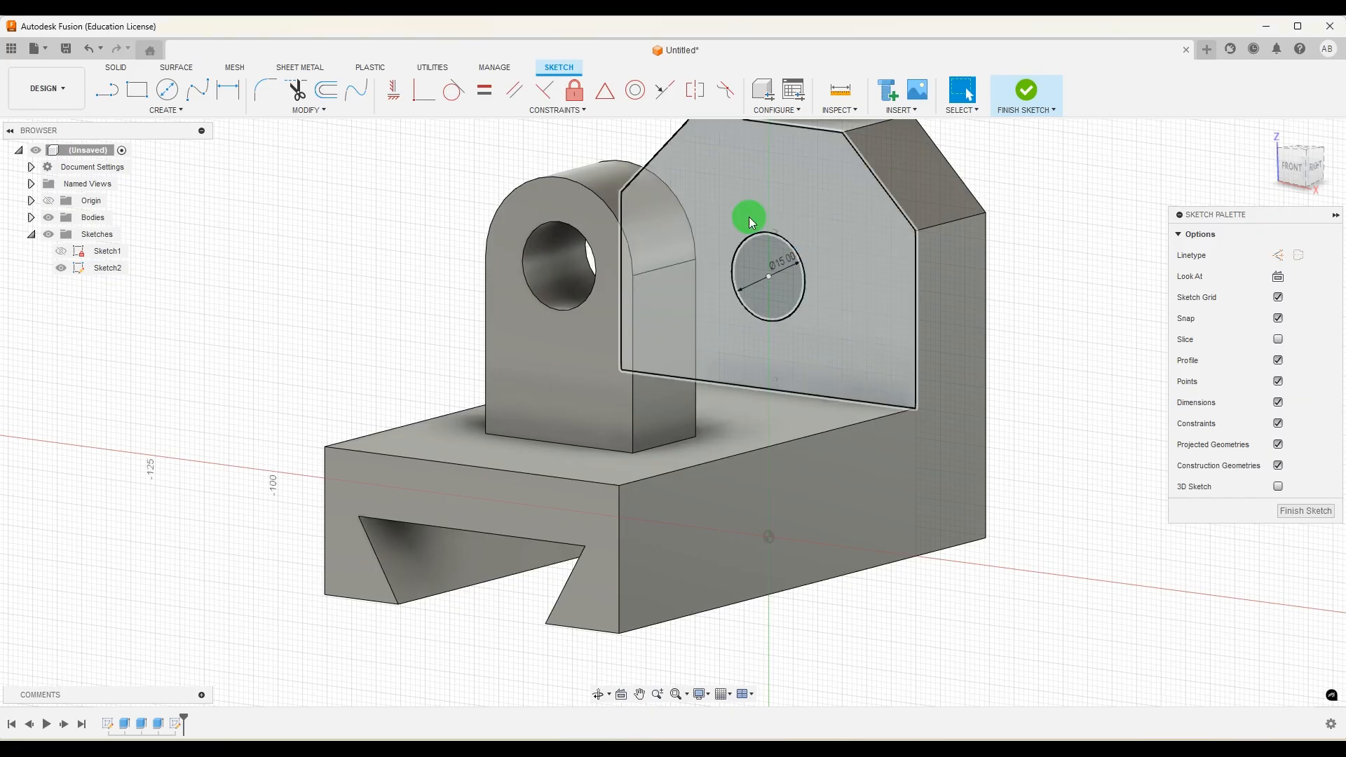
click(228, 89)
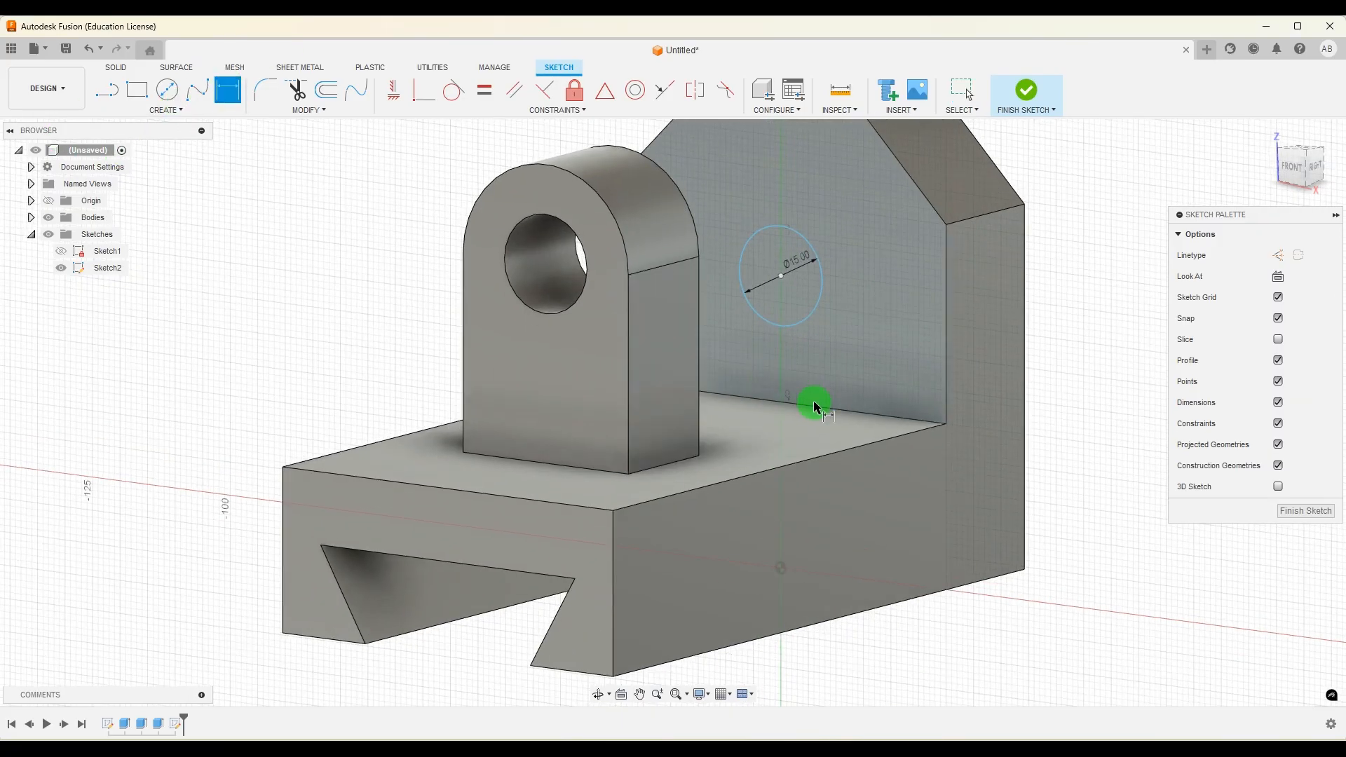
click(814, 402)
click(781, 275)
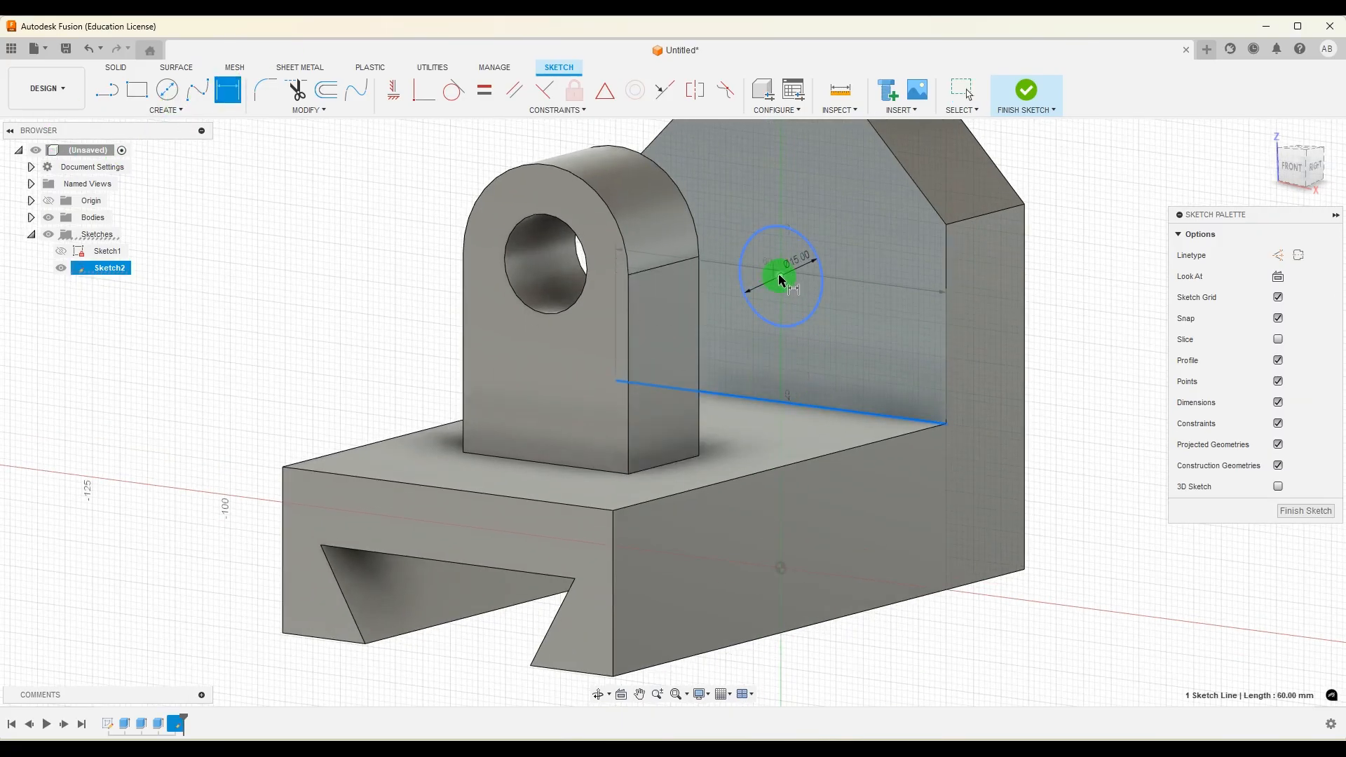
click(859, 328)
text(30)
key(Return)
scroll(673, 457, down, 5)
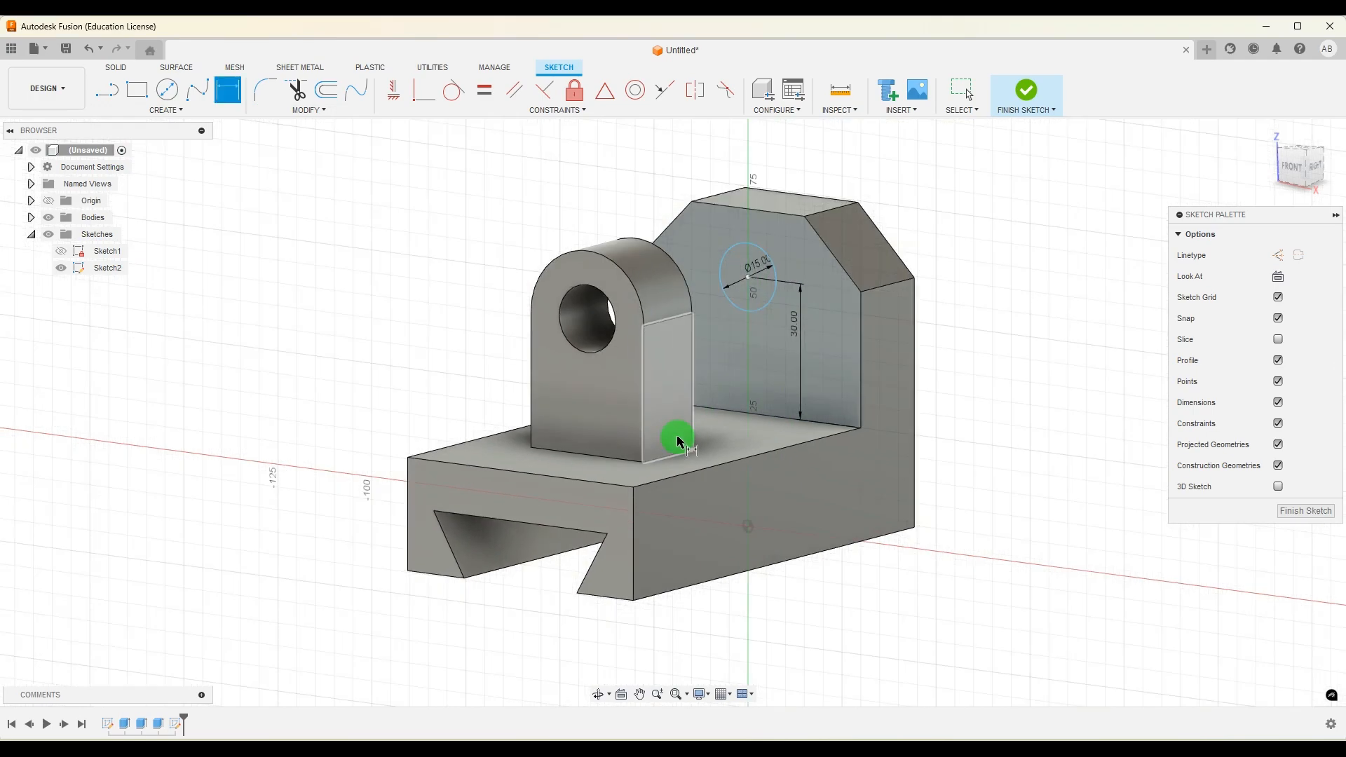
Draw two lines from opposite sides of the circle up to the upright's top edge to outline the open slot.
click(137, 93)
key(l)
scroll(824, 264, up, 5)
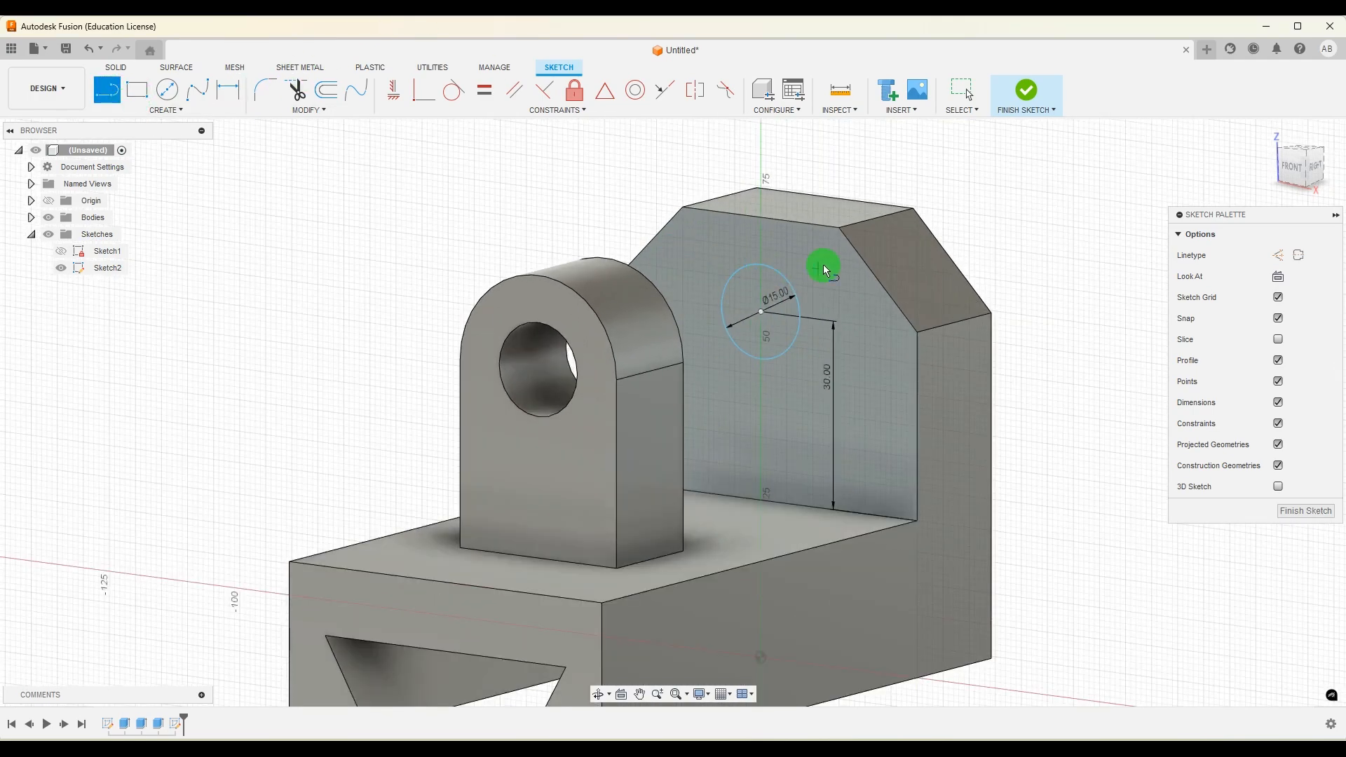
scroll(798, 330, up, 4)
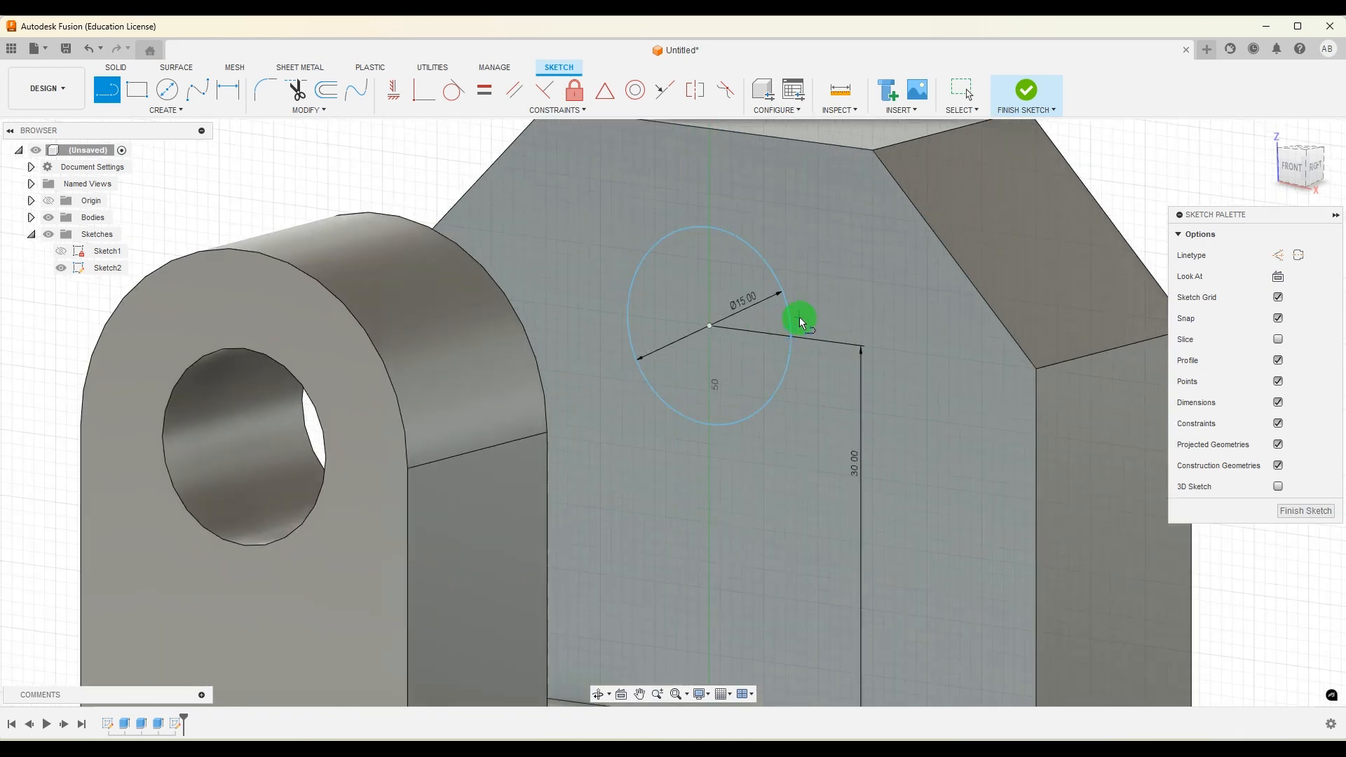
scroll(777, 456, down, 2)
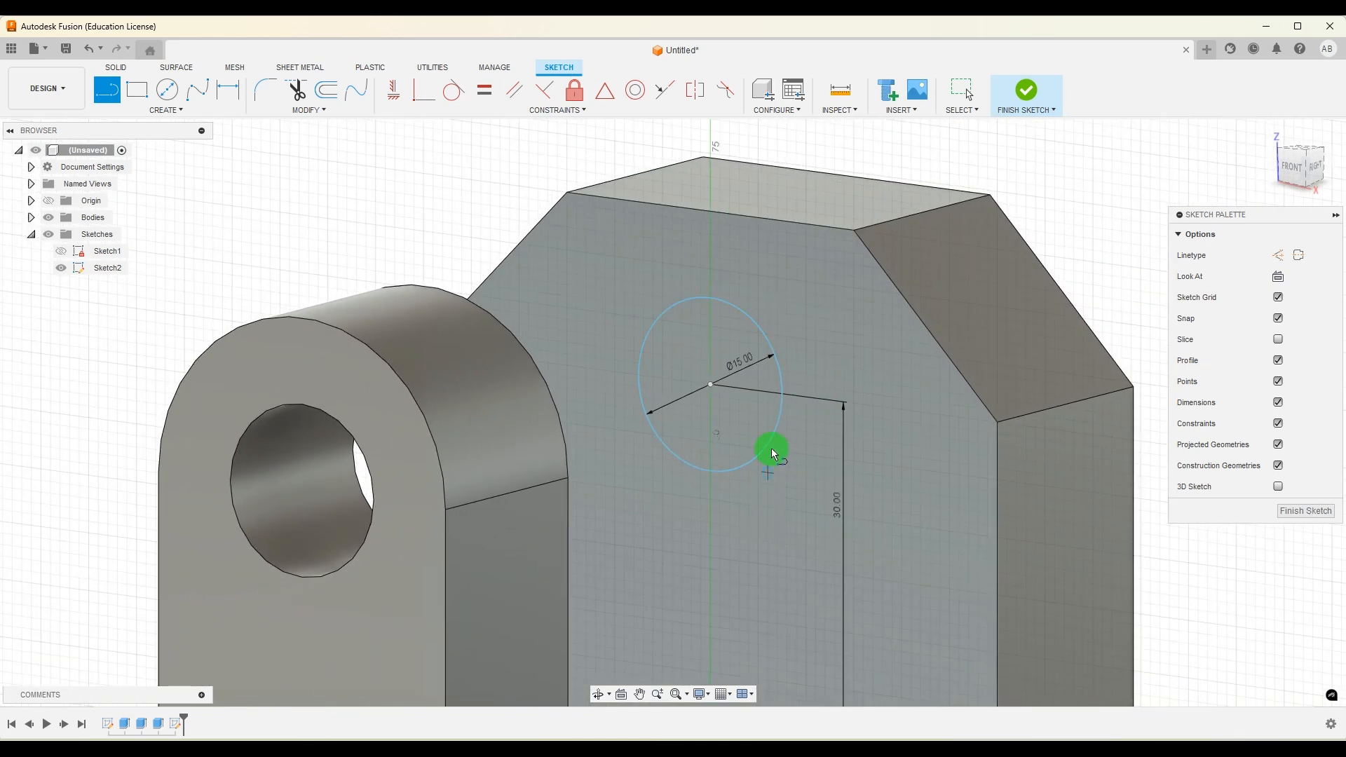
click(783, 408)
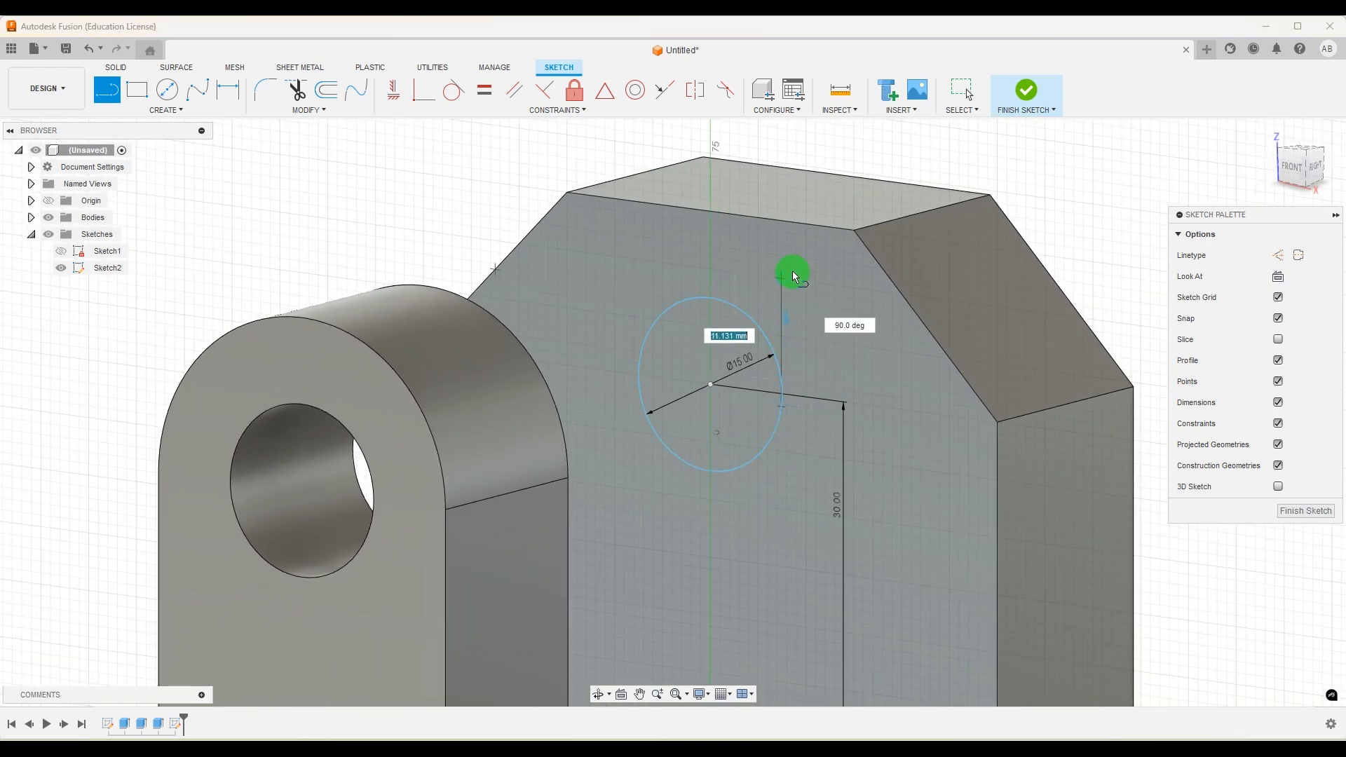
click(783, 222)
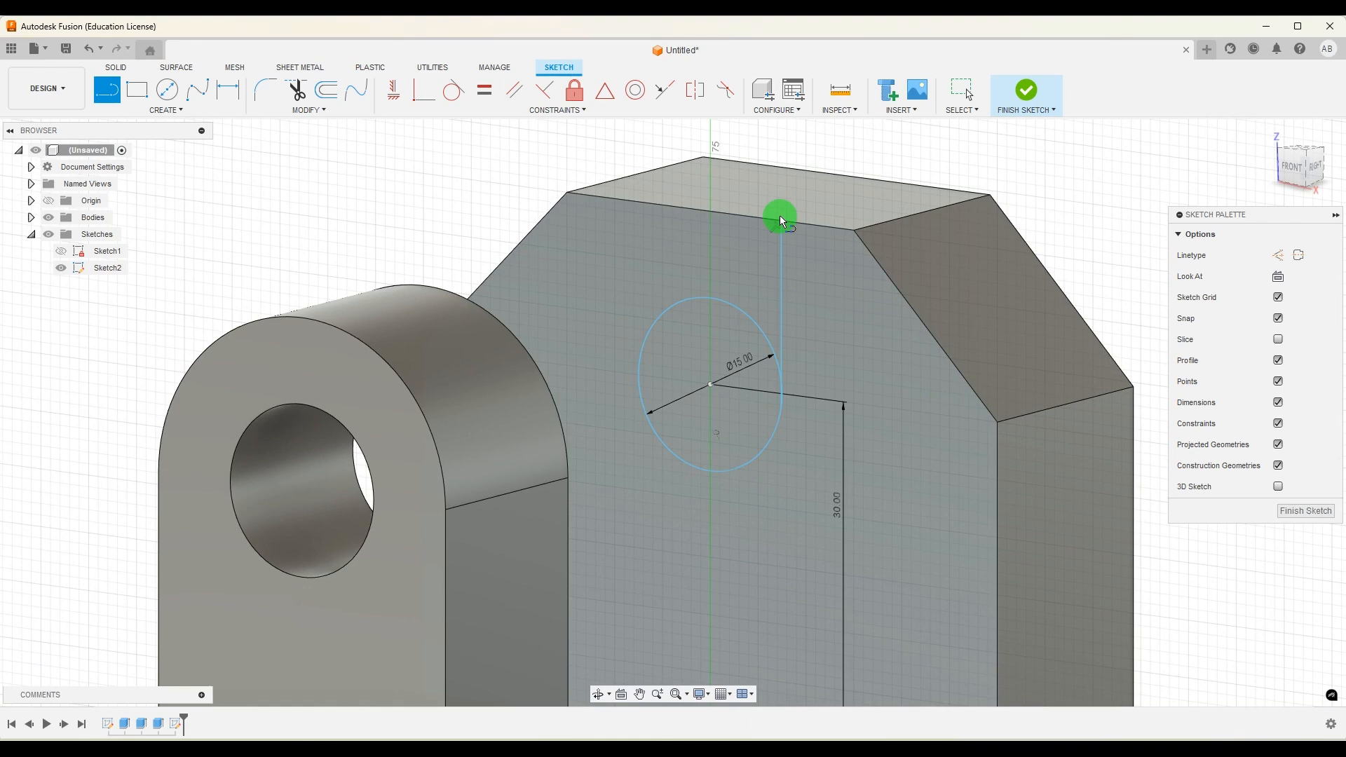
click(641, 379)
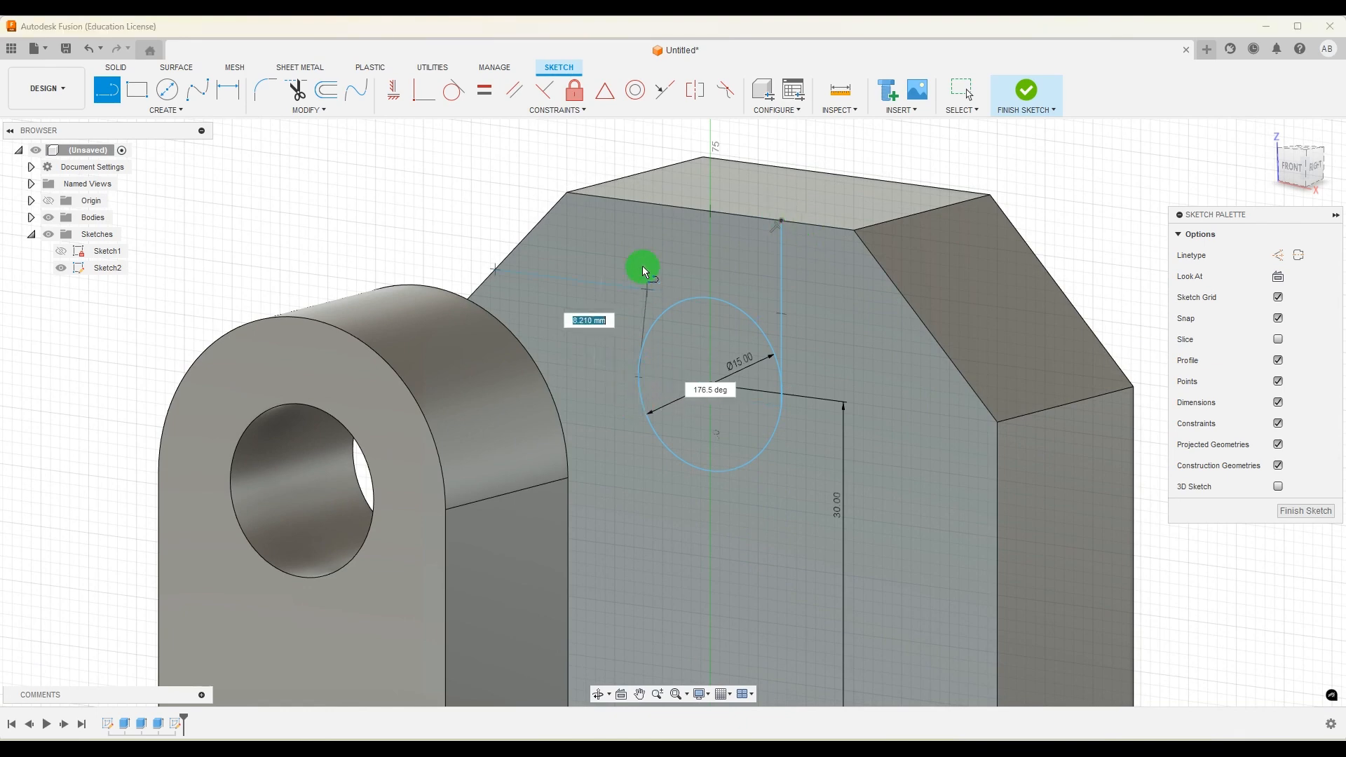
click(646, 205)
scroll(863, 294, down, 4)
scroll(942, 395, up, 2)
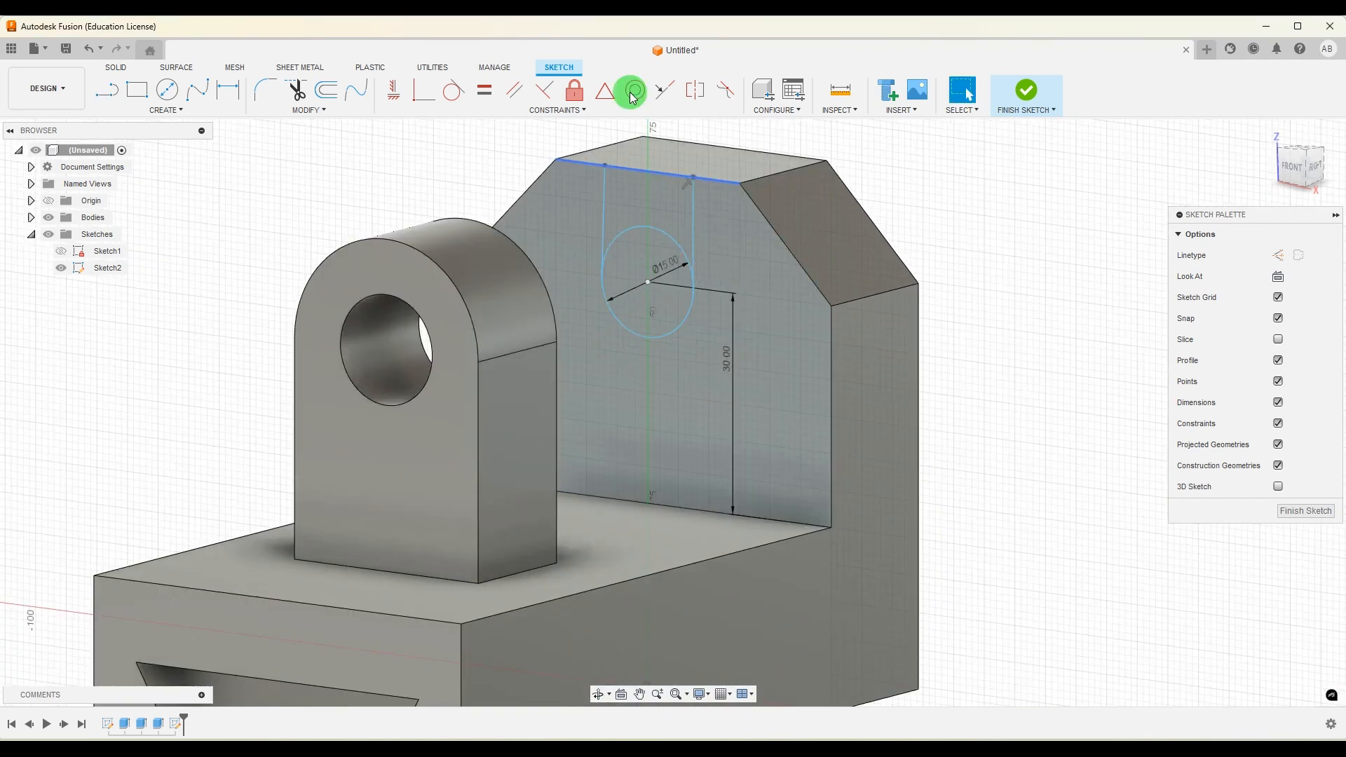
Dimension the circle's centre 30 mm horizontally from the upright face's vertical side edge.
shift+middle_drag(1016, 547, 646, 381)
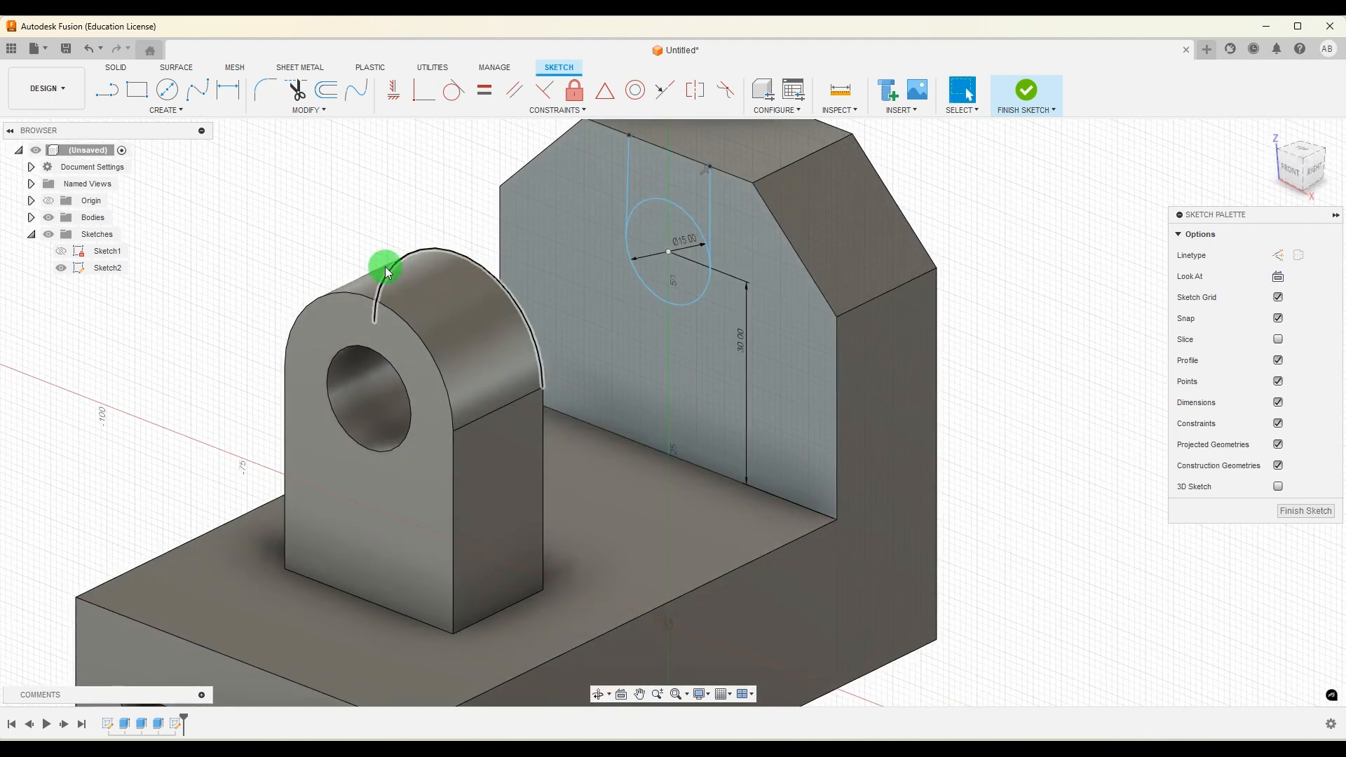
click(239, 92)
click(840, 345)
click(671, 257)
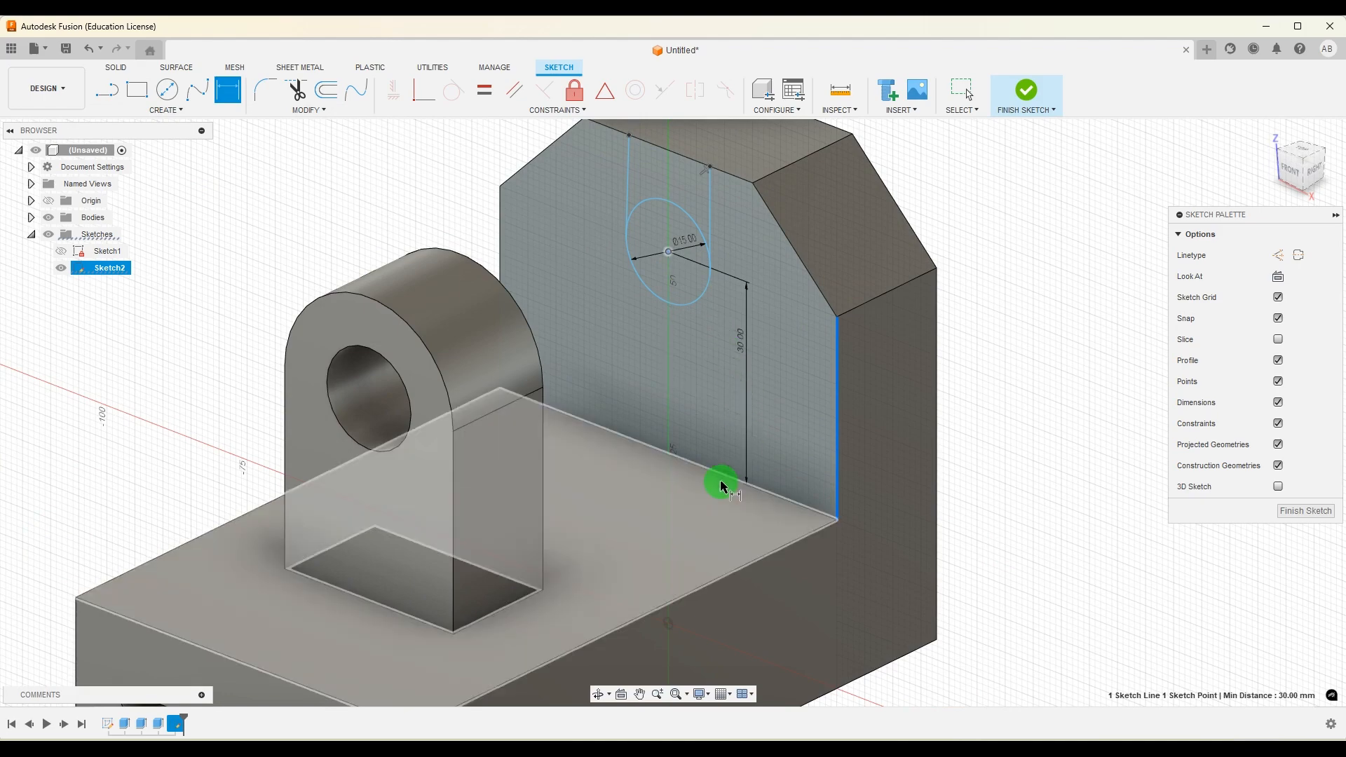
click(748, 411)
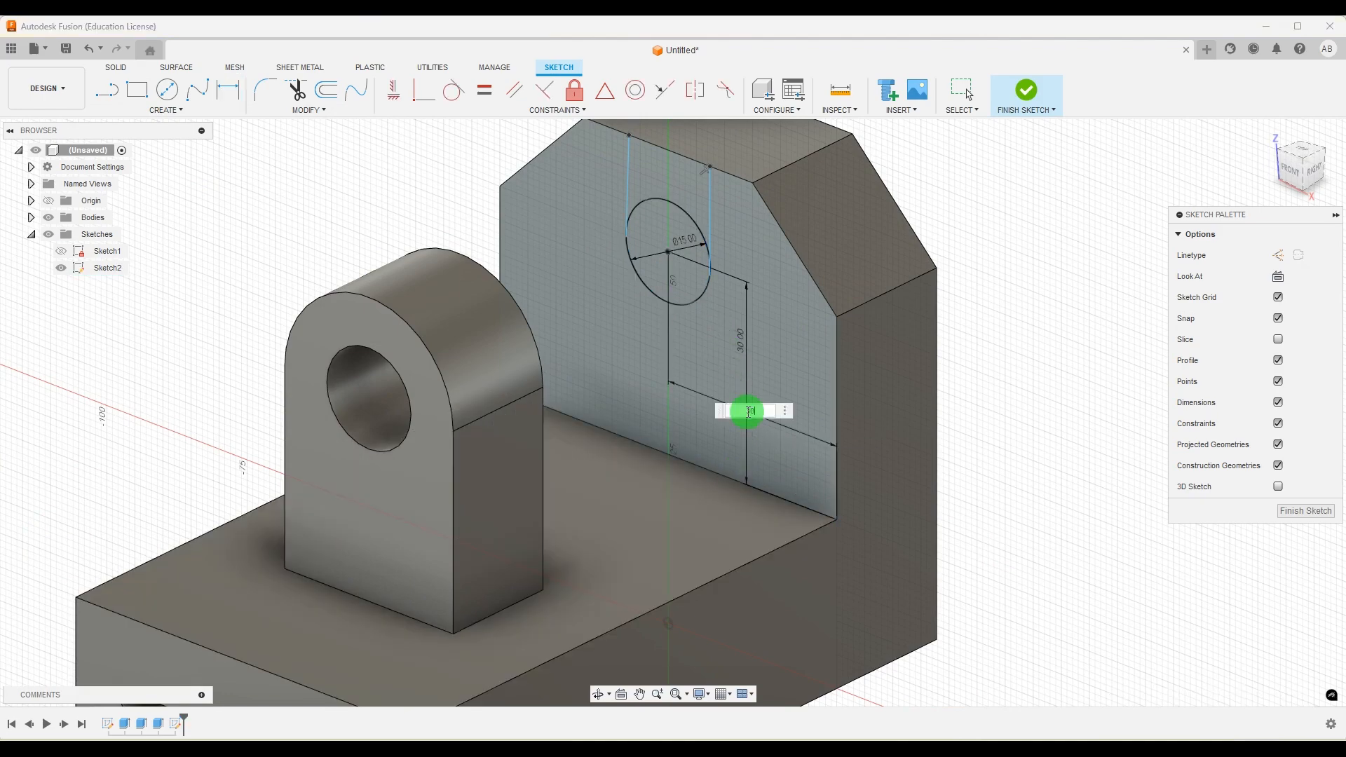
key(Return)
Make both slot lines tangent to the 15 mm circle.
scroll(745, 240, down, 3)
click(454, 91)
scroll(763, 214, up, 3)
scroll(766, 214, up, 1)
click(685, 238)
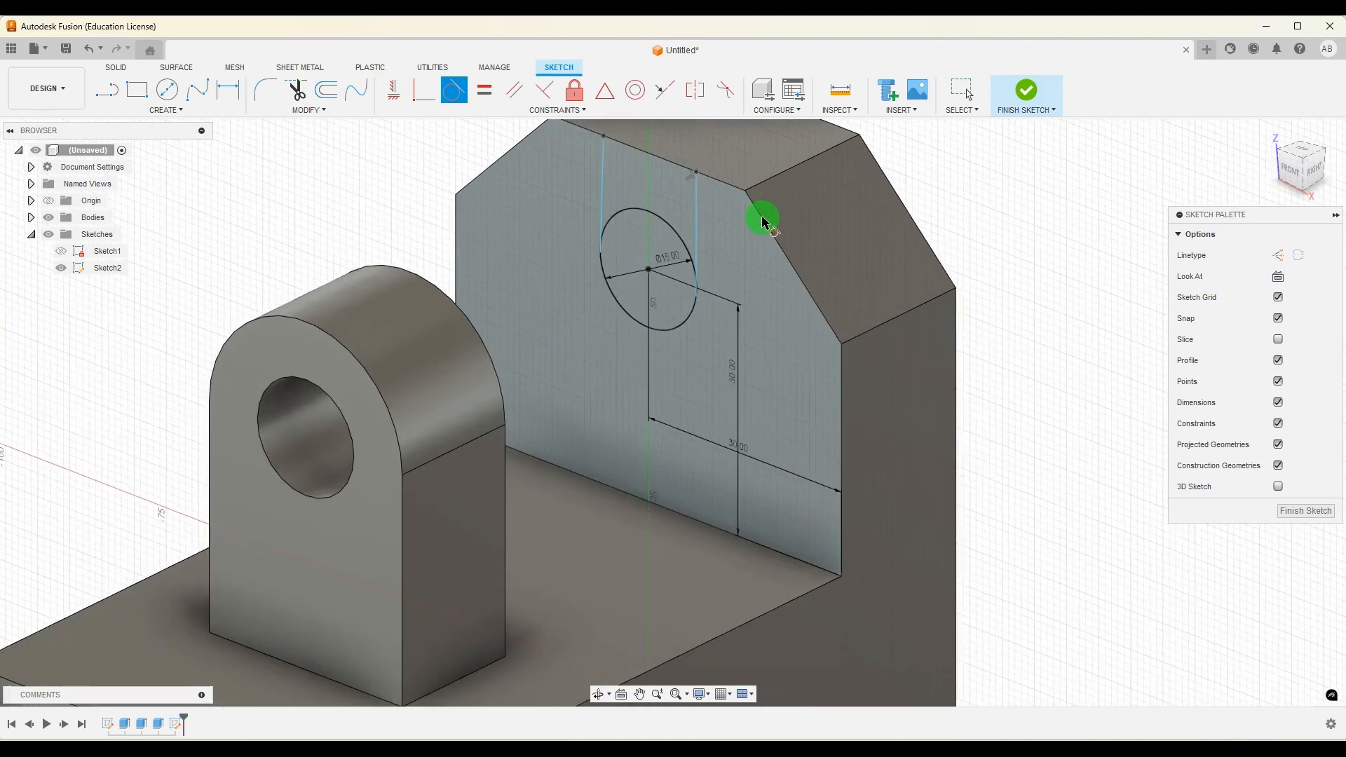
click(698, 220)
click(618, 211)
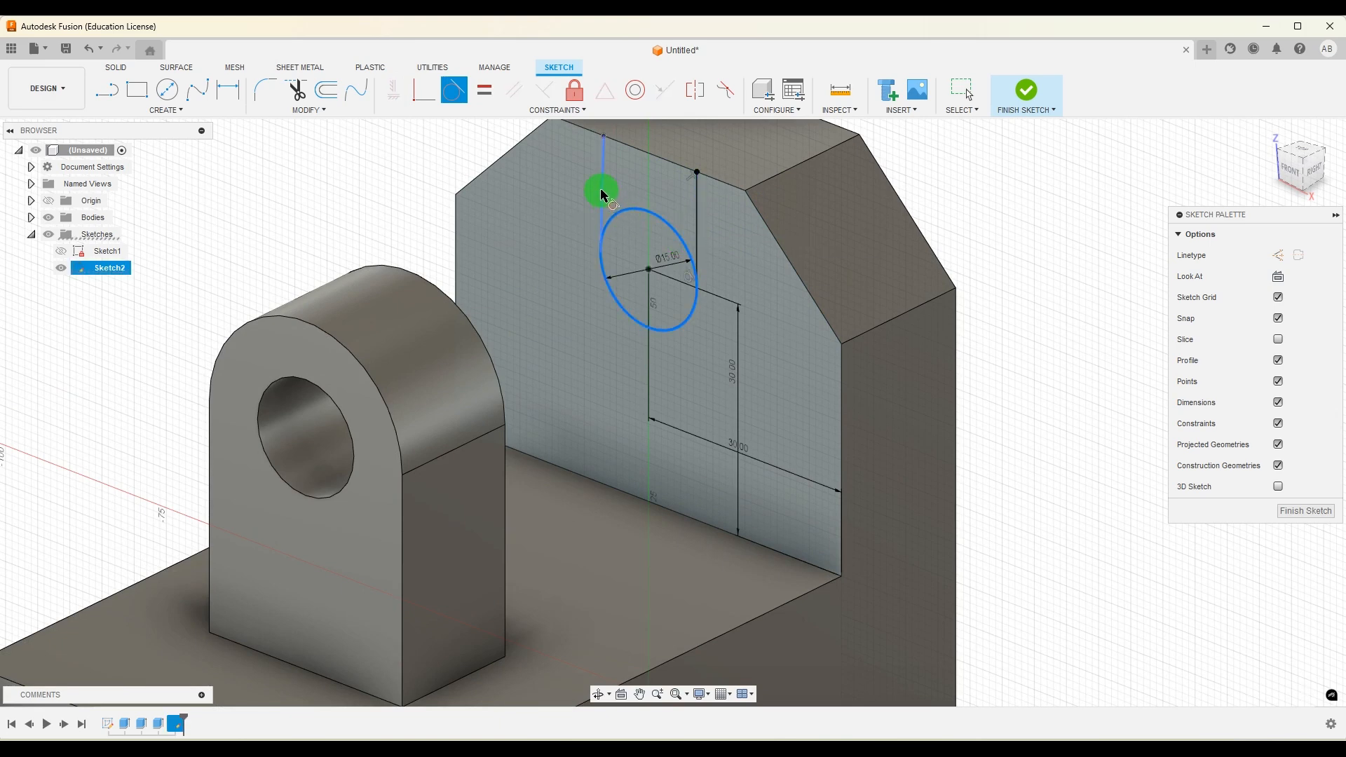
click(601, 193)
Constrain the slot line farther from the dimensioned side edge to vertical, and finish the sketch.
click(395, 94)
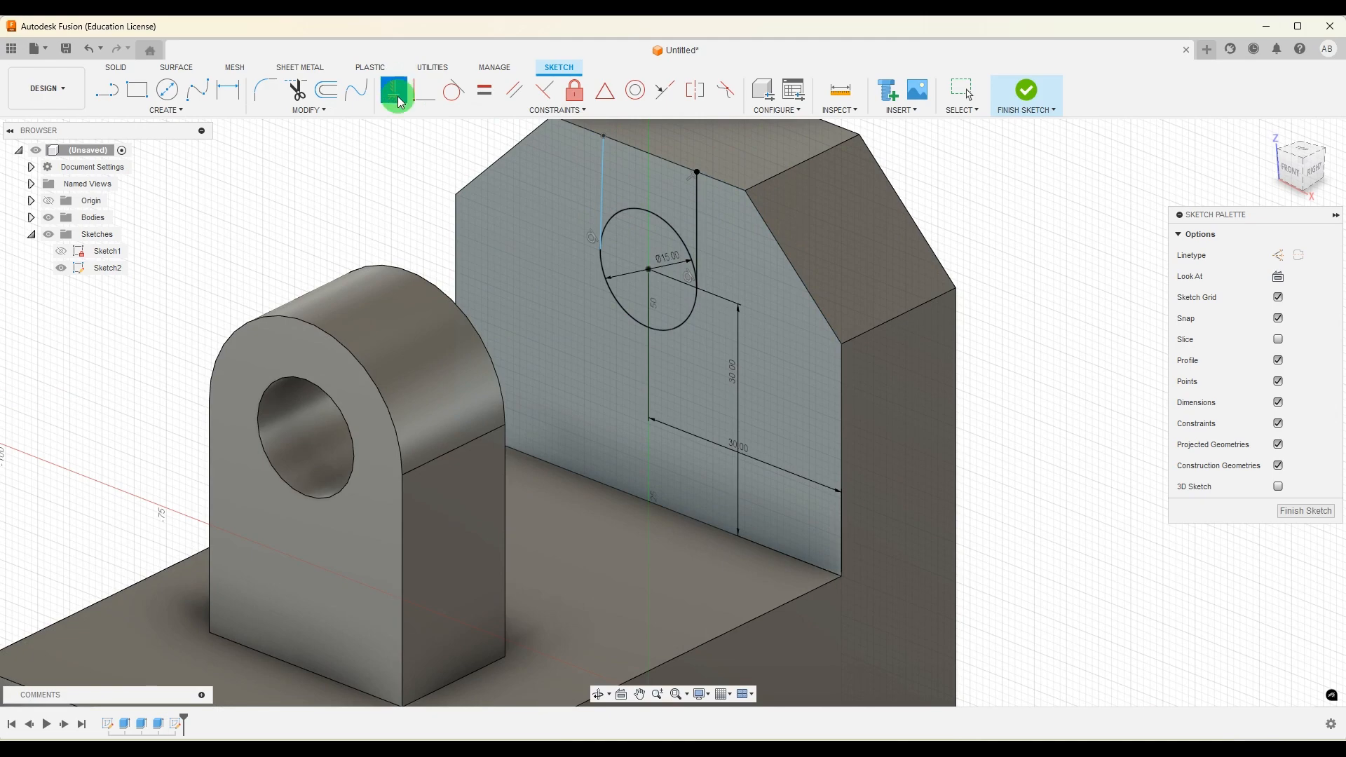
scroll(841, 302, down, 3)
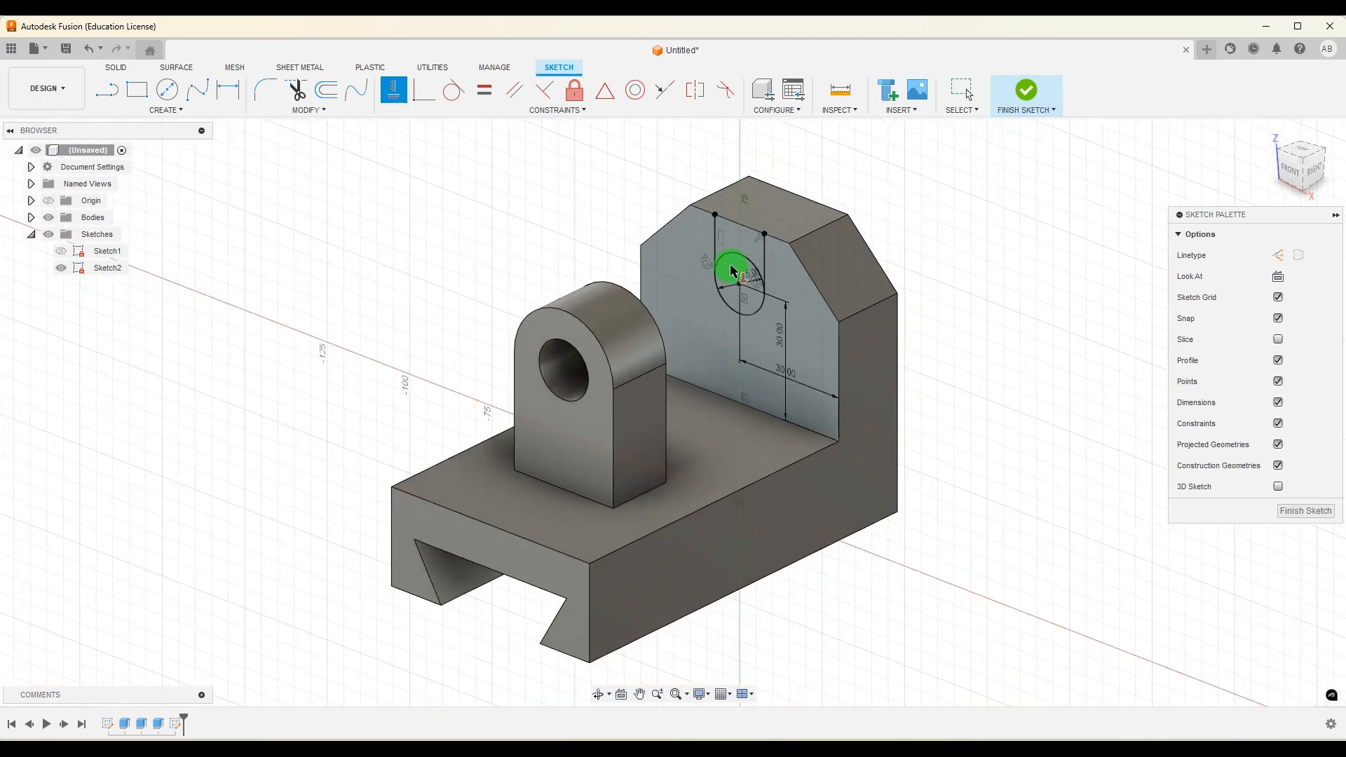
click(1302, 507)
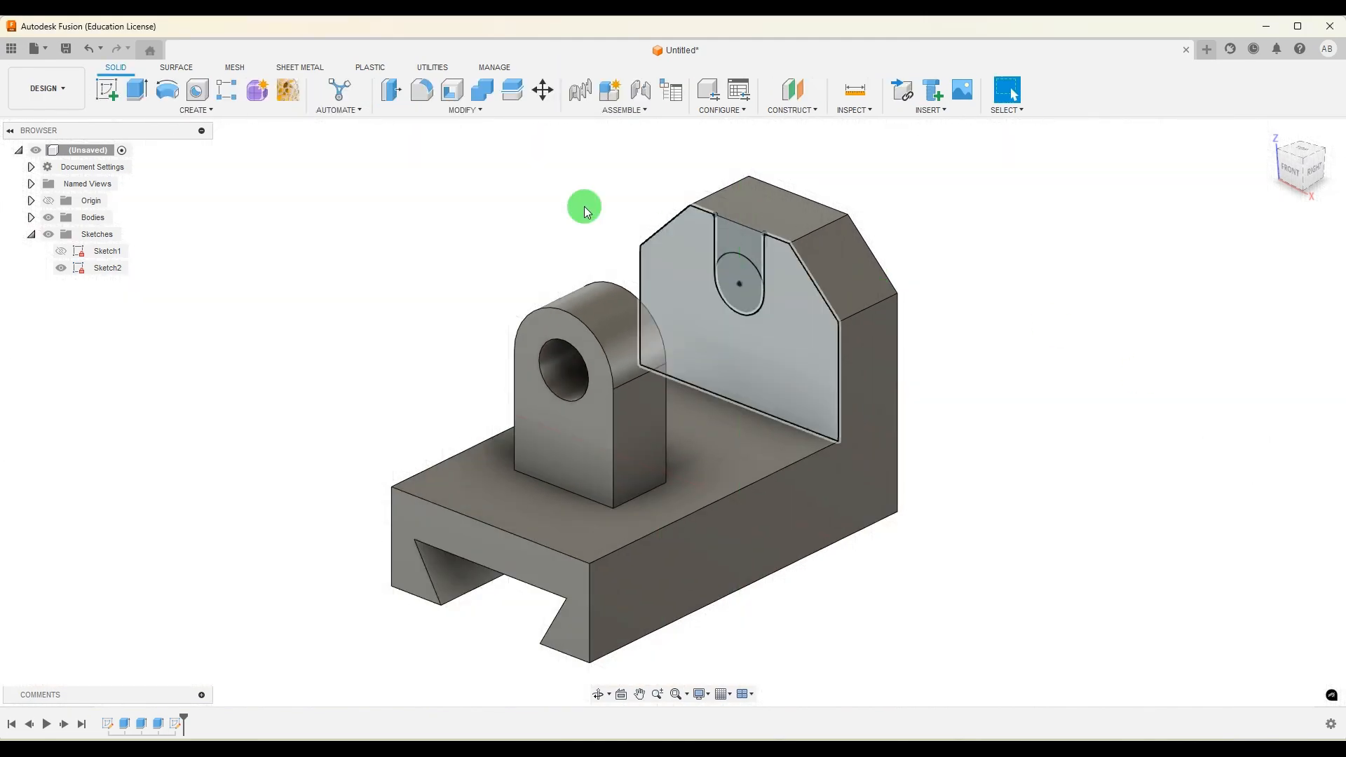
Extrude the circle and the area above it as a cut through the upright, with extent All, to form the open slot.
click(137, 95)
scroll(685, 269, up, 2)
click(754, 272)
click(758, 239)
drag(750, 263, 917, 178)
click(1273, 320)
click(1273, 364)
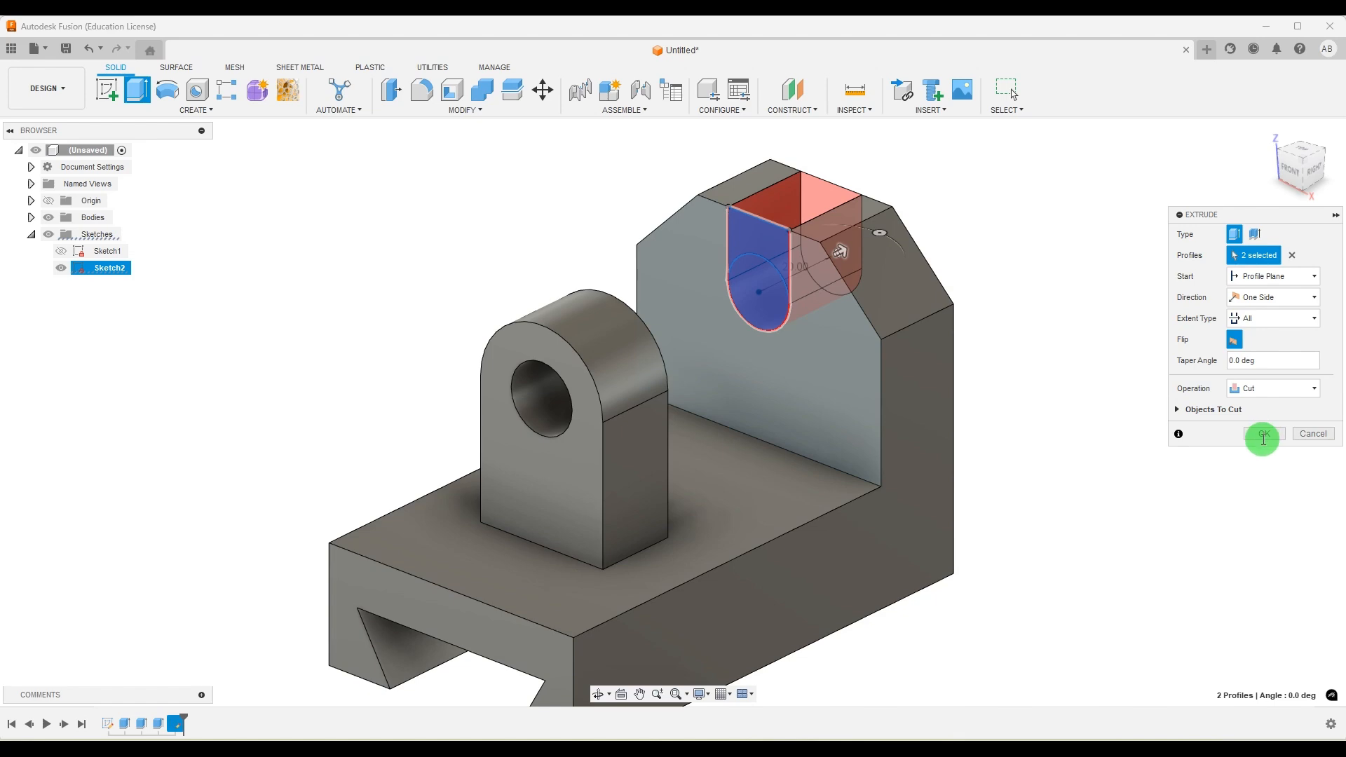
click(1265, 436)
Check the fillet radius in the reference drawing, and fillet the lug's two side edges at the base with an 8 mm radius.
mouse_move(1019, 329)
shift+middle_down()
mouse_move(1021, 300)
mouse_move(1012, 314)
shift+middle_up()
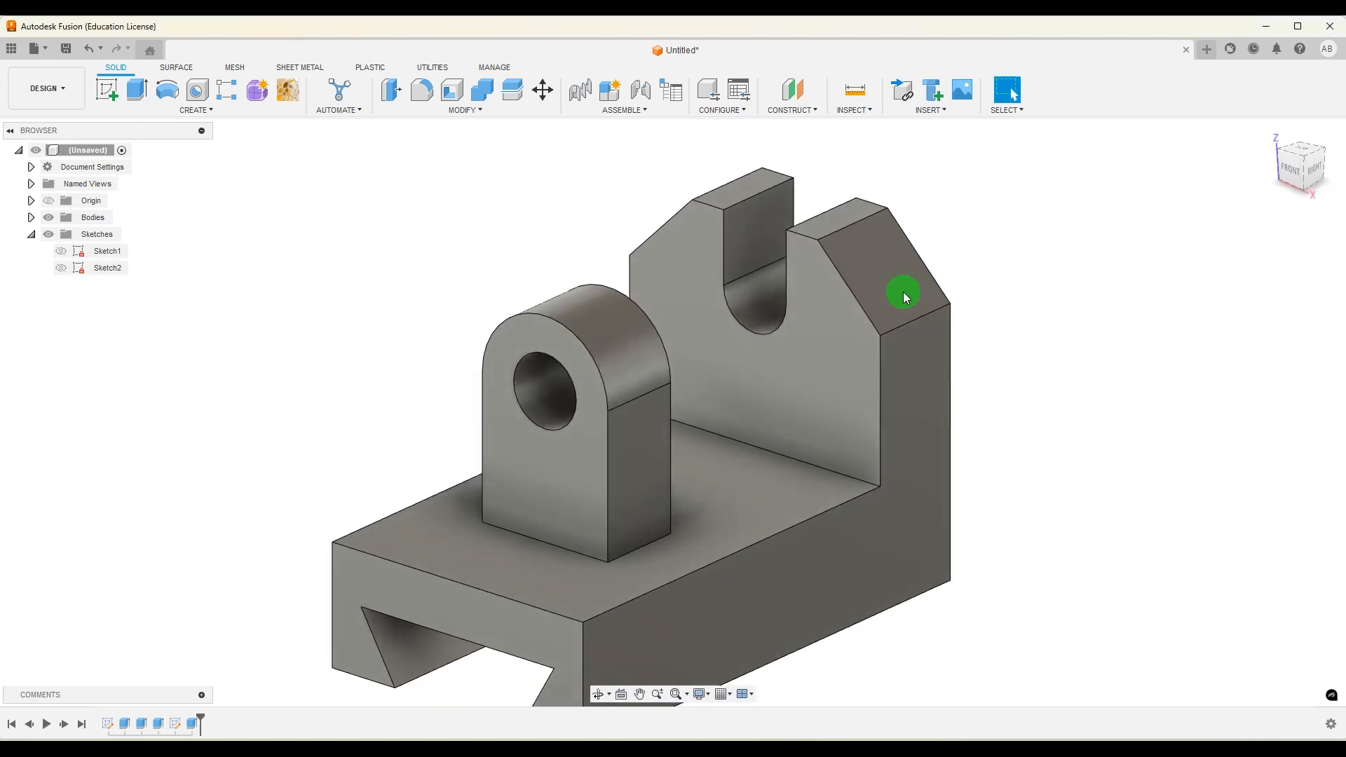
scroll(1012, 314, down, 1)
click(950, 755)
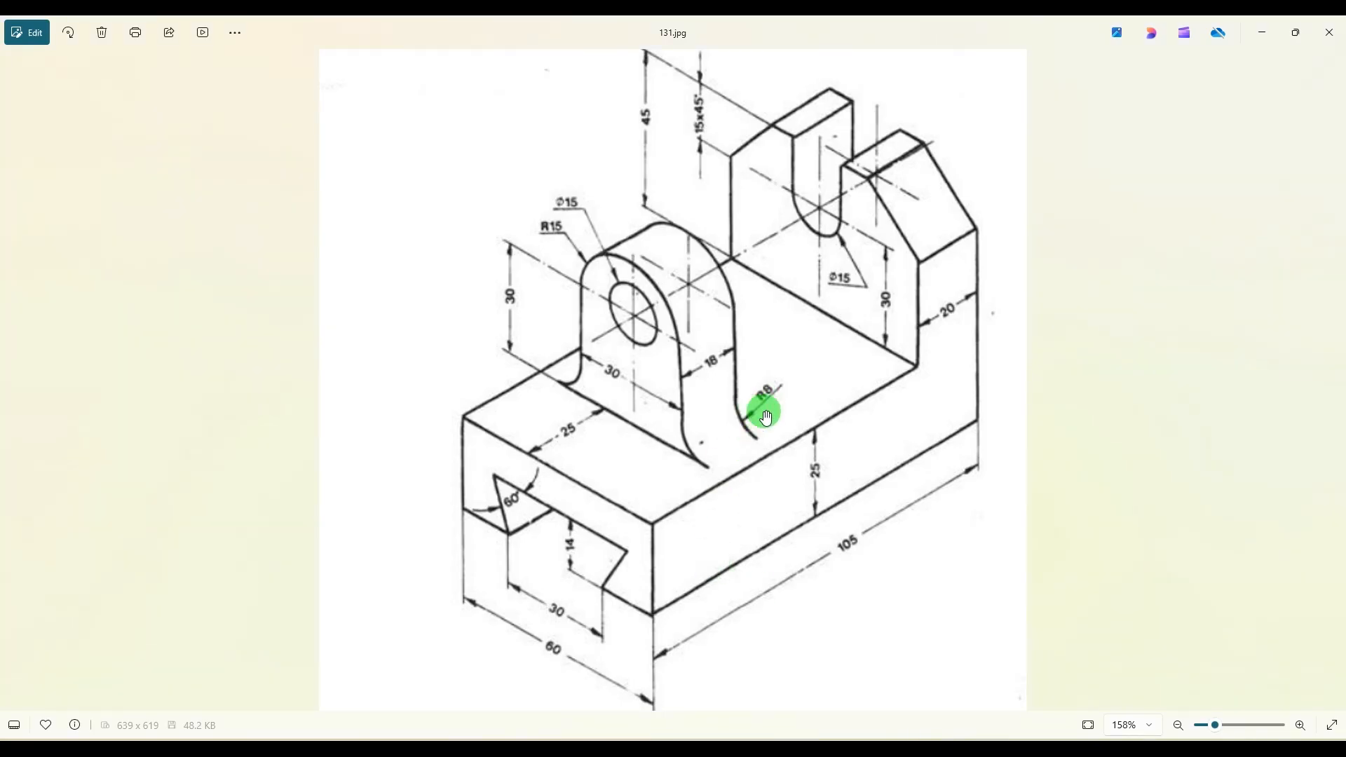
click(919, 752)
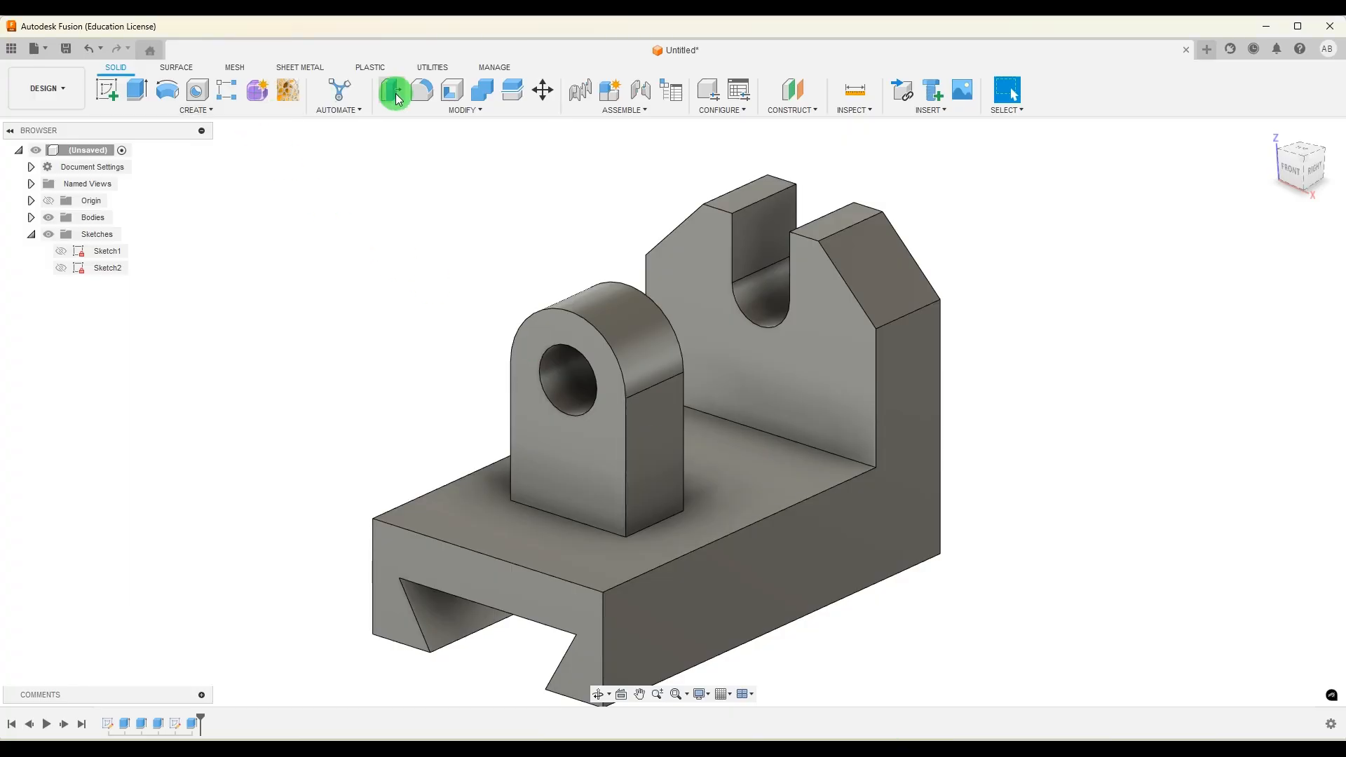
click(418, 92)
click(676, 524)
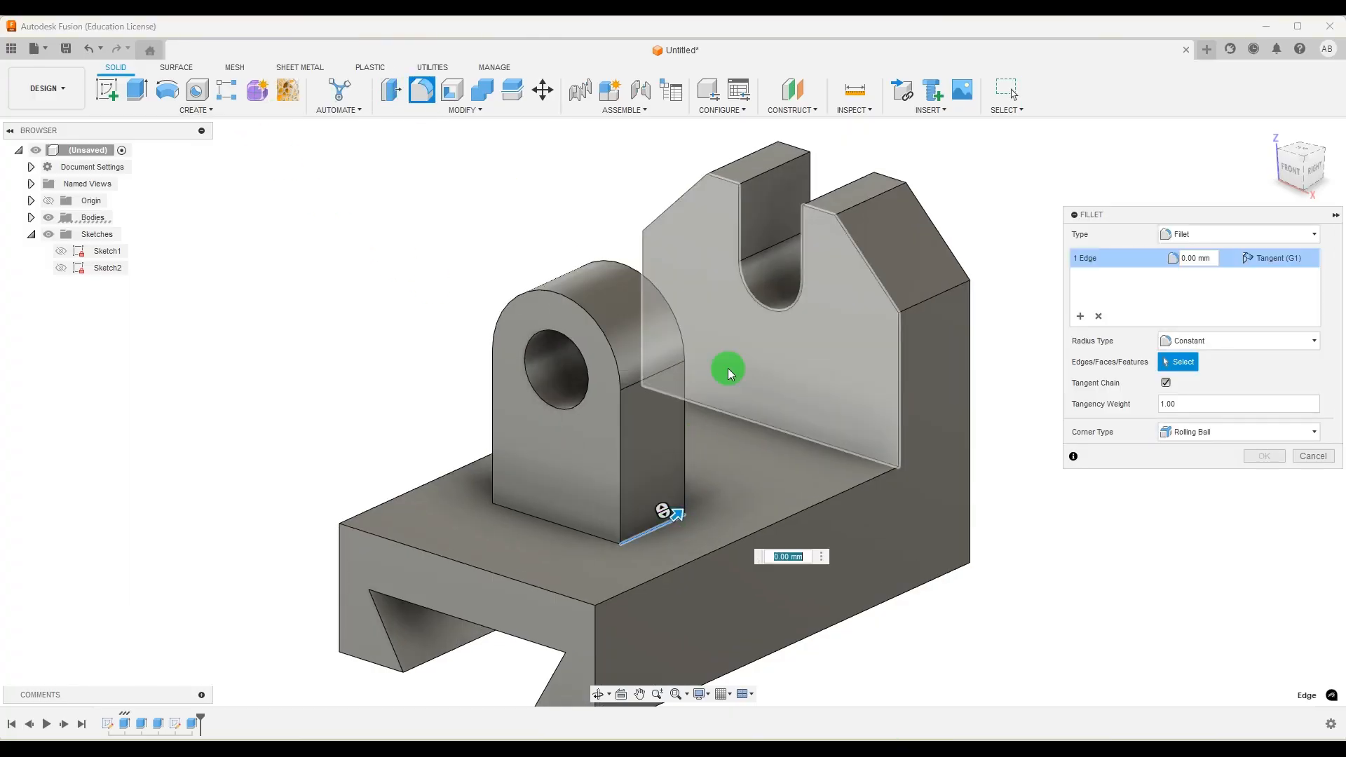
shift+middle_drag(728, 367, 827, 380)
click(667, 559)
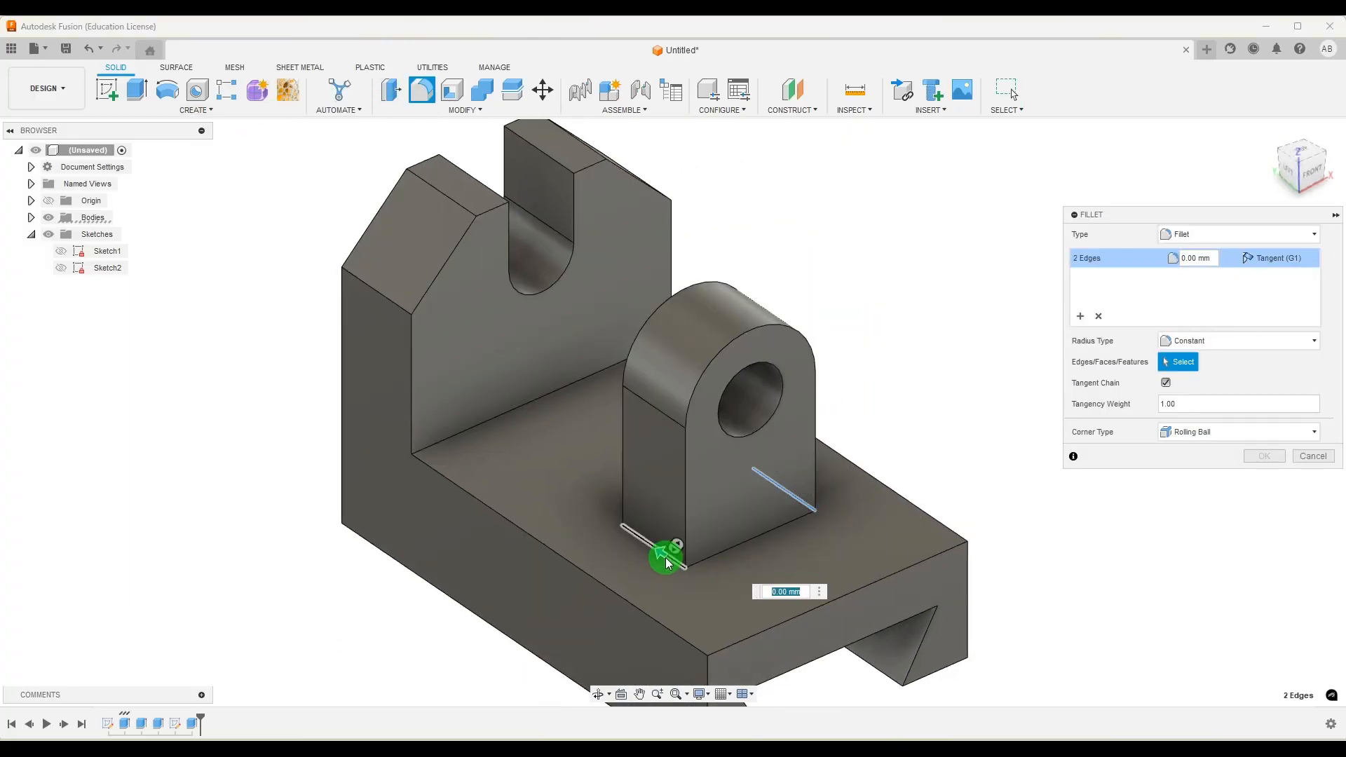
key(Return)
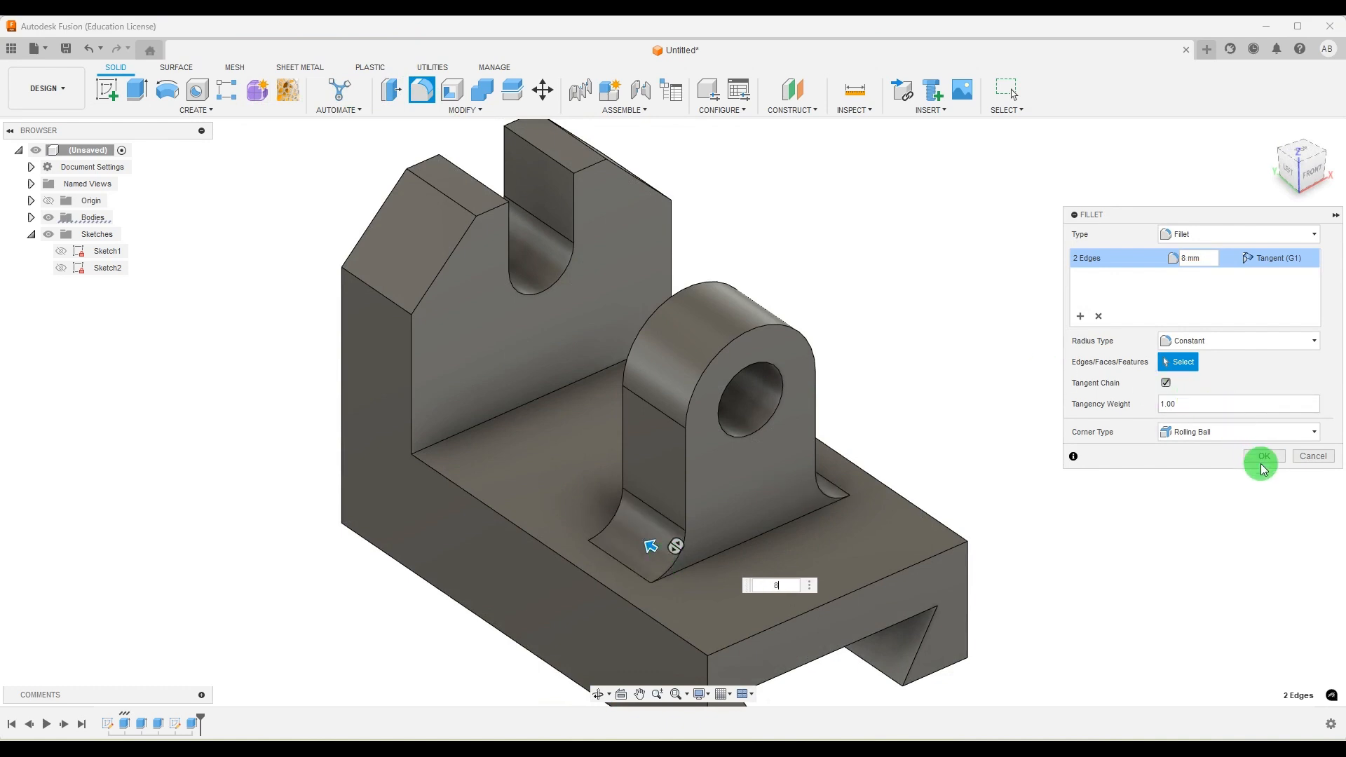
click(1266, 458)
Return the model to the home view and show the reference drawing in a smaller window beside it to compare them.
click(1306, 140)
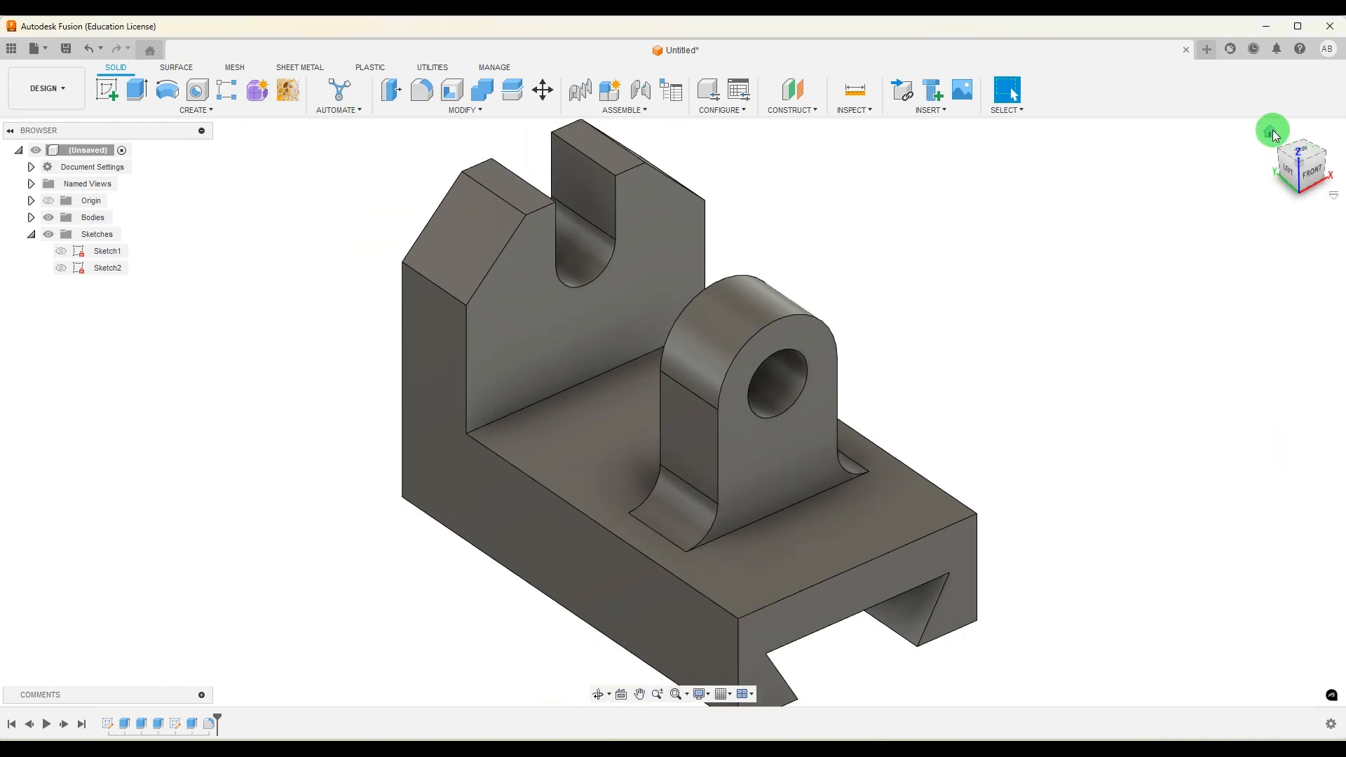
click(1272, 133)
click(430, 329)
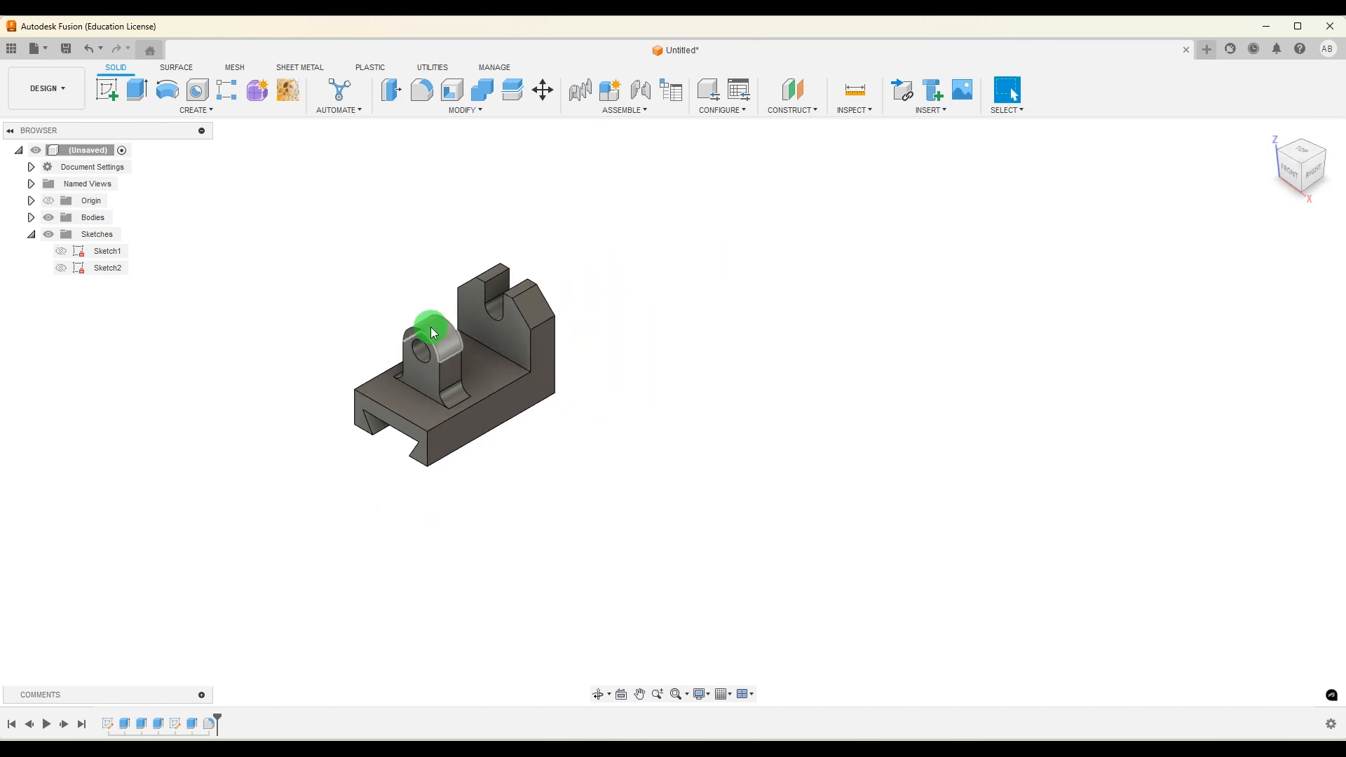
scroll(740, 358, up, 3)
click(957, 747)
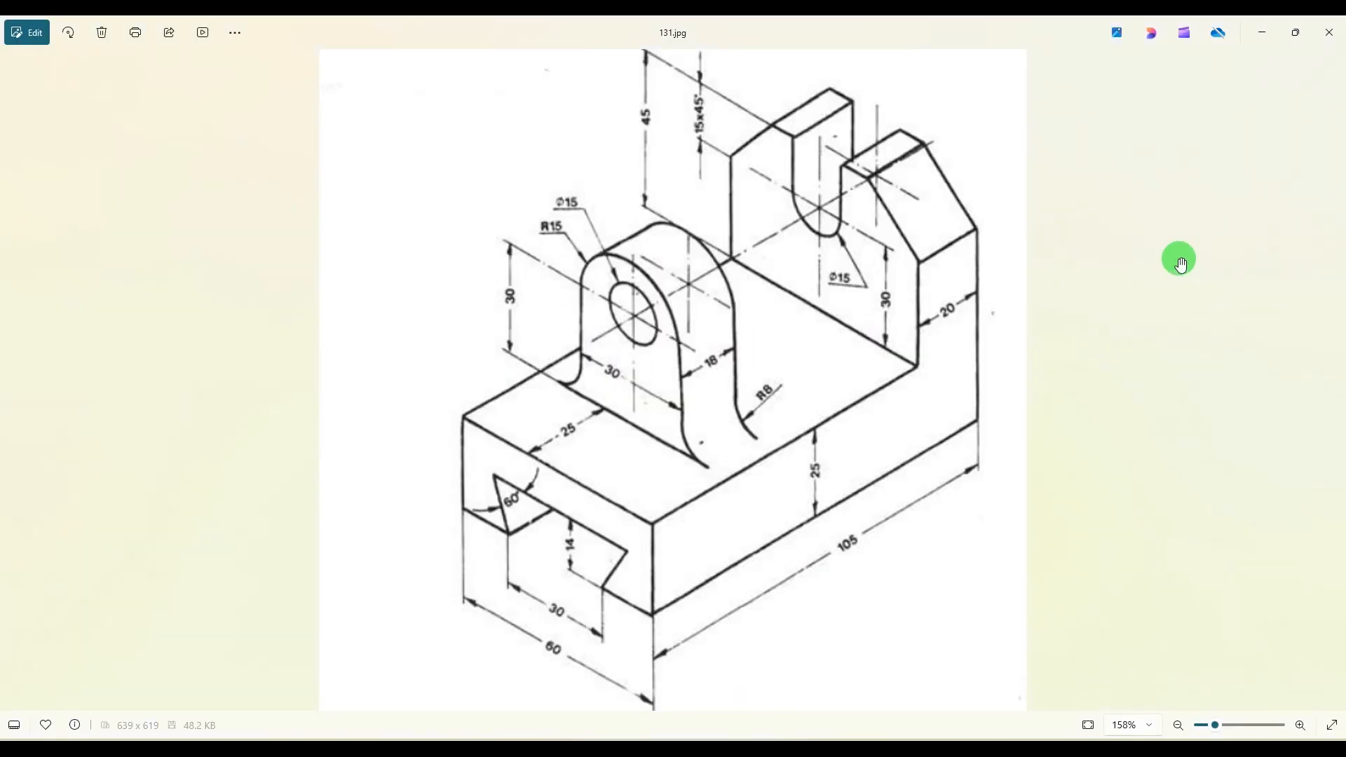
click(1294, 34)
scroll(398, 388, down, 3)
scroll(261, 397, up, 4)
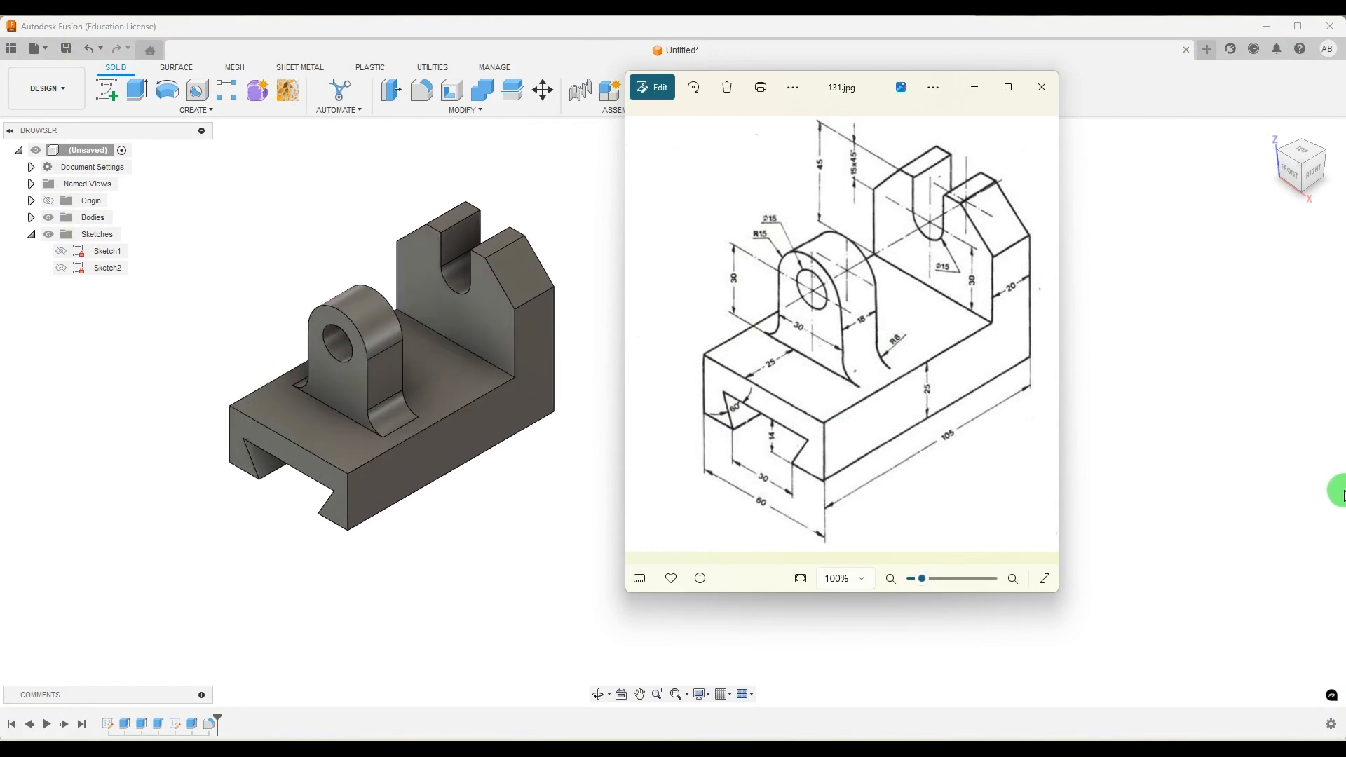